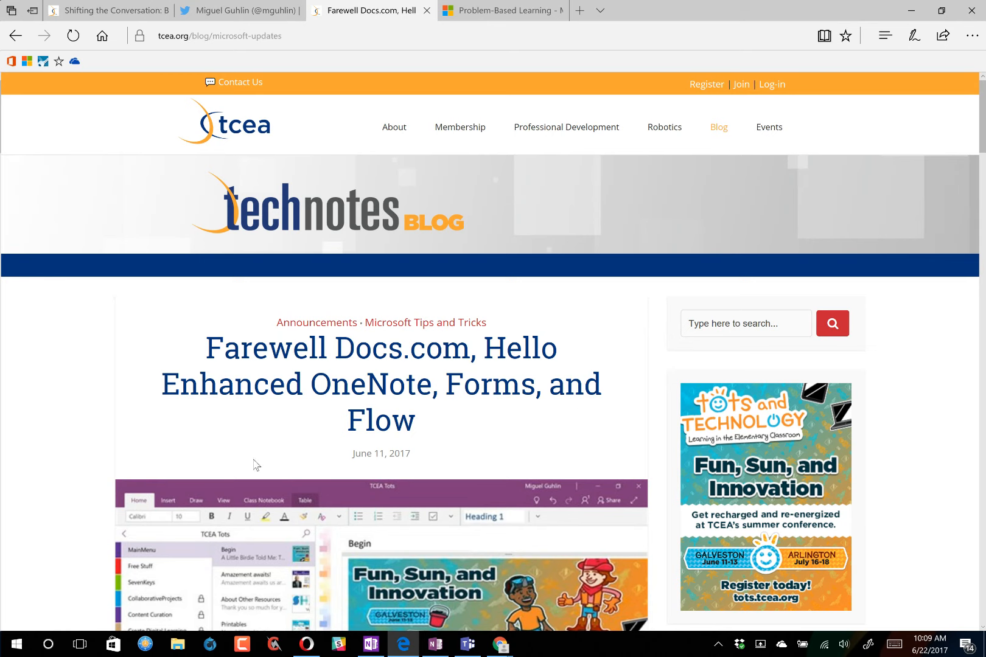
- Check the embedded screenshot's right-click options and dismiss them without choosing one
scroll(235, 418, down, 5)
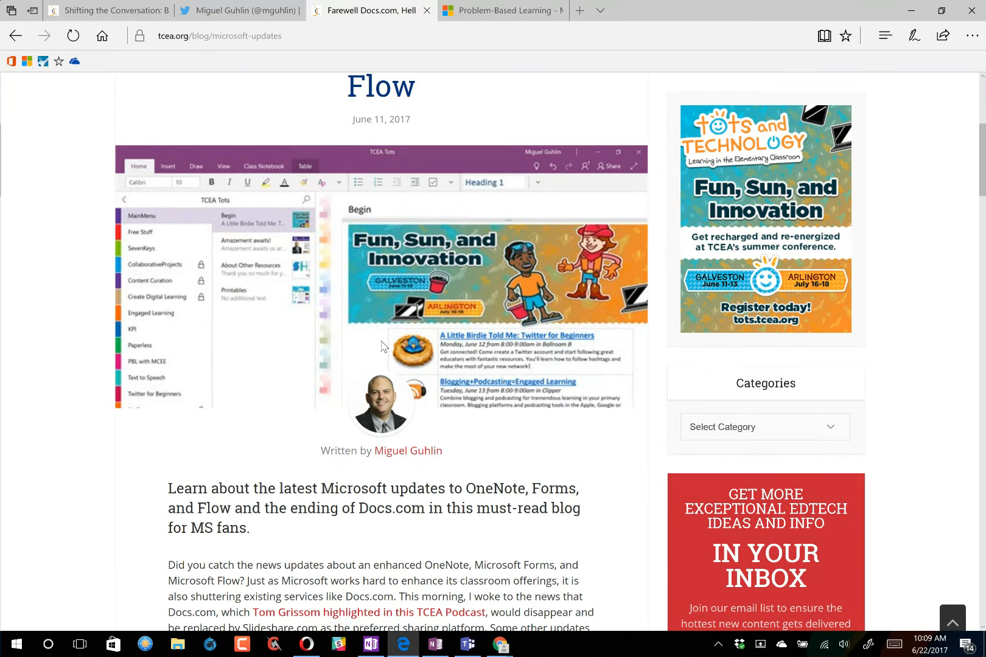
right_click(343, 283)
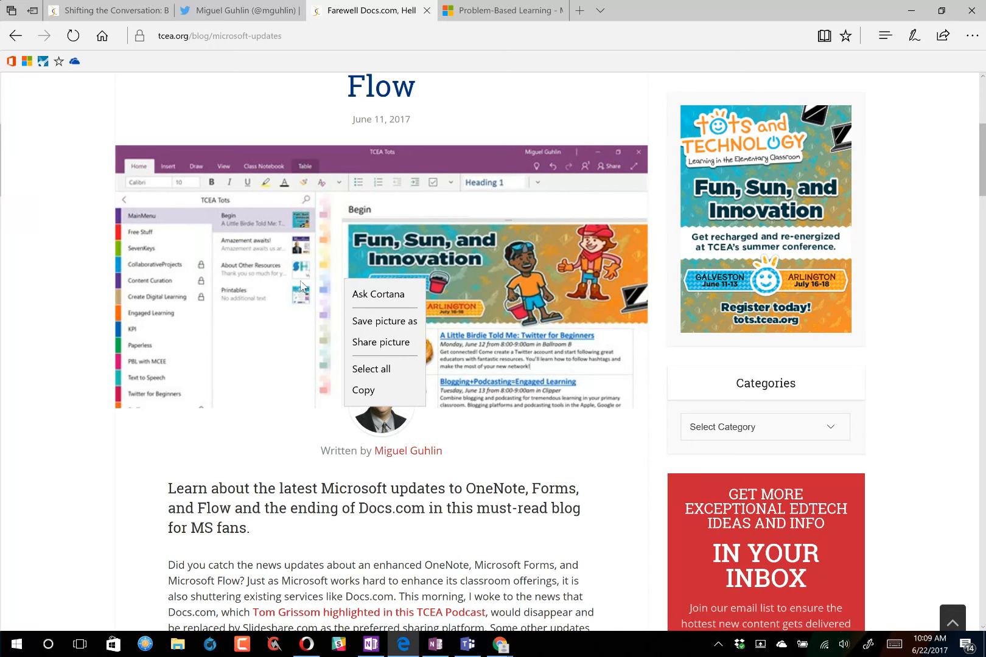
click(281, 283)
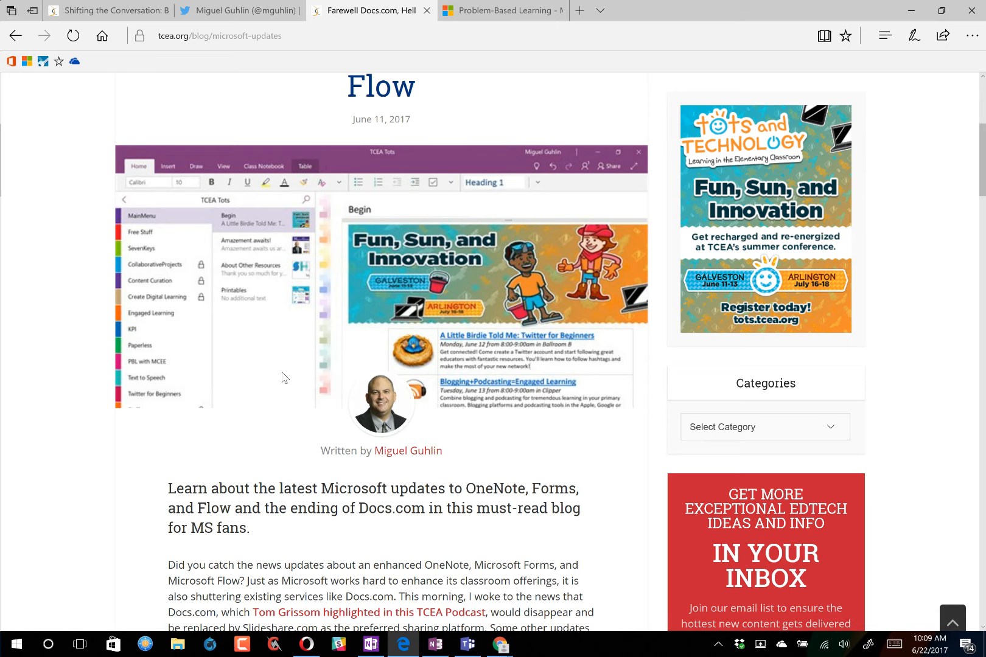
- Scroll through the Amazement awaits! page, then bring up the same page in desktop OneNote 2016
scroll(256, 360, down, 3)
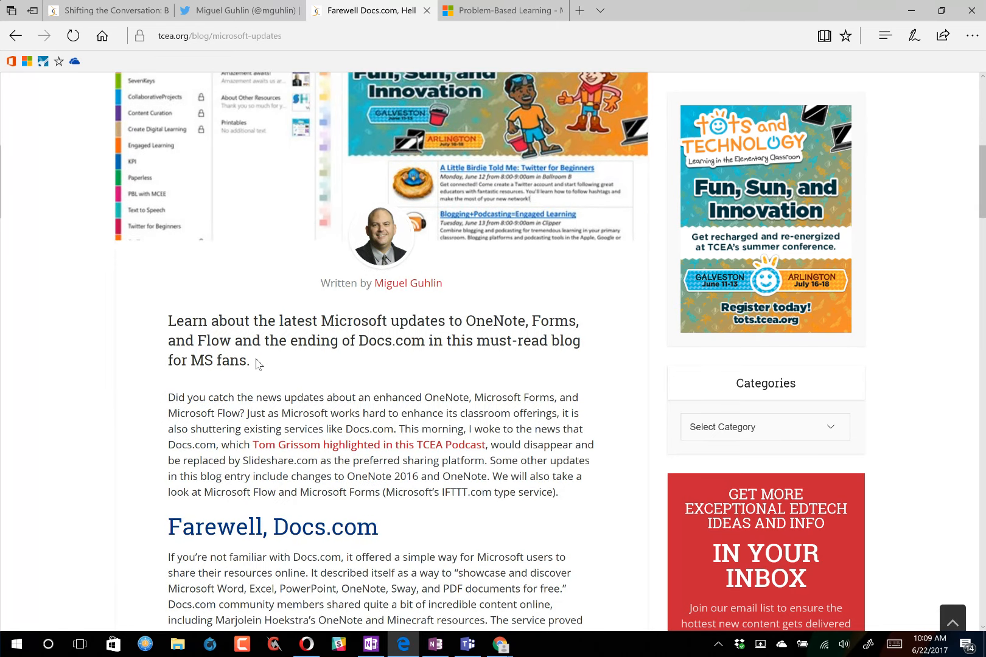
scroll(257, 363, down, 13)
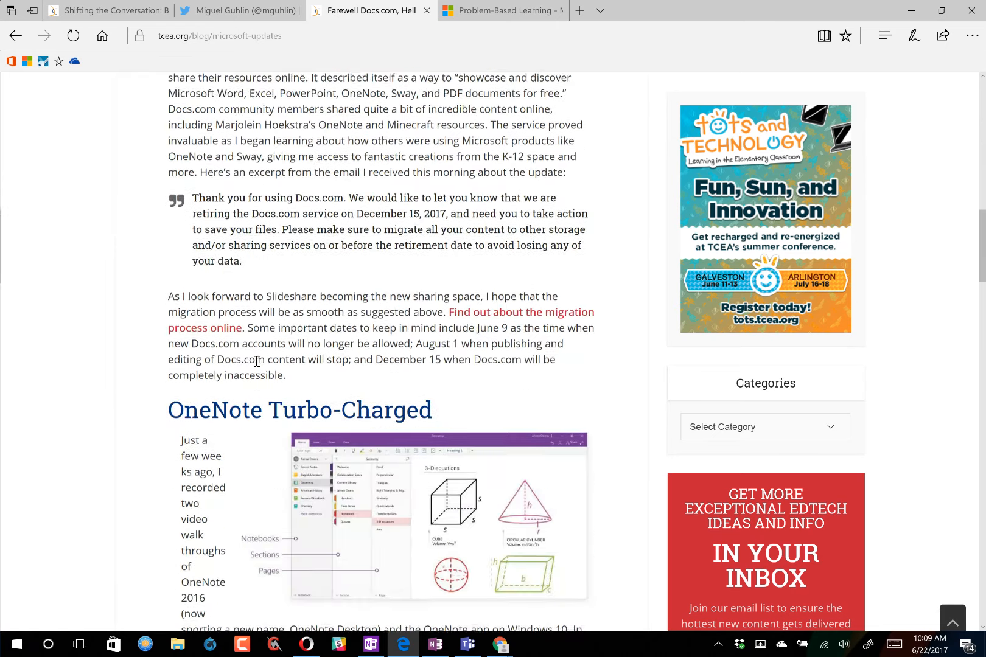
scroll(256, 361, down, 2)
scroll(262, 365, up, 2)
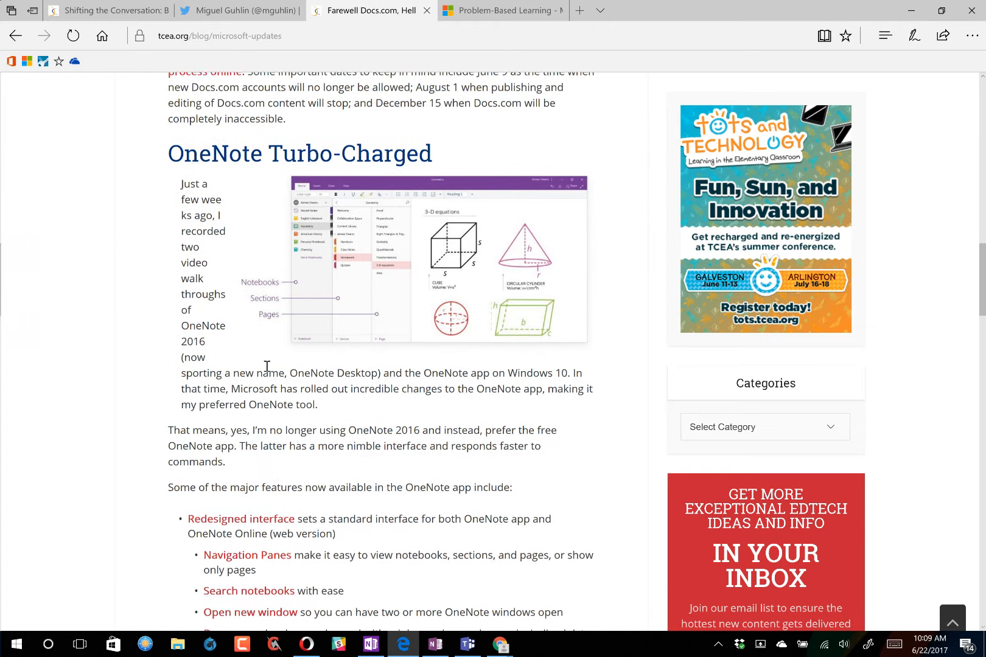
scroll(263, 368, down, 3)
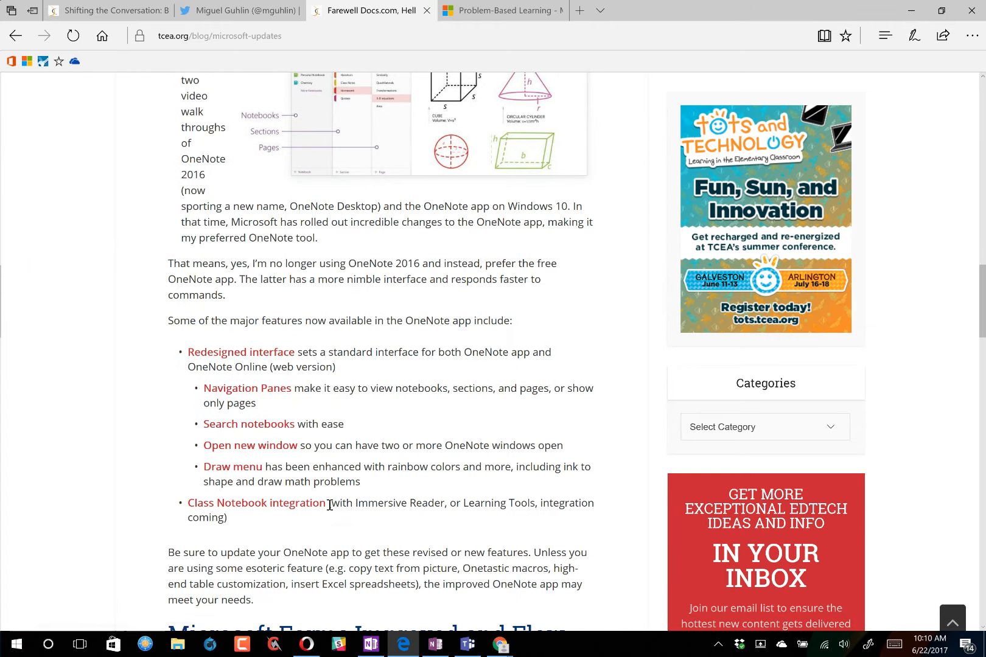
scroll(319, 479, up, 2)
scroll(316, 484, up, 2)
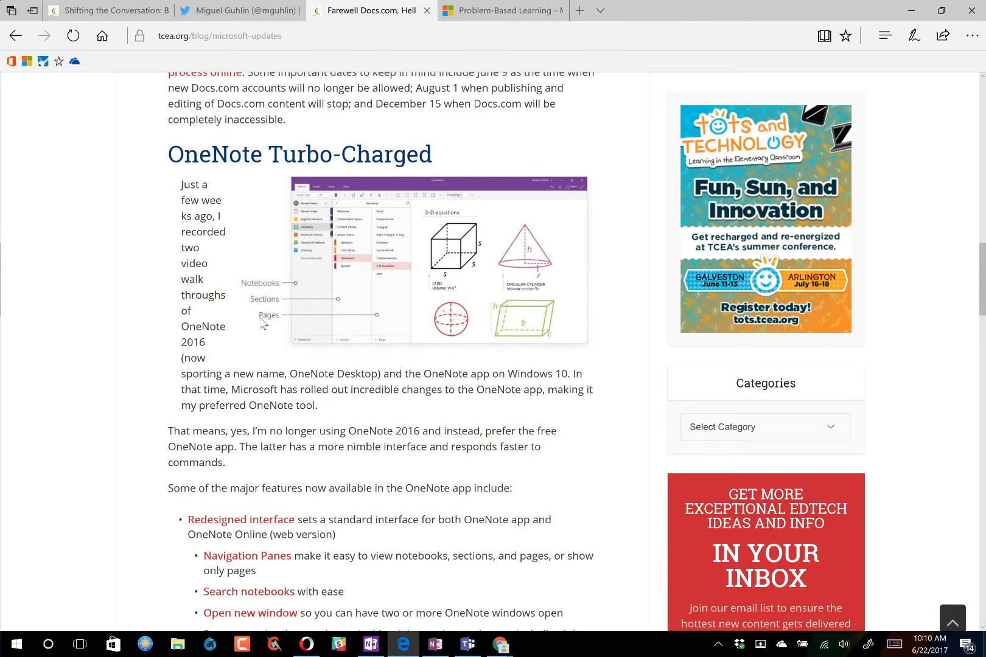
scroll(267, 323, down, 6)
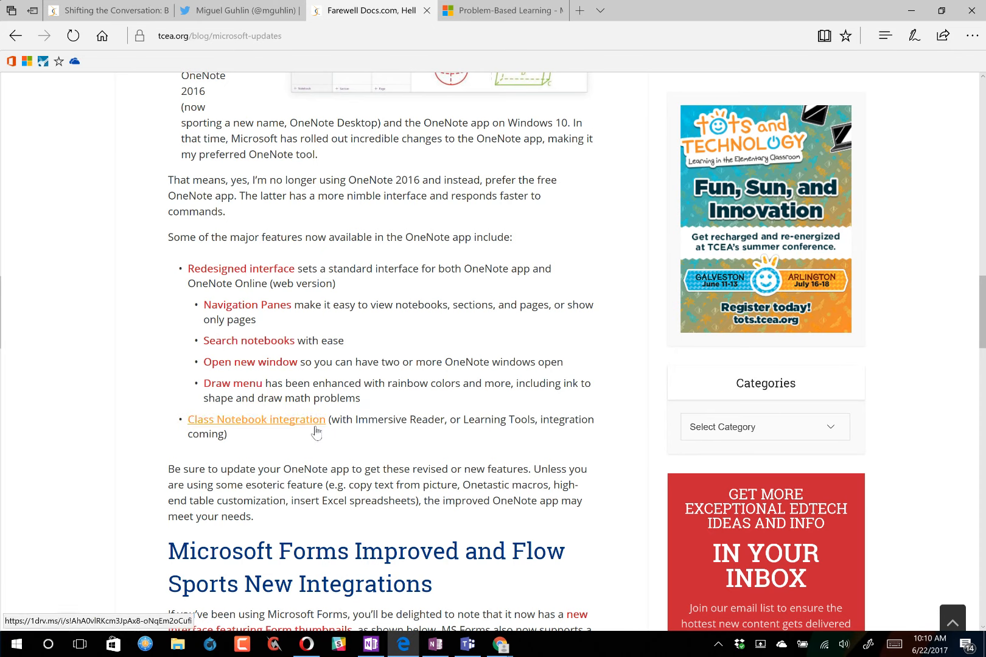
scroll(327, 467, up, 2)
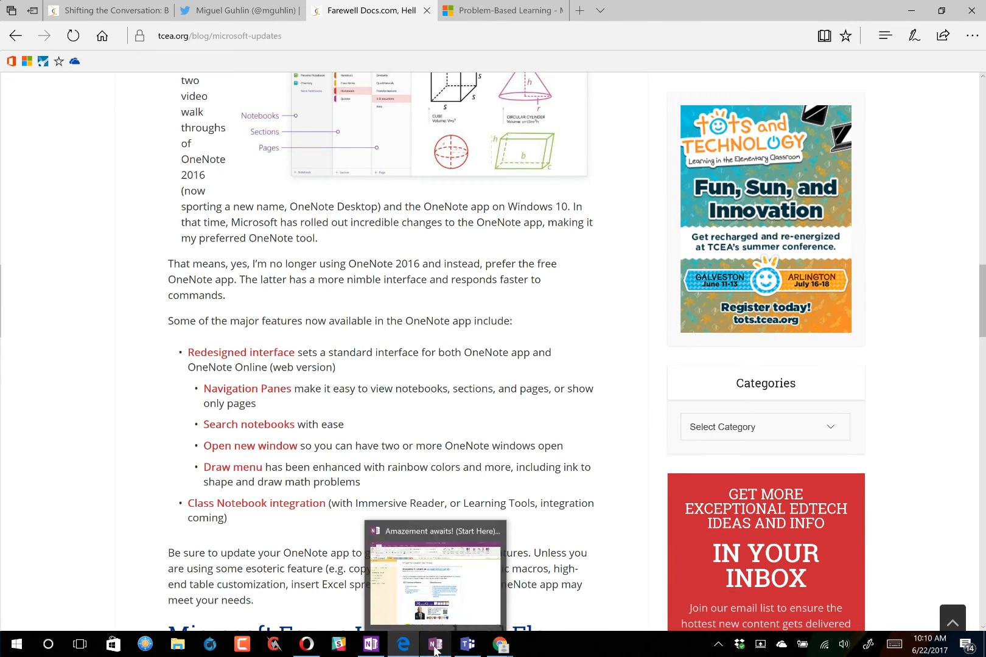
click(376, 651)
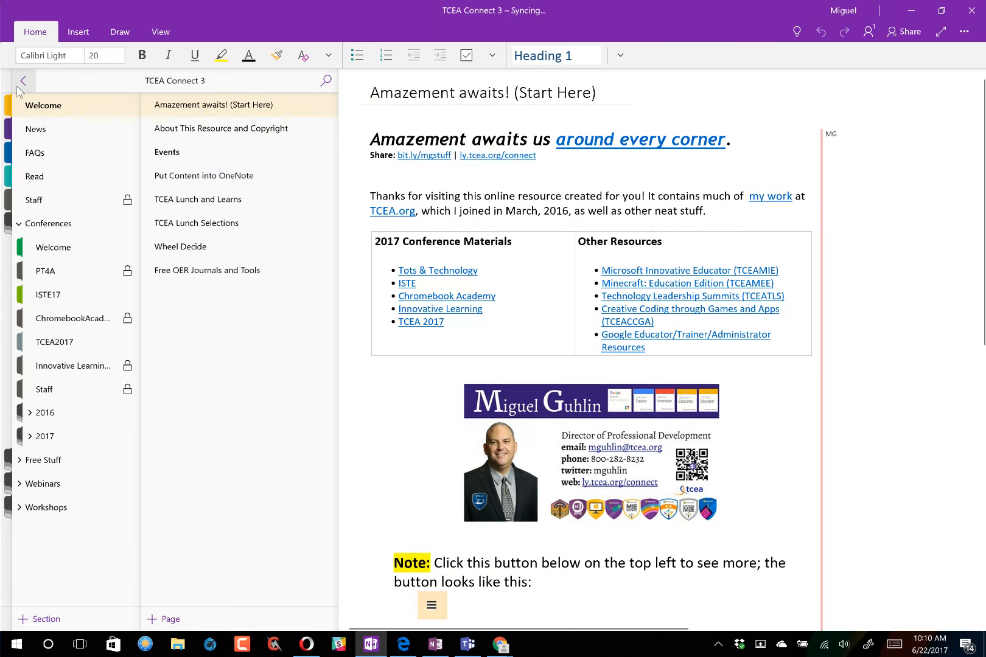
click(439, 649)
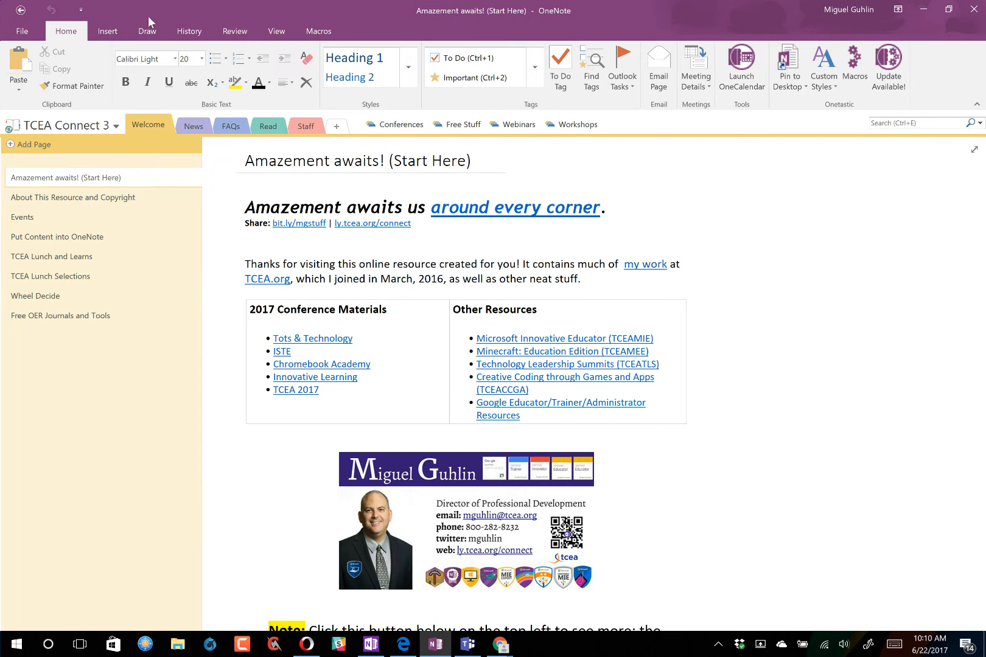
- Look through OneNote 2016's Insert, Draw (with the full pen gallery), History and Review tabs
click(108, 31)
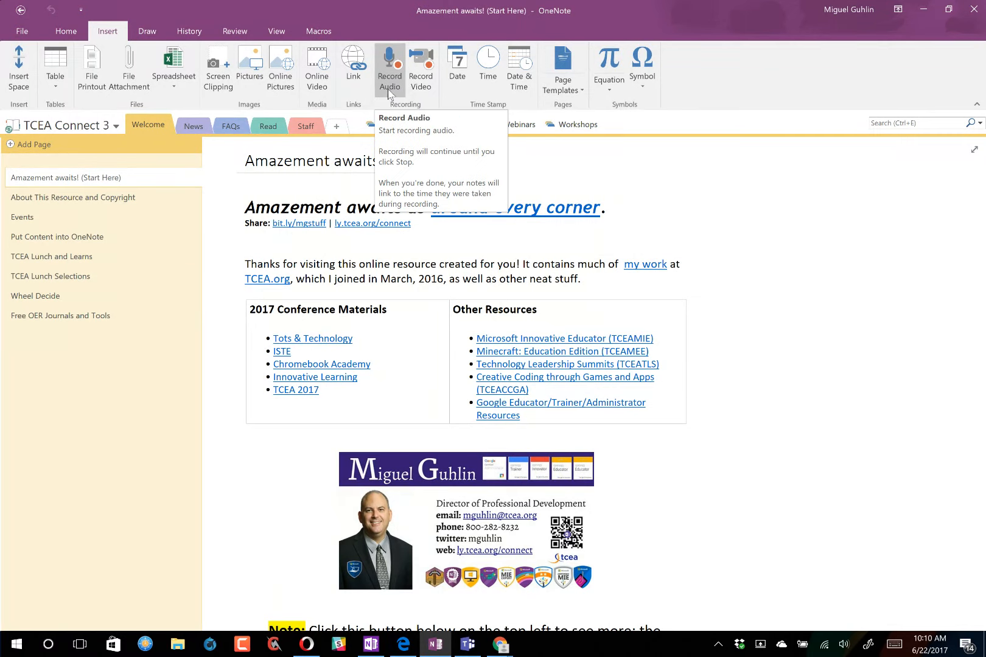
click(149, 31)
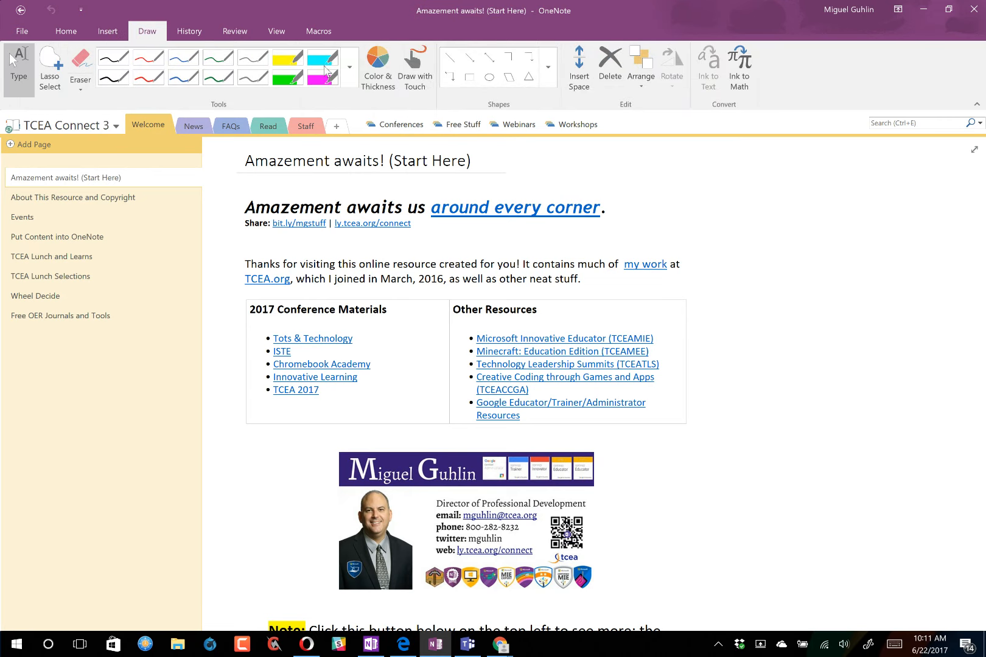
click(350, 78)
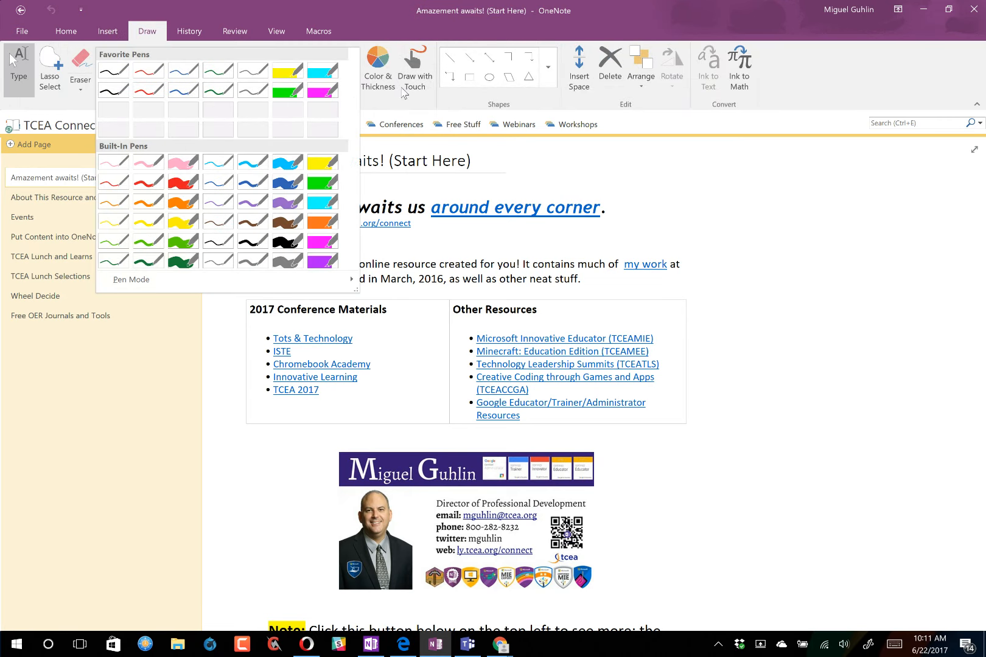
click(189, 31)
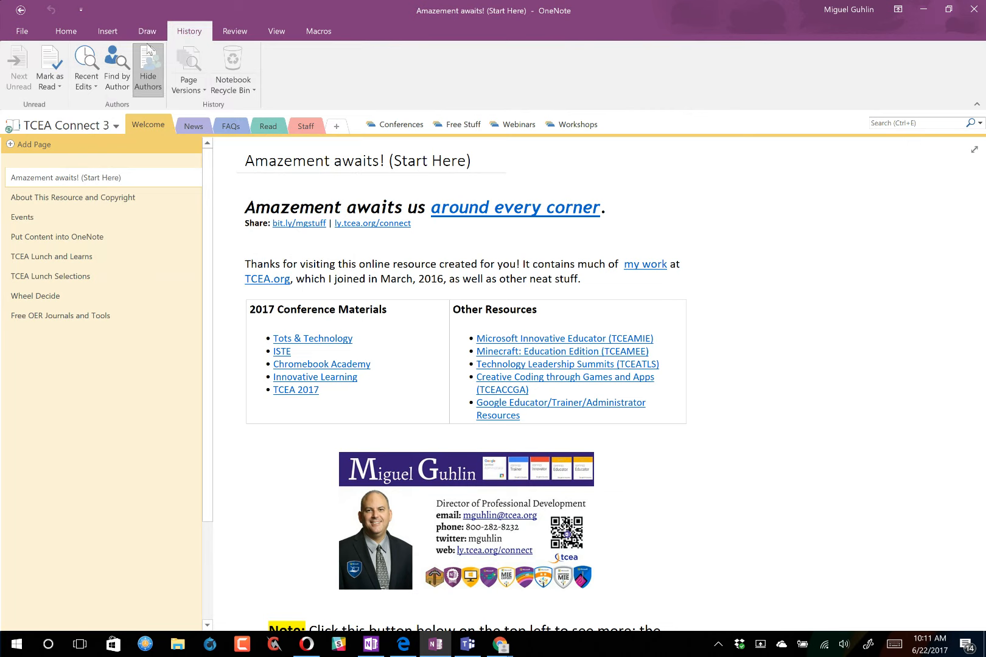
click(235, 34)
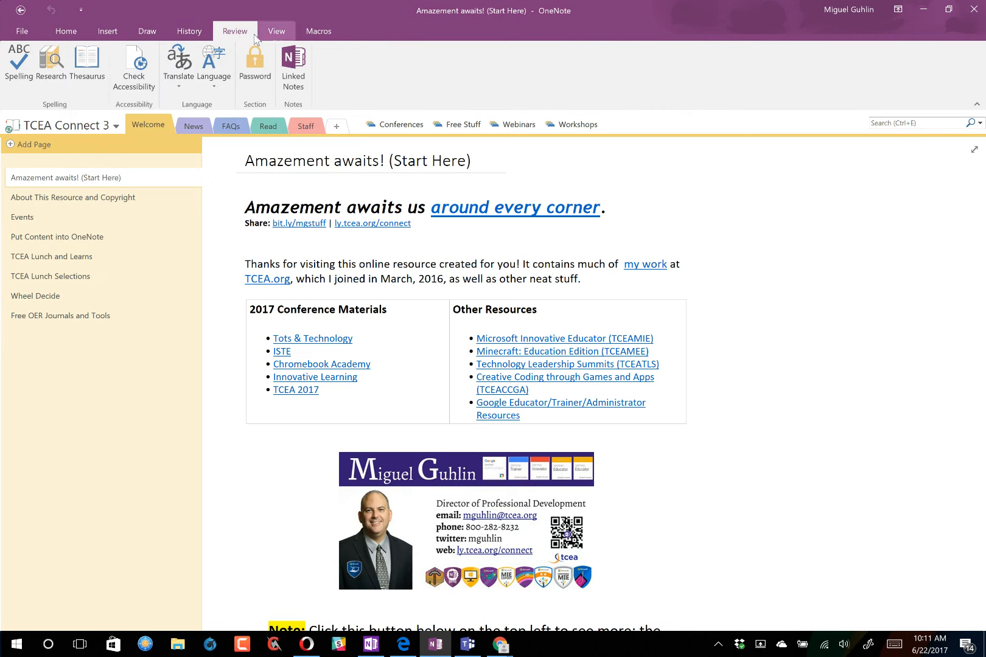
- Check the View and Macros tabs, revisit Home and Insert, then return to the Windows 10 app
click(275, 35)
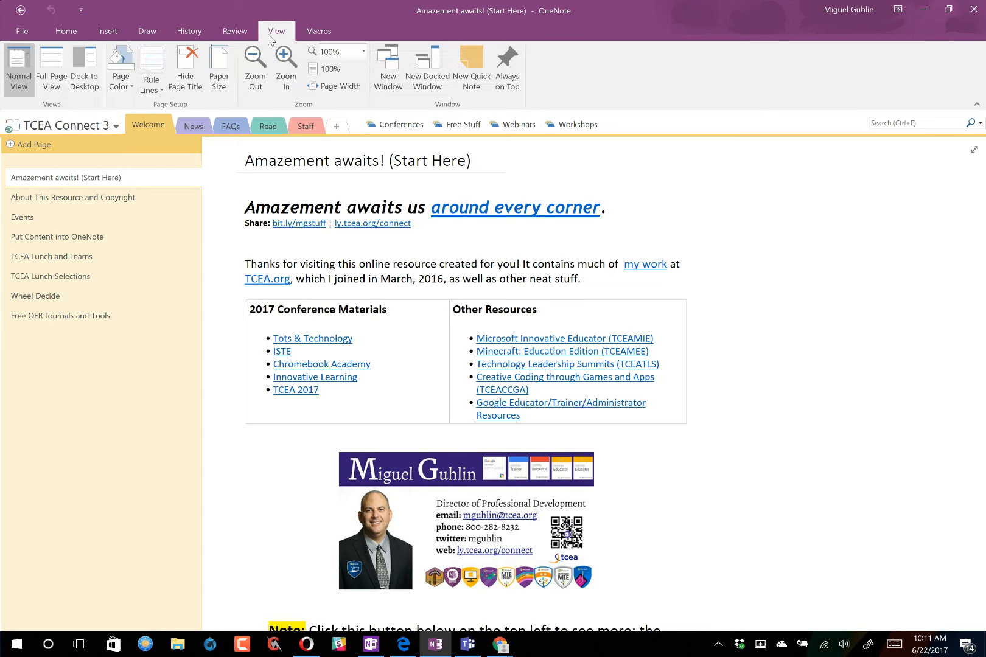
click(315, 36)
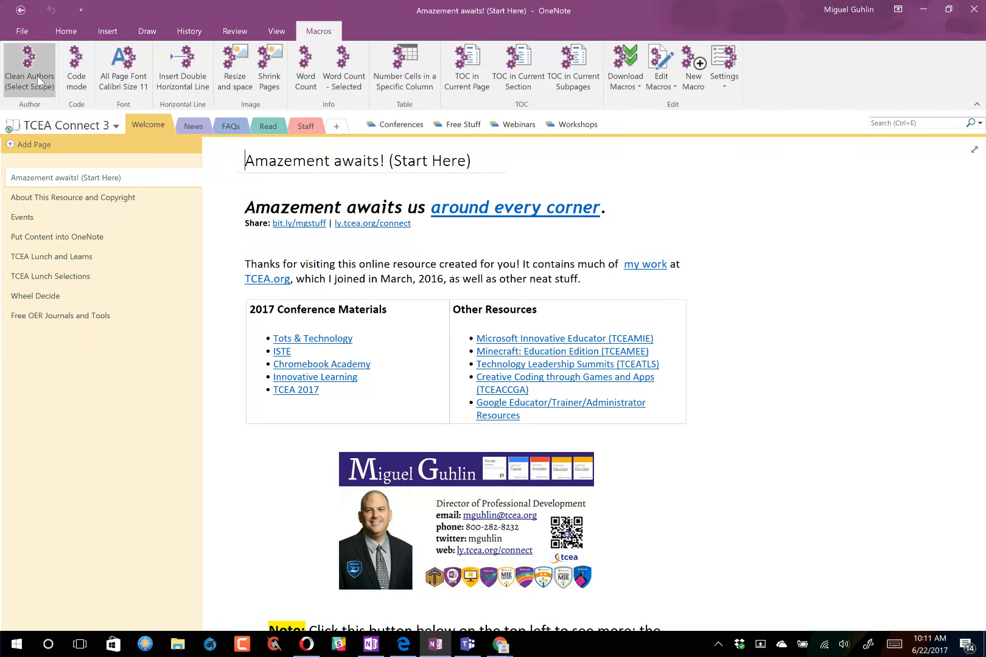
click(77, 36)
click(97, 39)
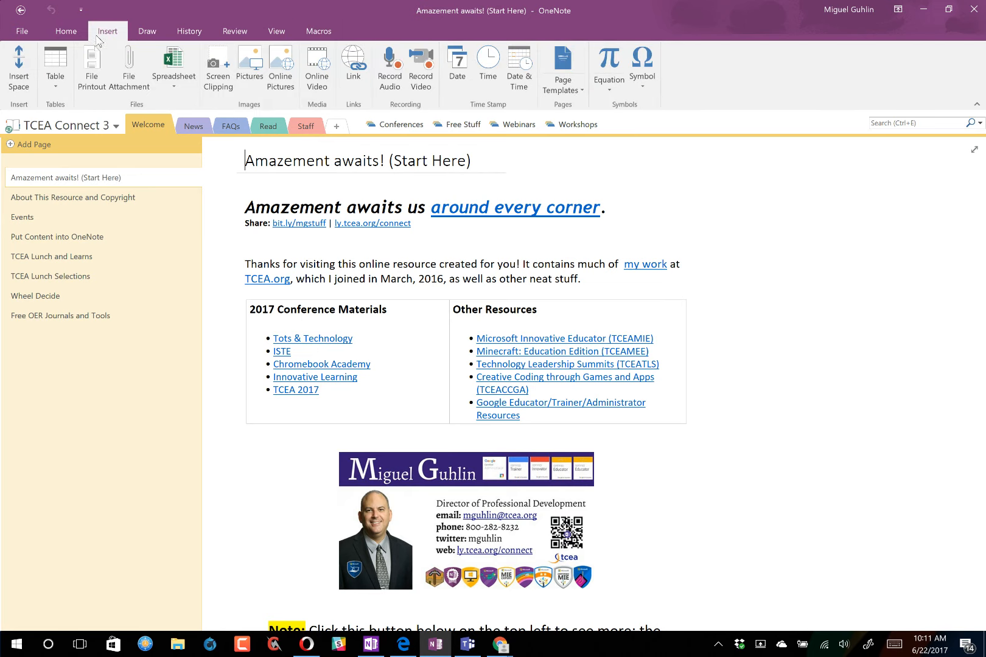
click(371, 644)
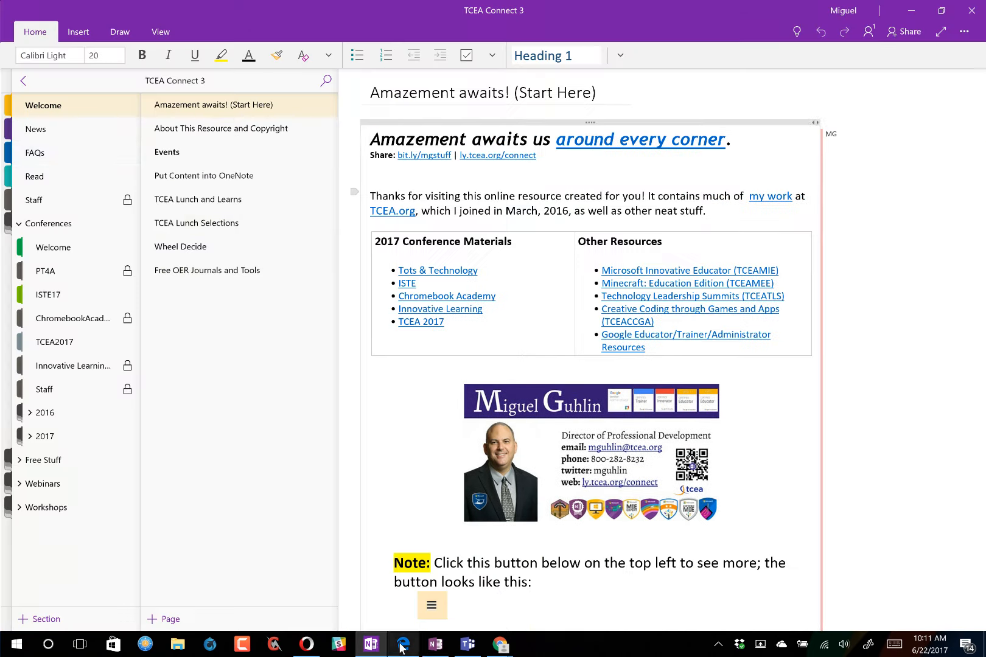
- Switch to the TCEA Tots notebook, open its Begin page listing workshop sessions, and show Insert tools
click(18, 84)
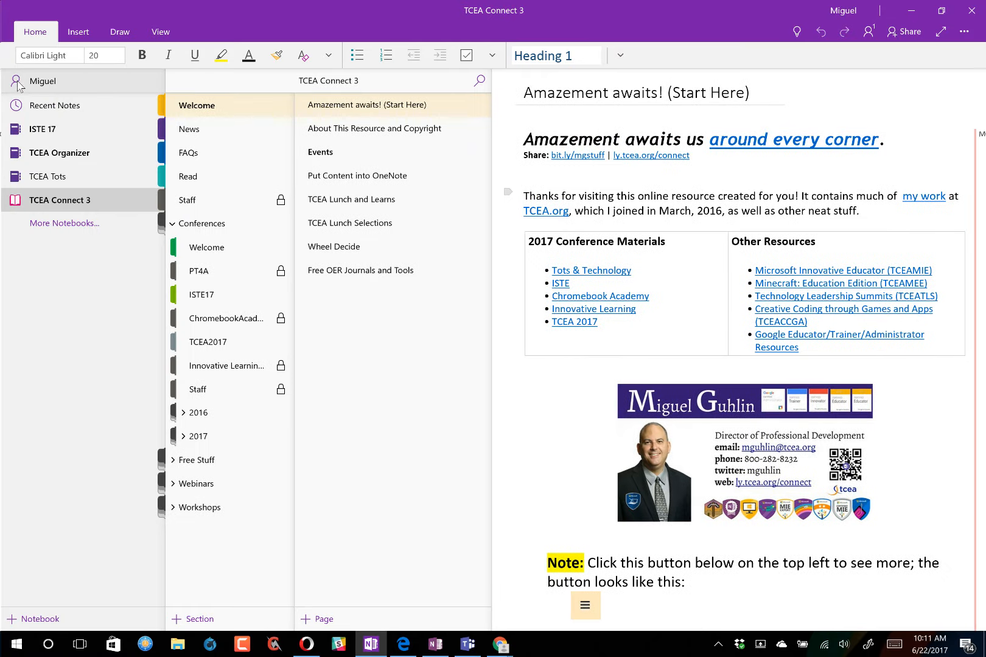
click(72, 180)
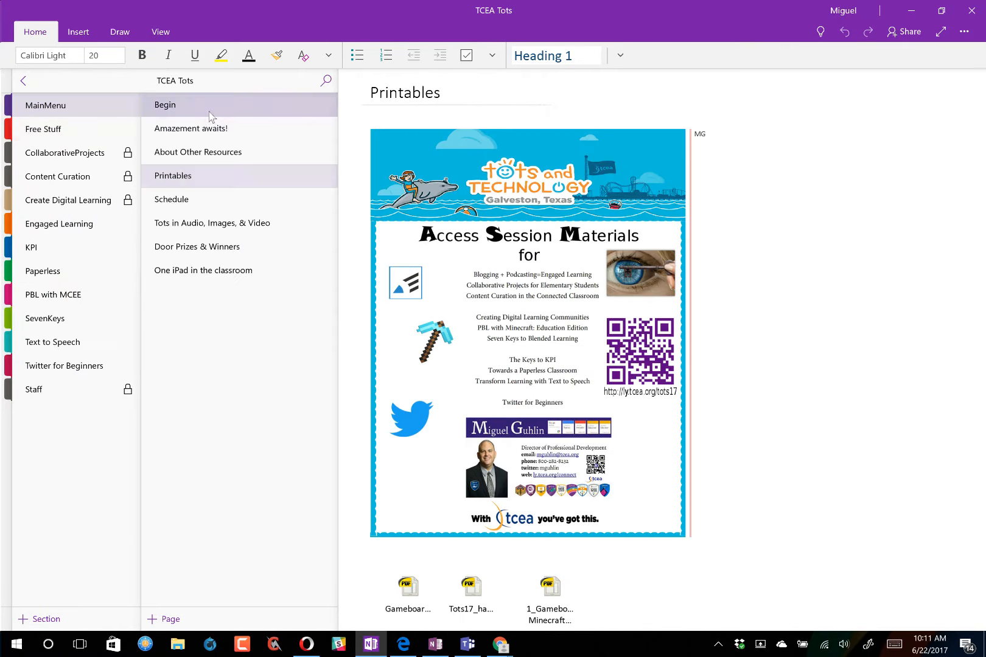
click(210, 114)
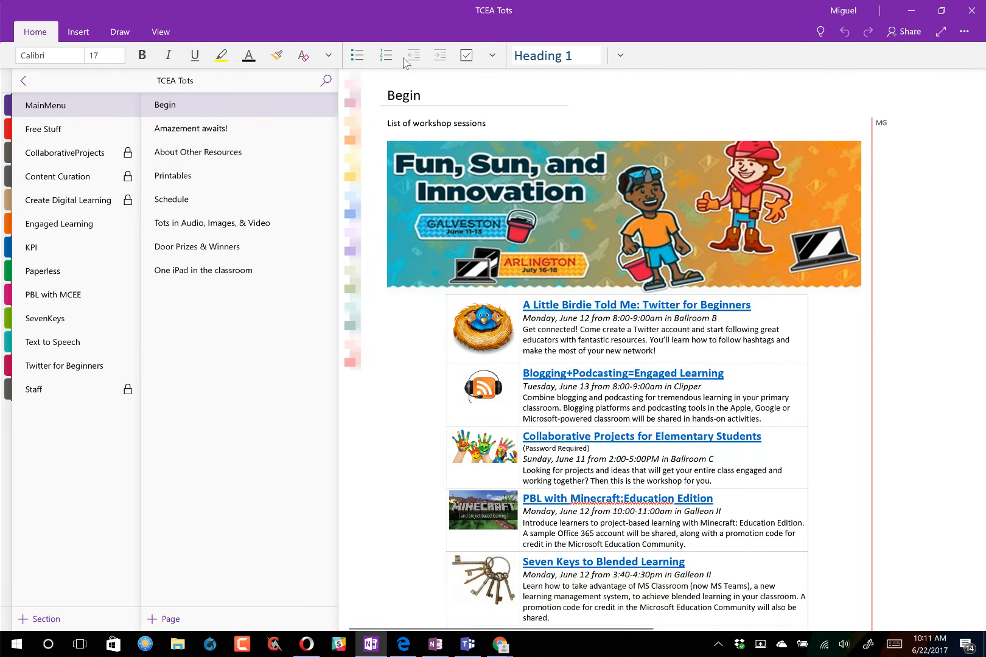
click(78, 33)
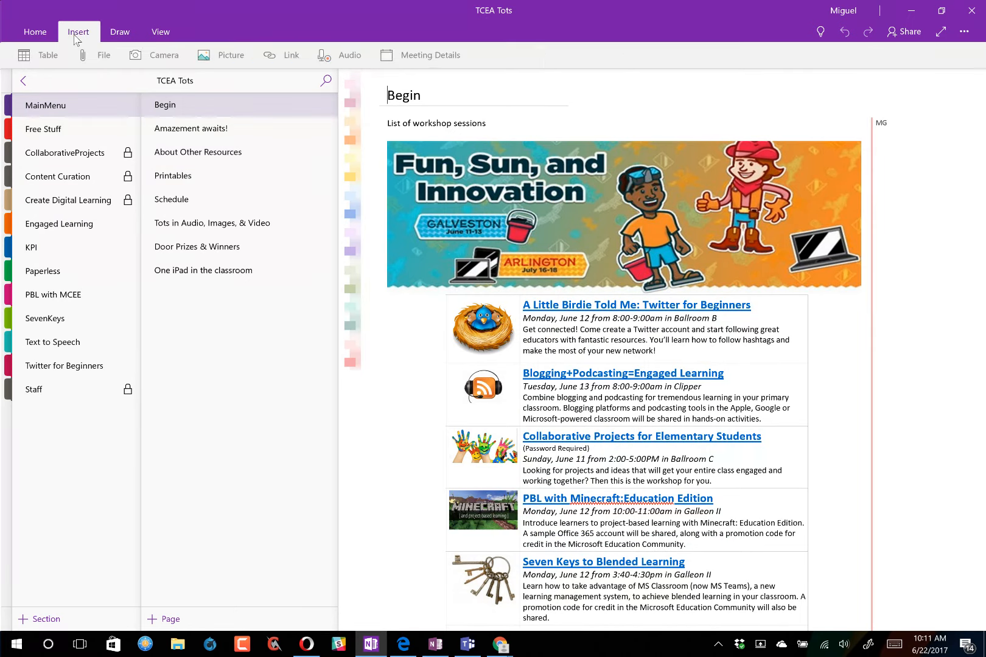
- On the Draw tab, browse the ink colour palette and switch to the pencil
click(121, 31)
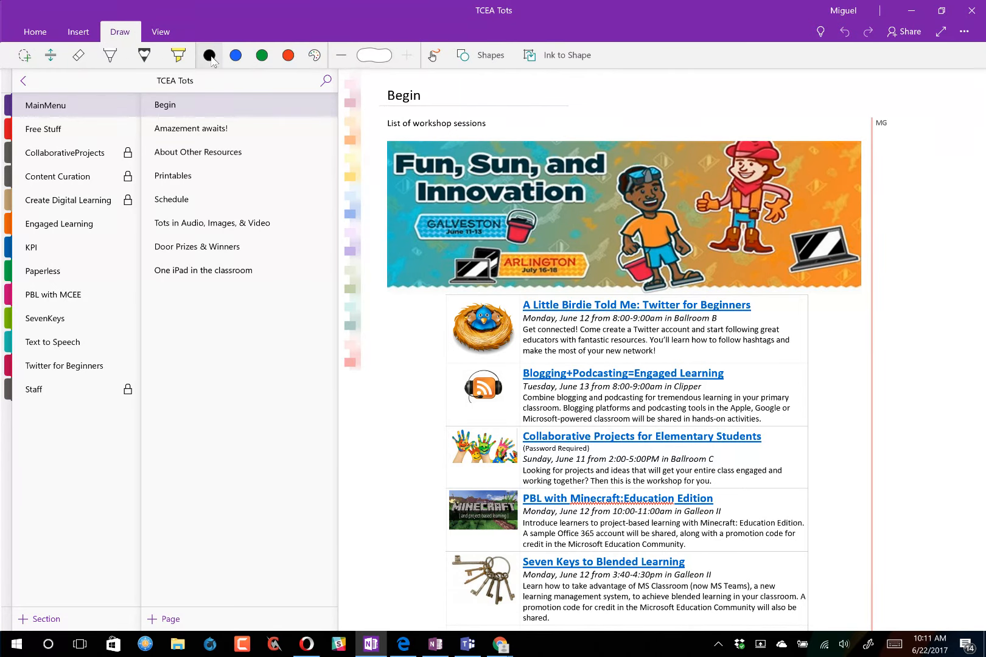
click(316, 59)
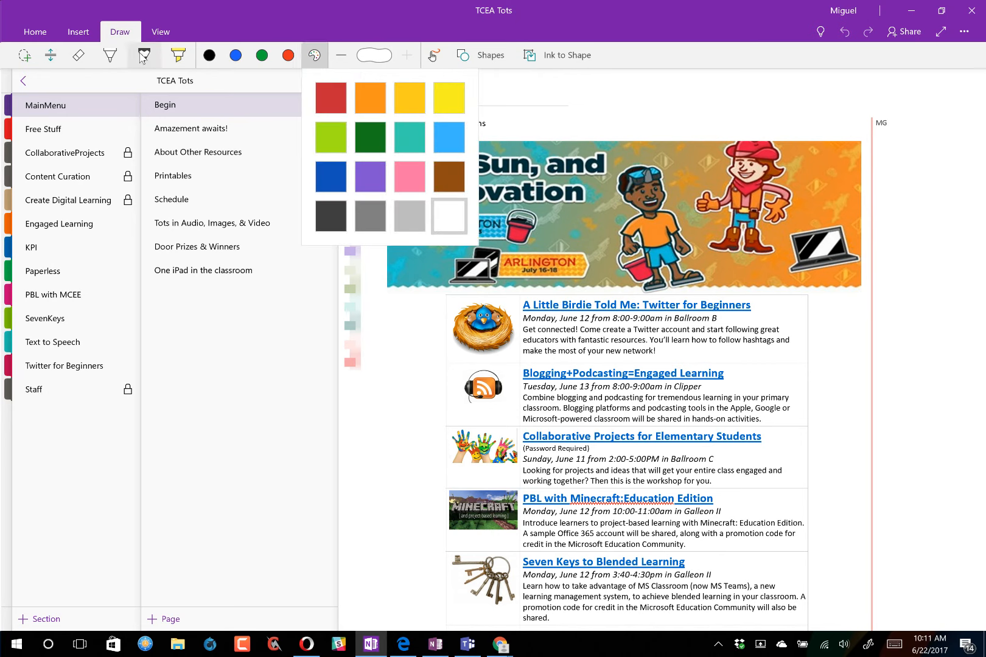
click(314, 58)
click(314, 60)
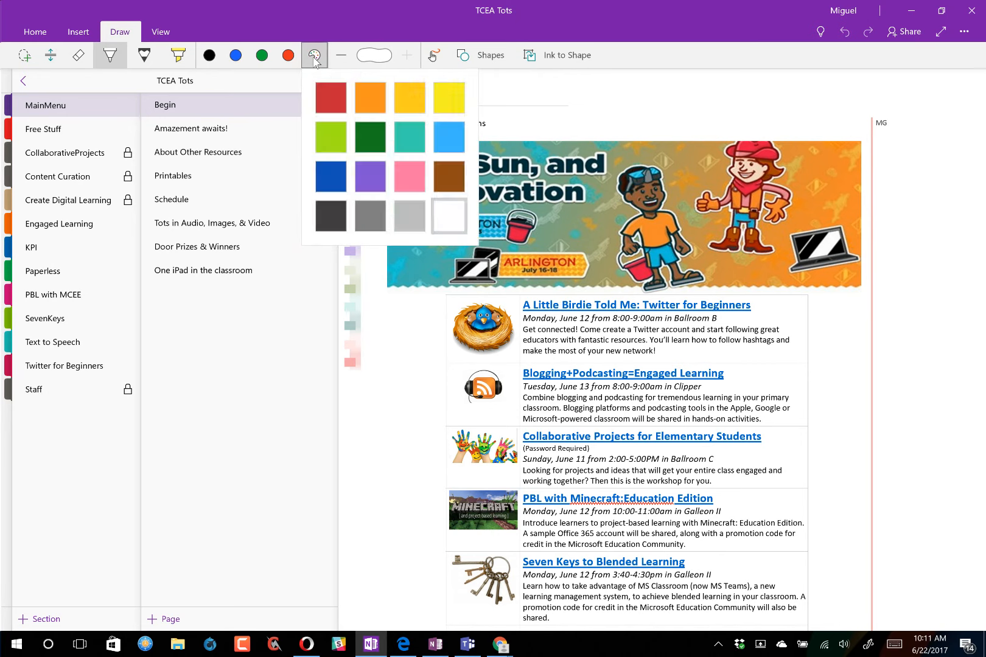
click(145, 58)
click(312, 58)
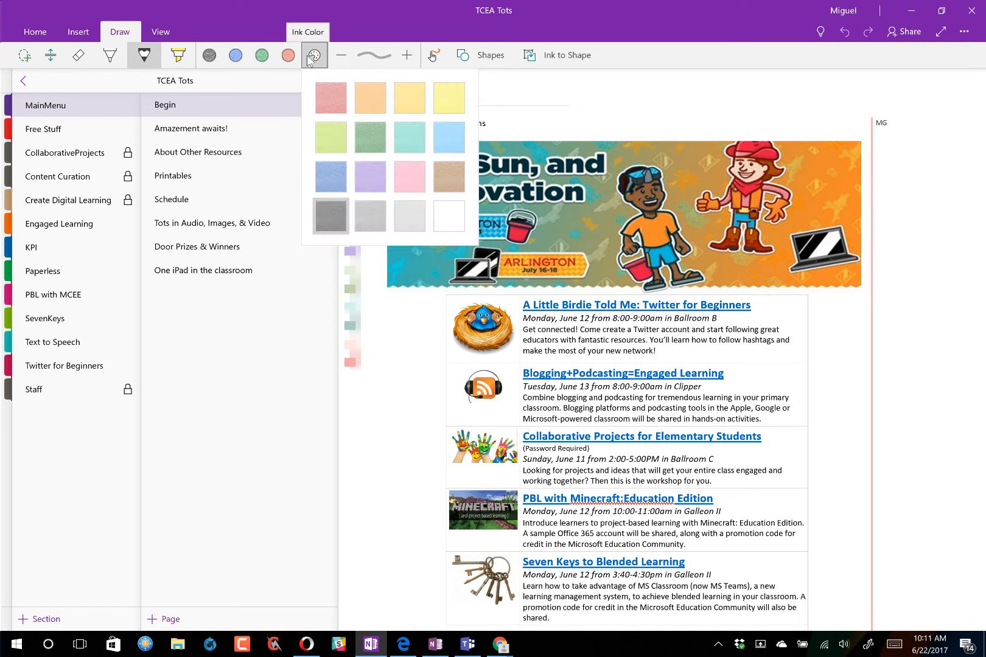
- Select the highlighter and check its colours, then deselect it and show the View tab
click(177, 55)
click(312, 57)
click(311, 57)
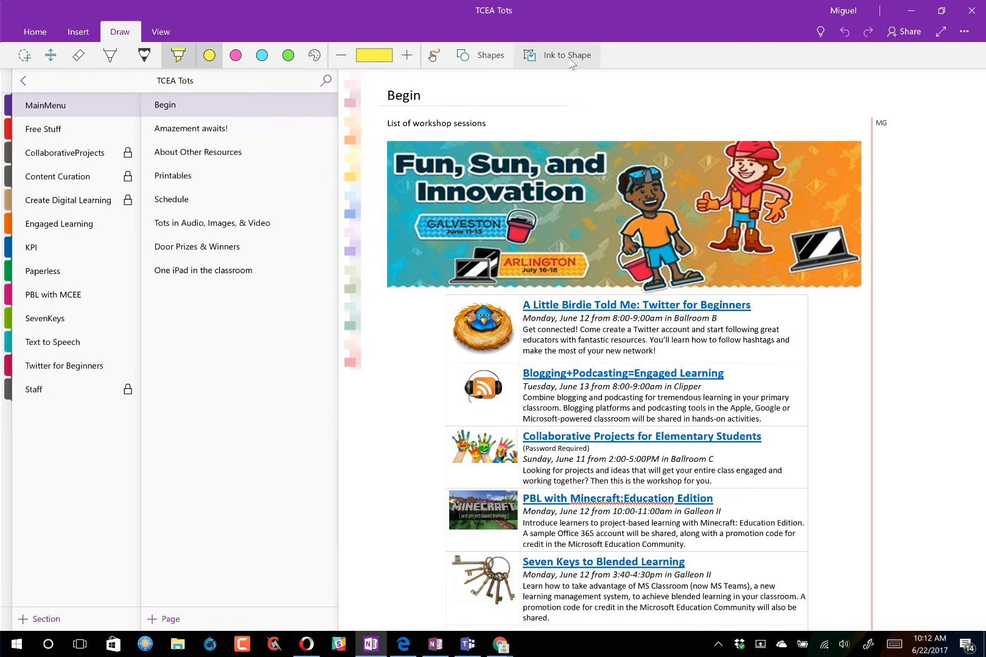
click(528, 58)
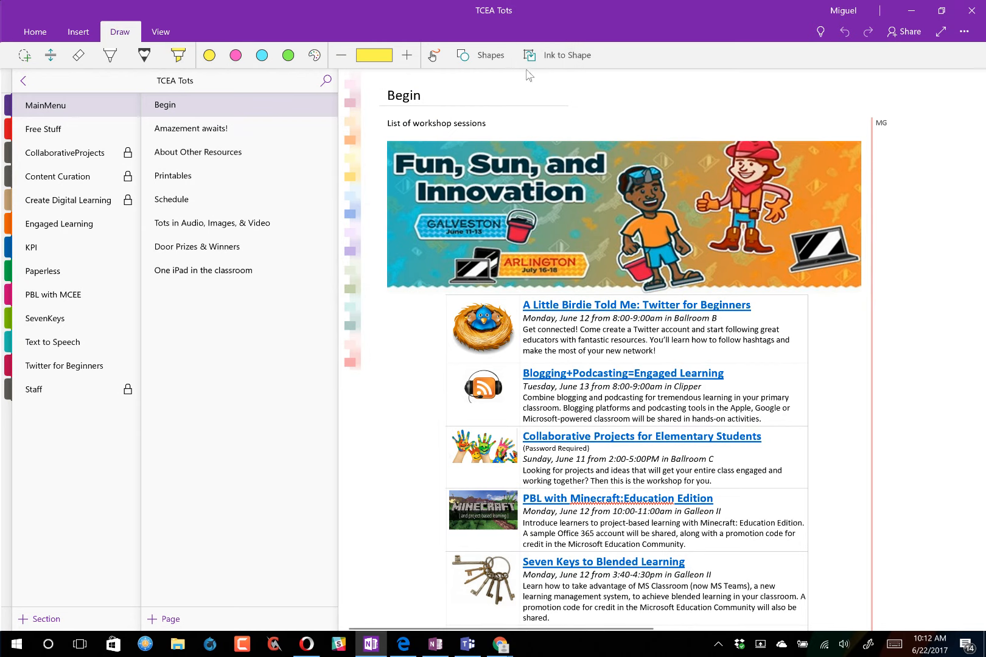
click(158, 33)
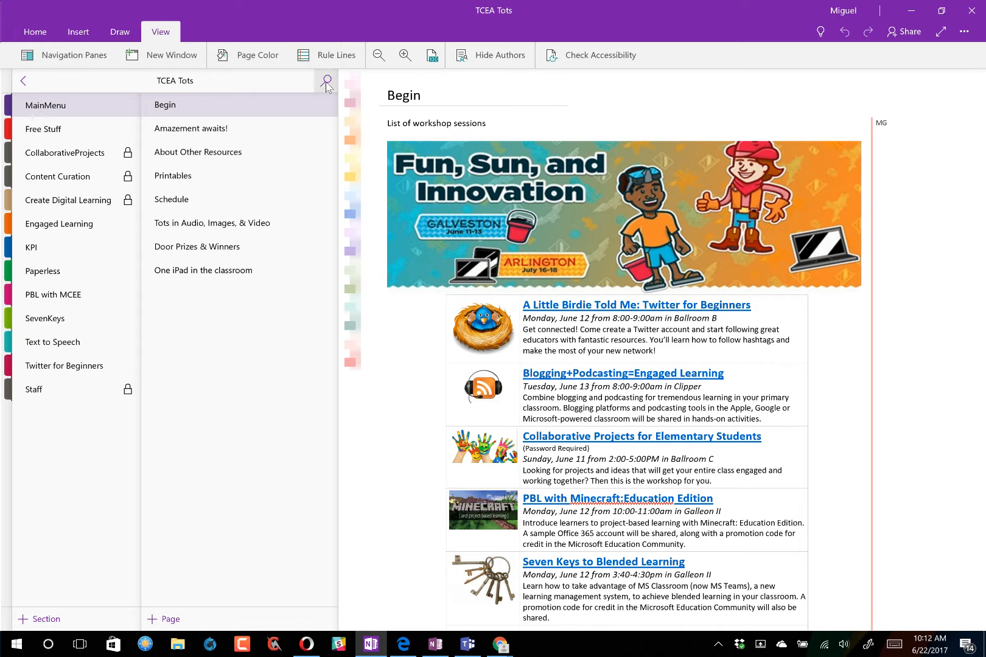
click(440, 649)
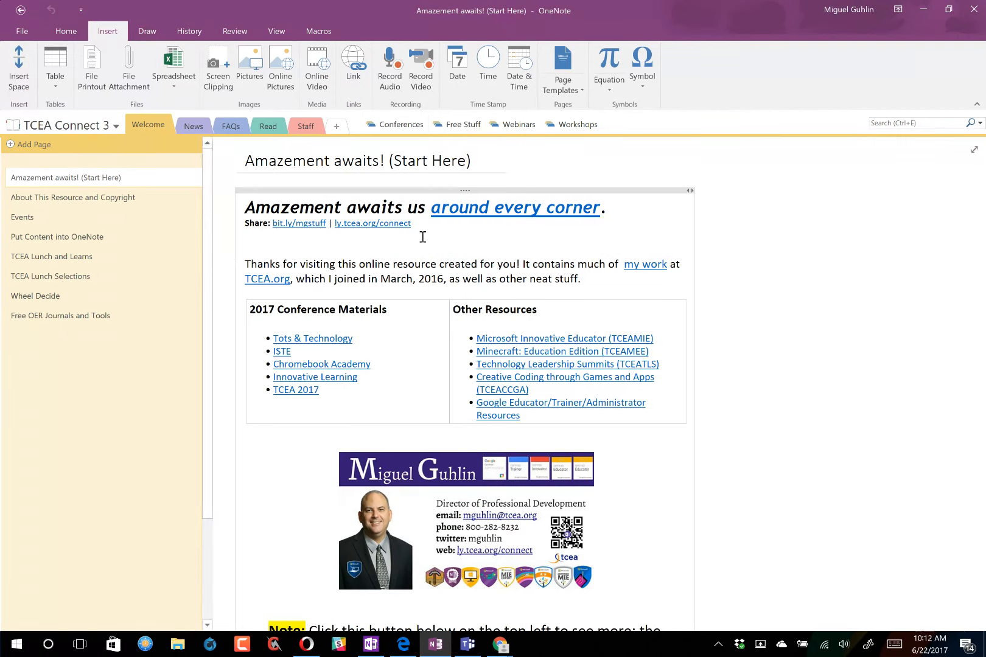
click(579, 91)
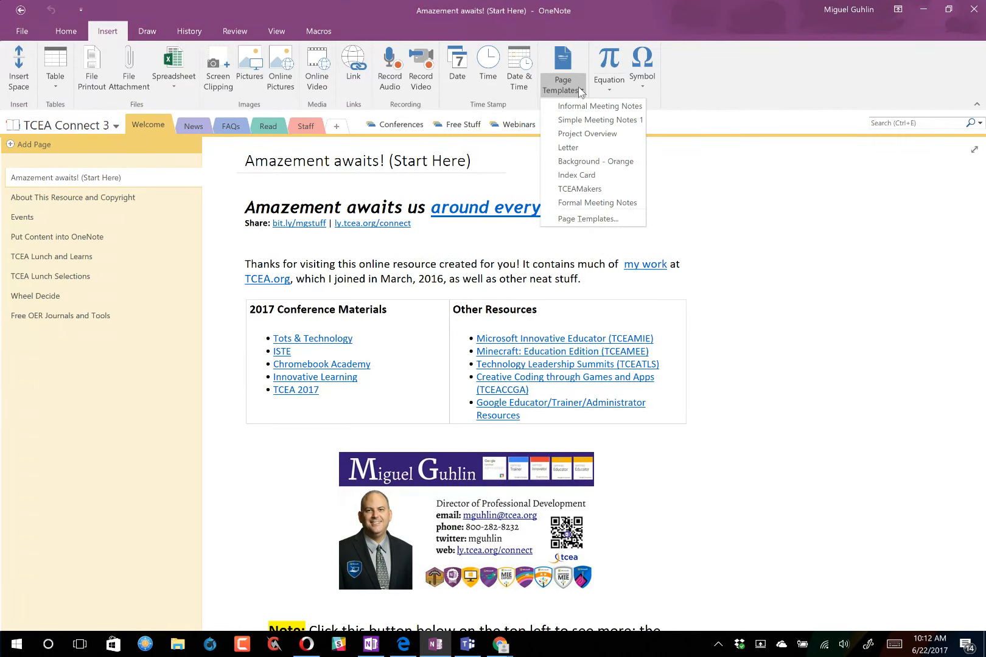
click(597, 218)
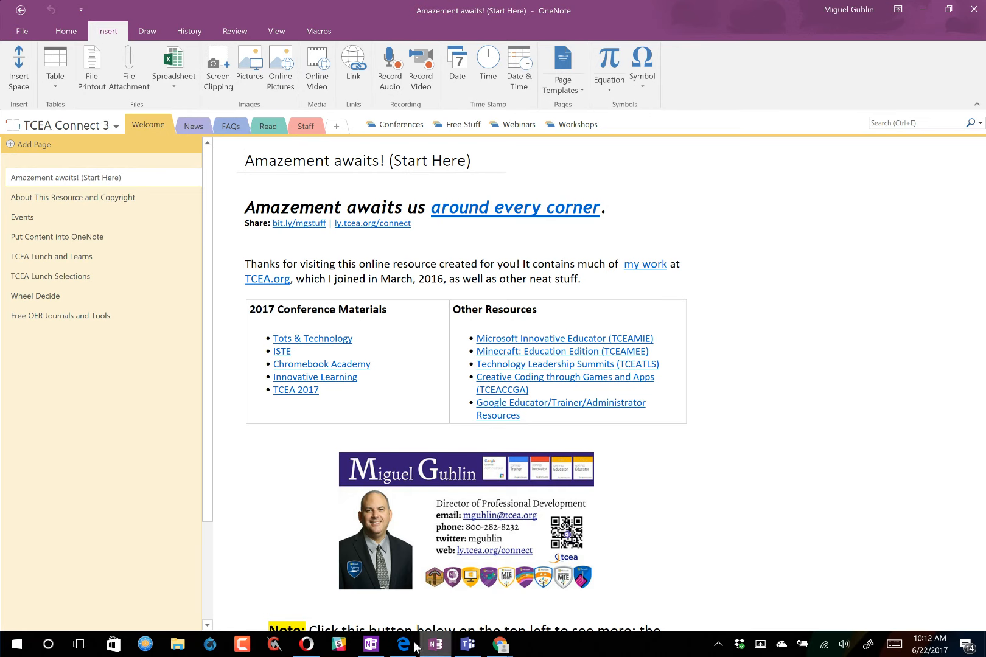
click(371, 644)
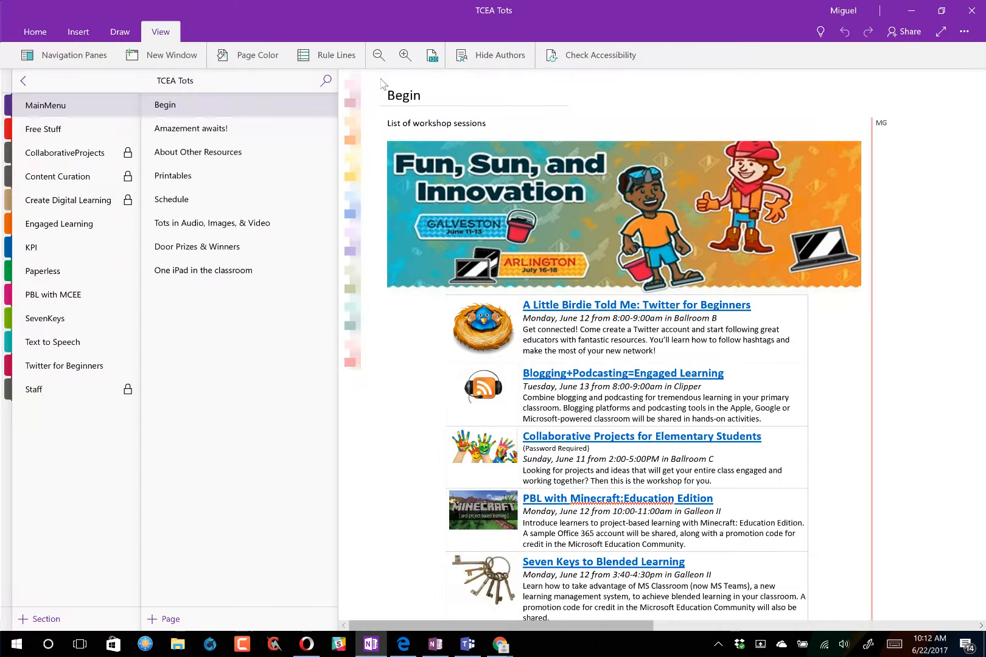
- Toggle Hide Authors on, off and on again, leaving author initials hidden on the Begin page
click(488, 55)
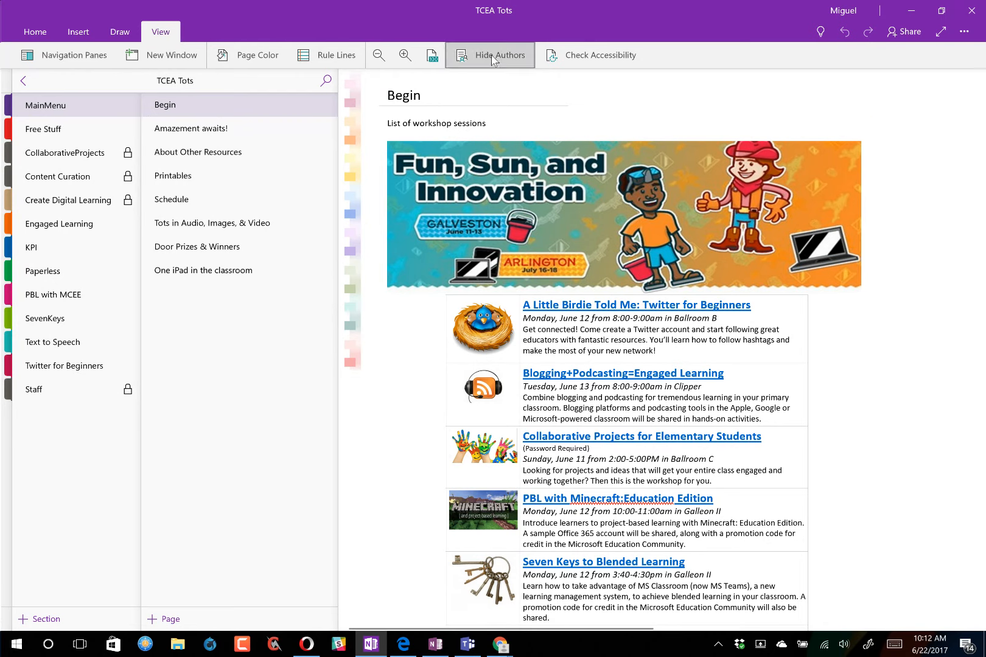
click(492, 57)
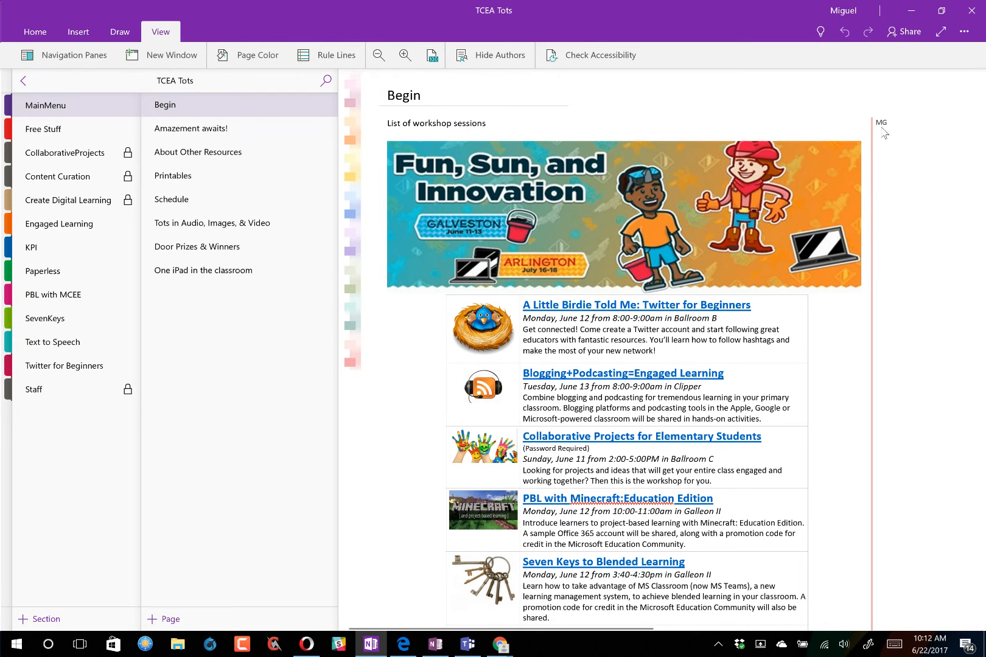
click(502, 59)
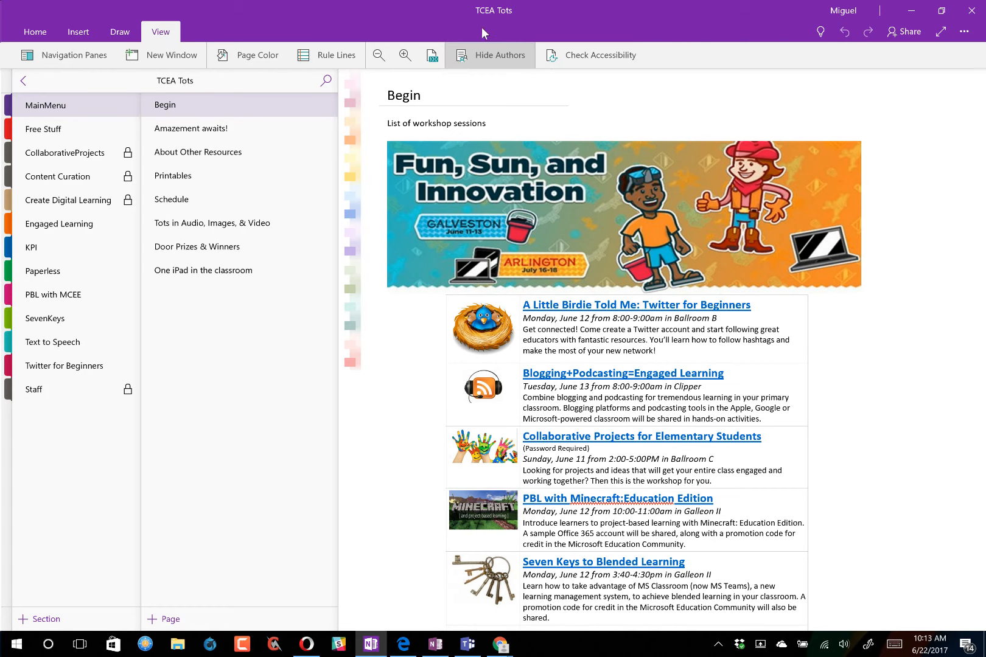
- Switch between the OneNote windows, ending on the Amazement awaits! page in OneNote 2016
click(434, 647)
mouse_move(370, 645)
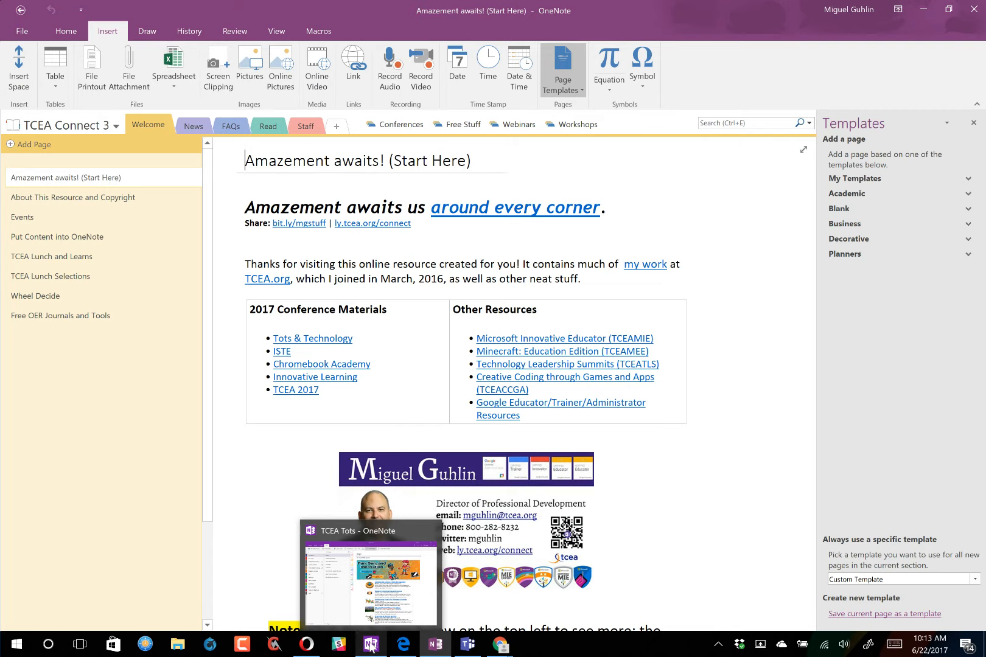
click(369, 646)
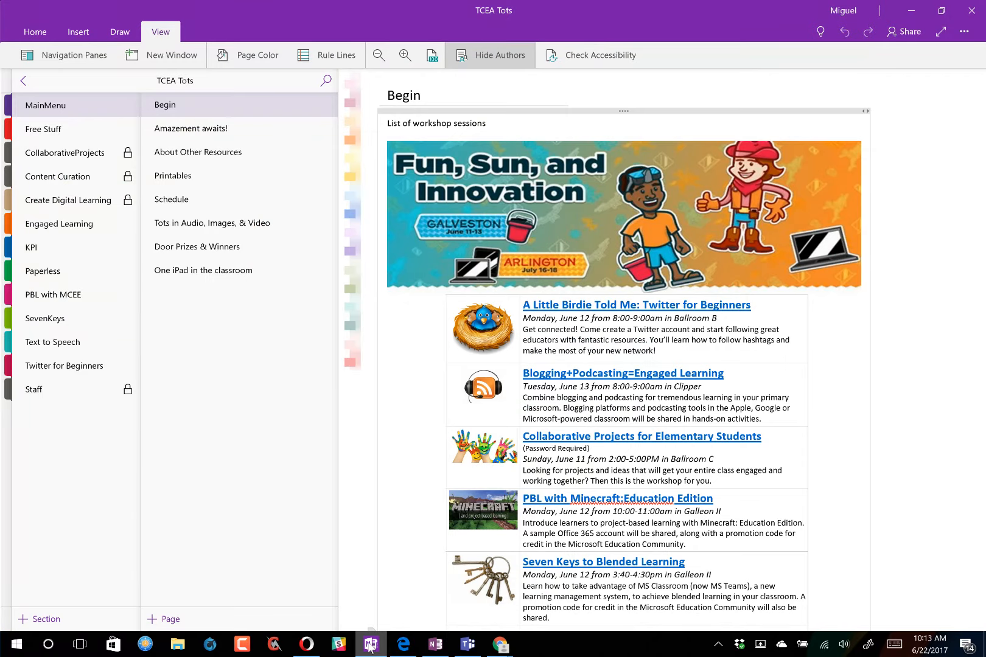
click(435, 645)
- Copy the text from the business-card picture and paste it into the page's right margin
scroll(480, 524, down, 3)
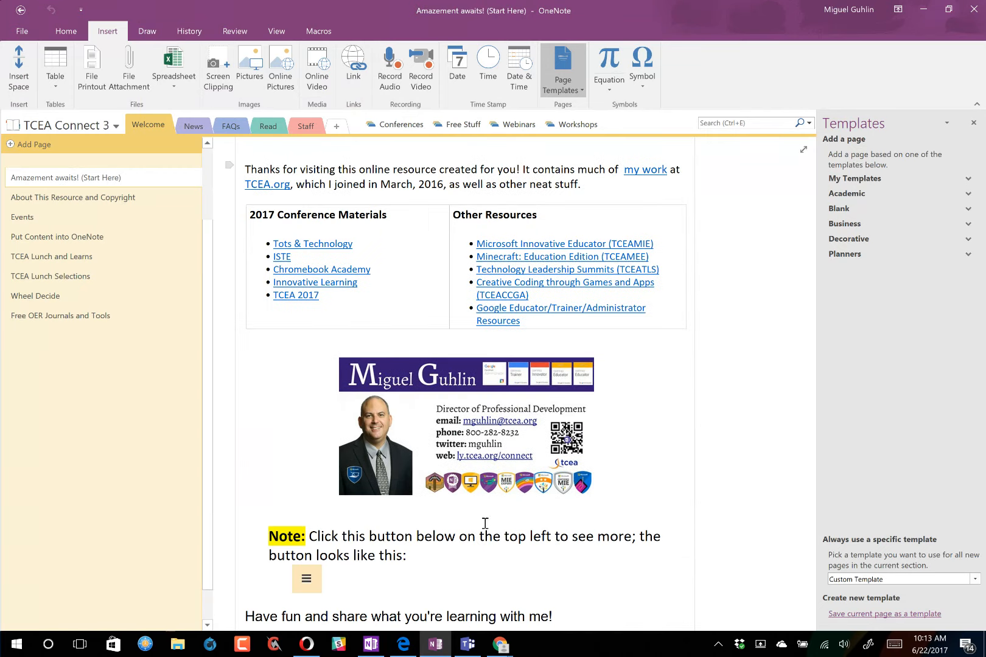
right_click(449, 411)
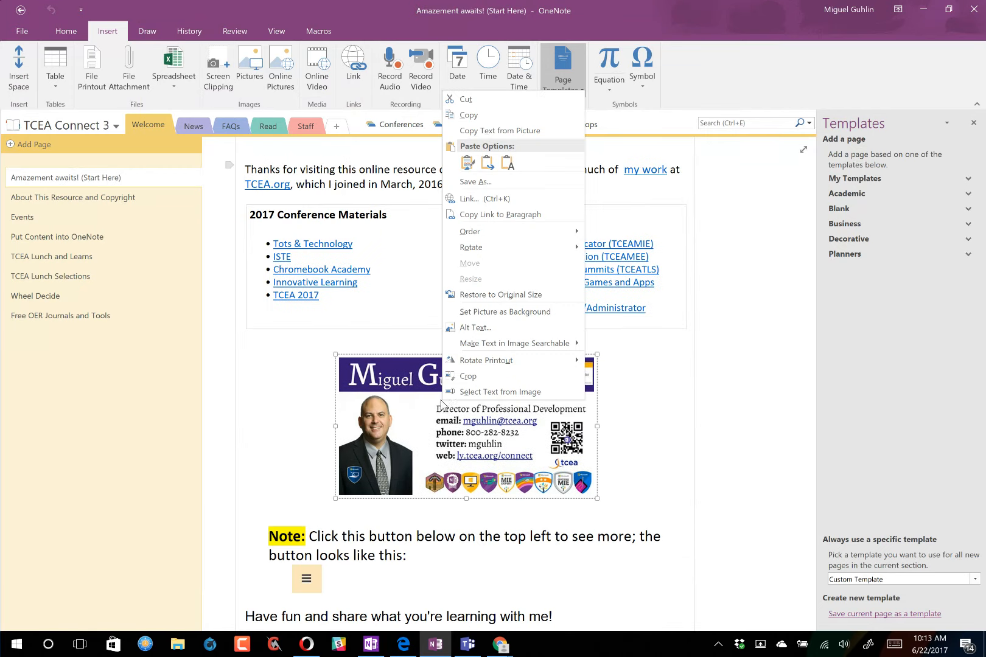
click(511, 131)
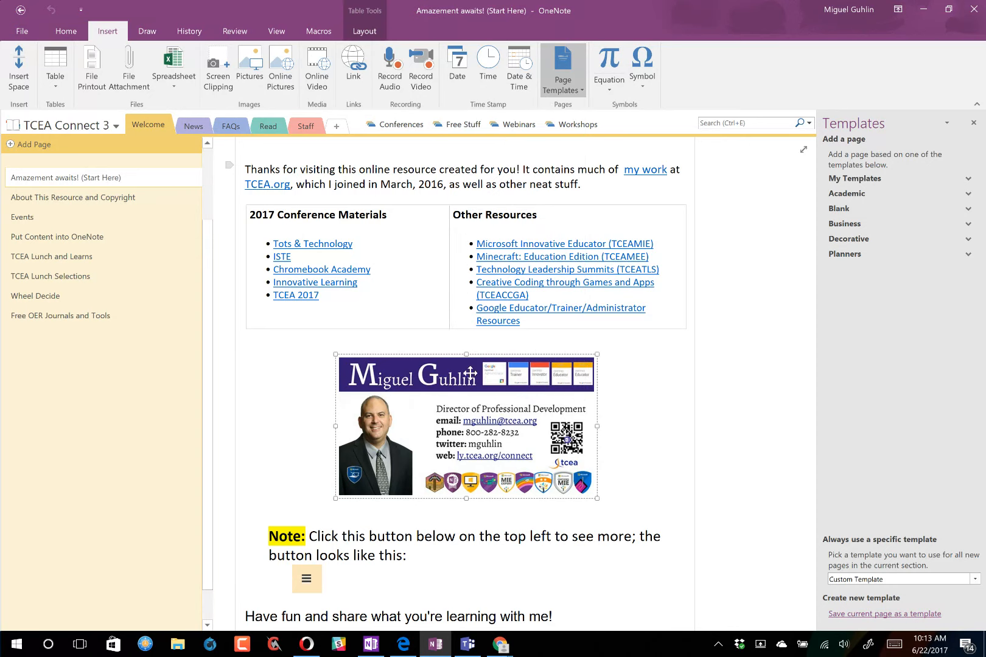
click(714, 340)
key(ctrl+v)
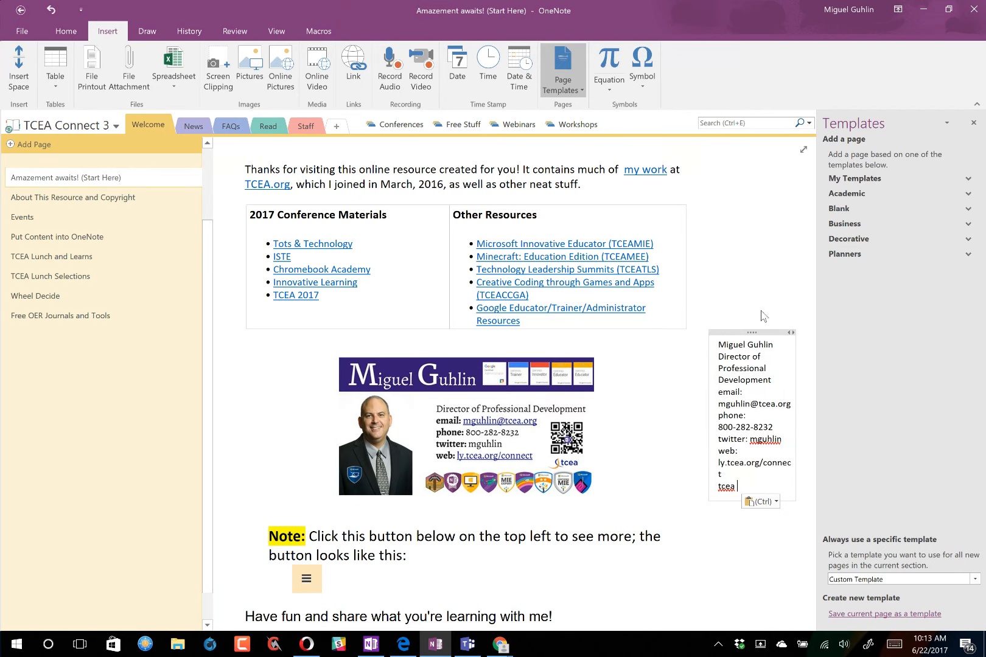
- Delete the pasted business-card text and close the Templates pane
click(723, 332)
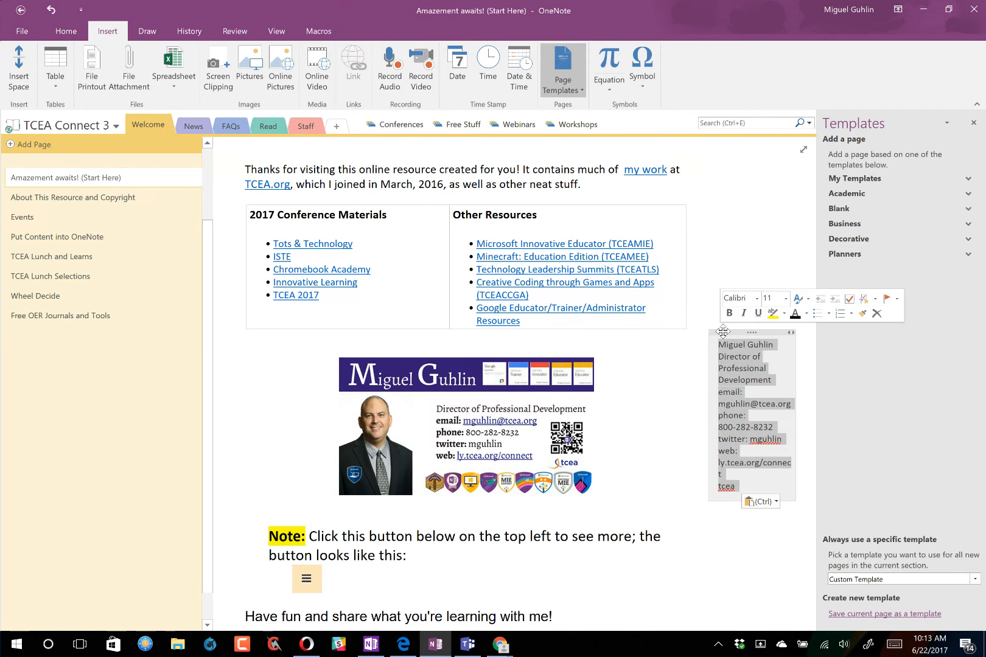
key(Delete)
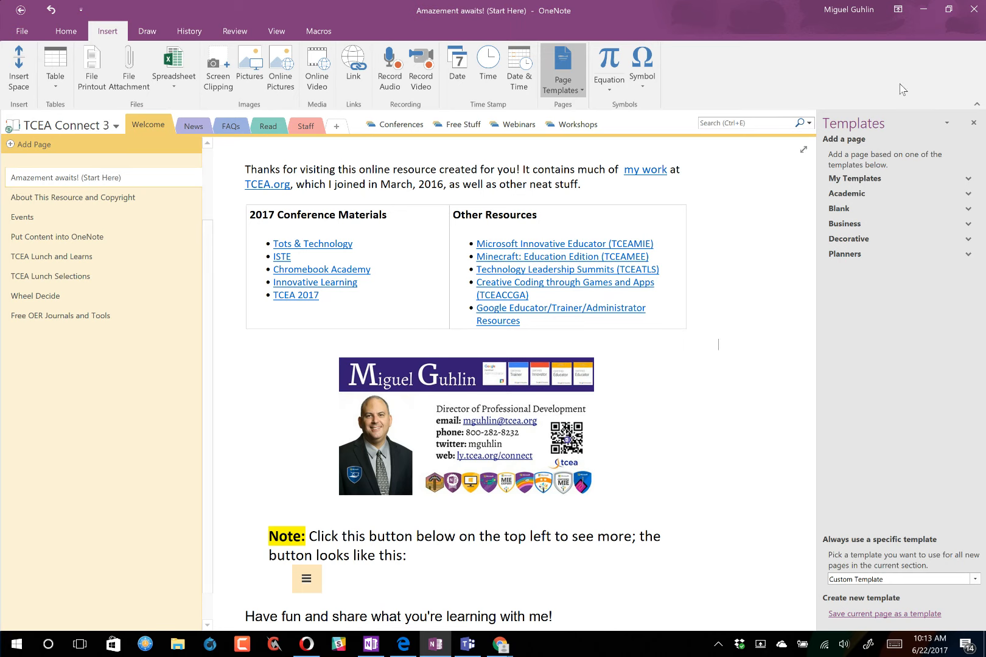
click(974, 122)
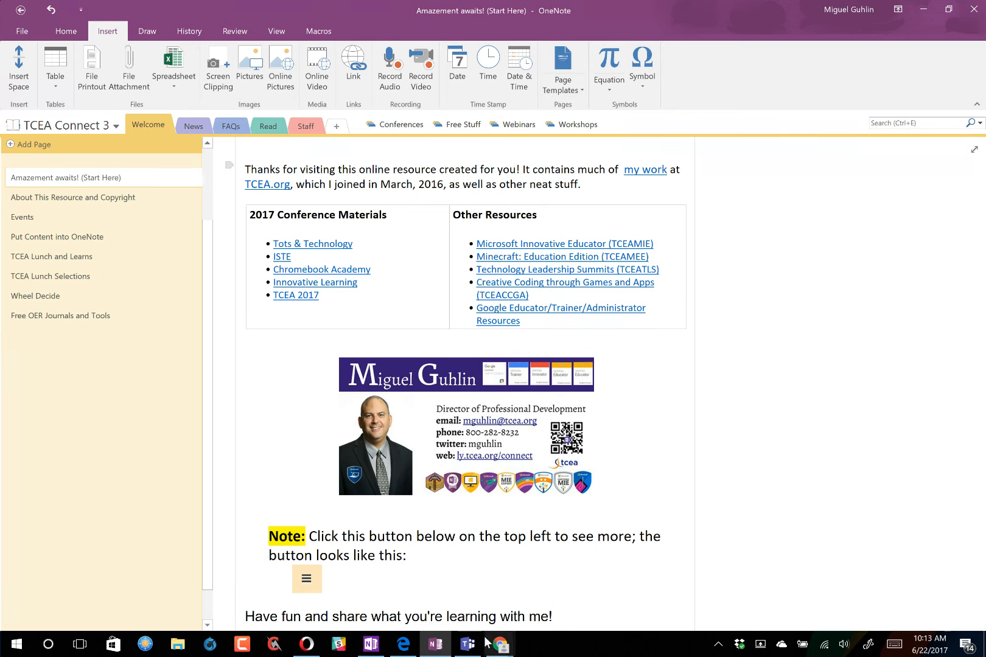
- Open the Writing Workshop team's Class Notebook in Teams in desktop OneNote and list its notebooks
mouse_move(464, 650)
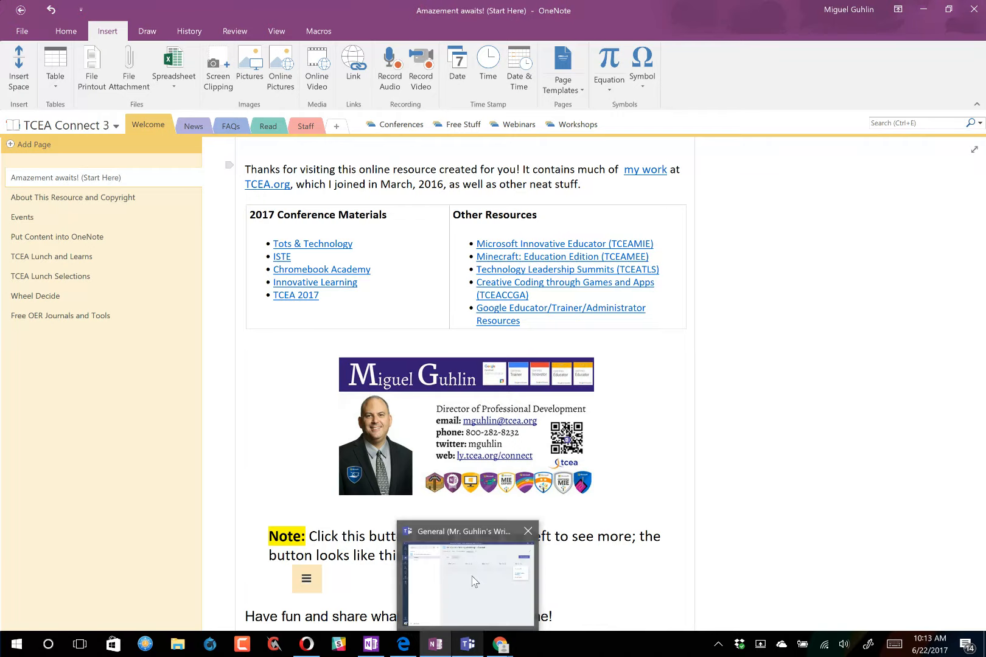
click(467, 618)
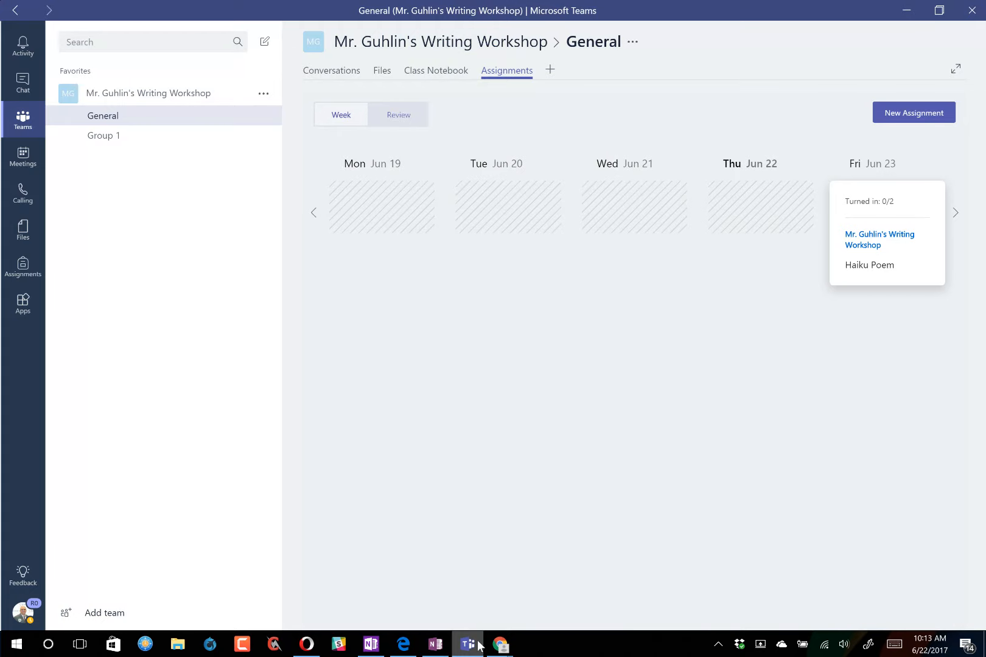
click(446, 72)
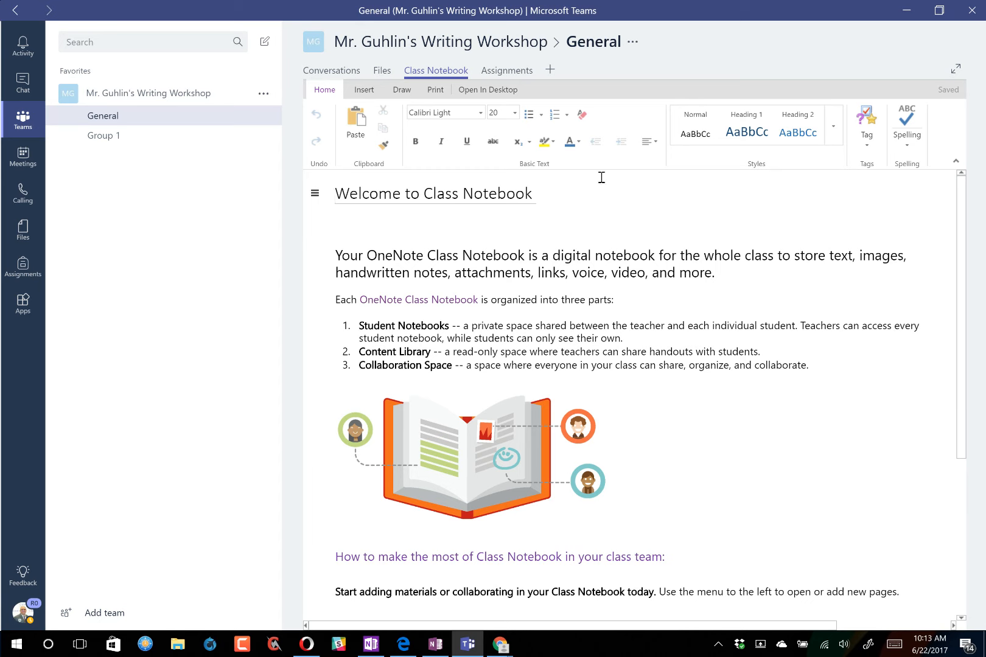
click(479, 96)
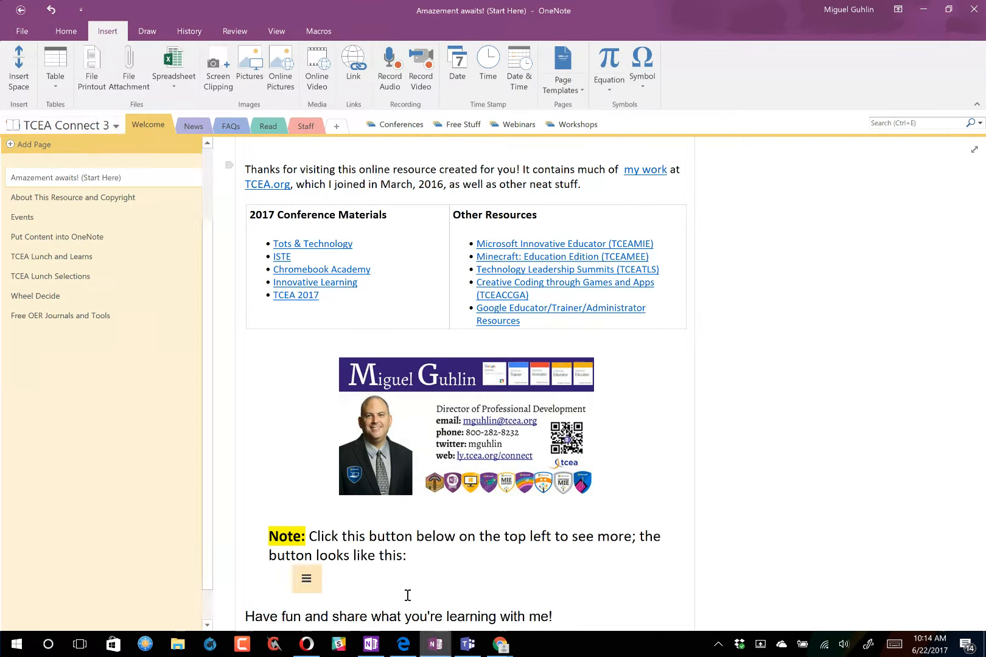
click(116, 126)
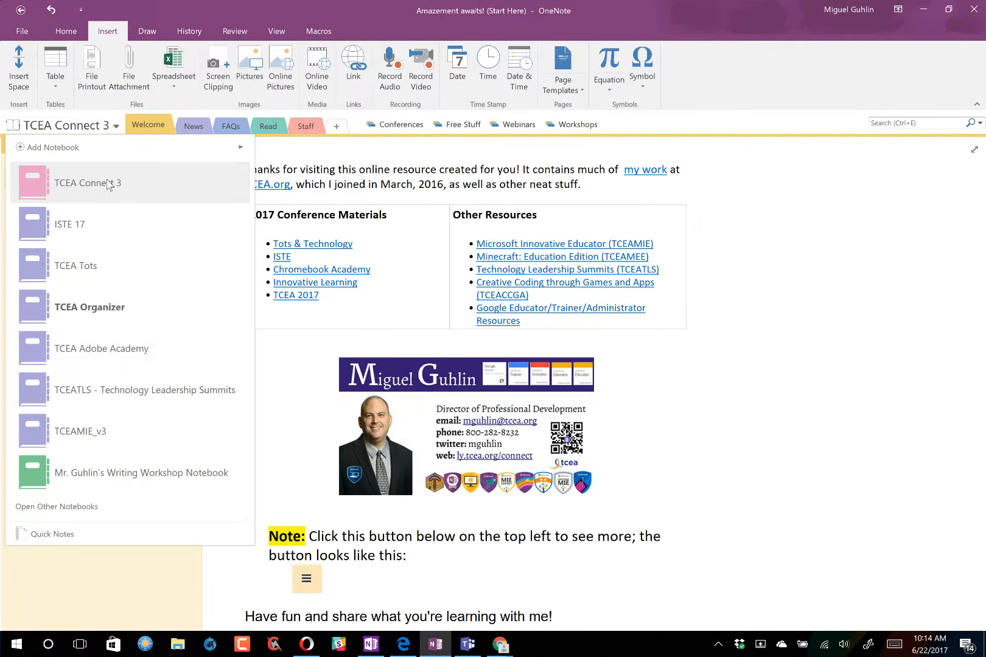
- Open the Writing Workshop notebook's Welcome to Class Notebook page, then minimize OneNote
click(137, 470)
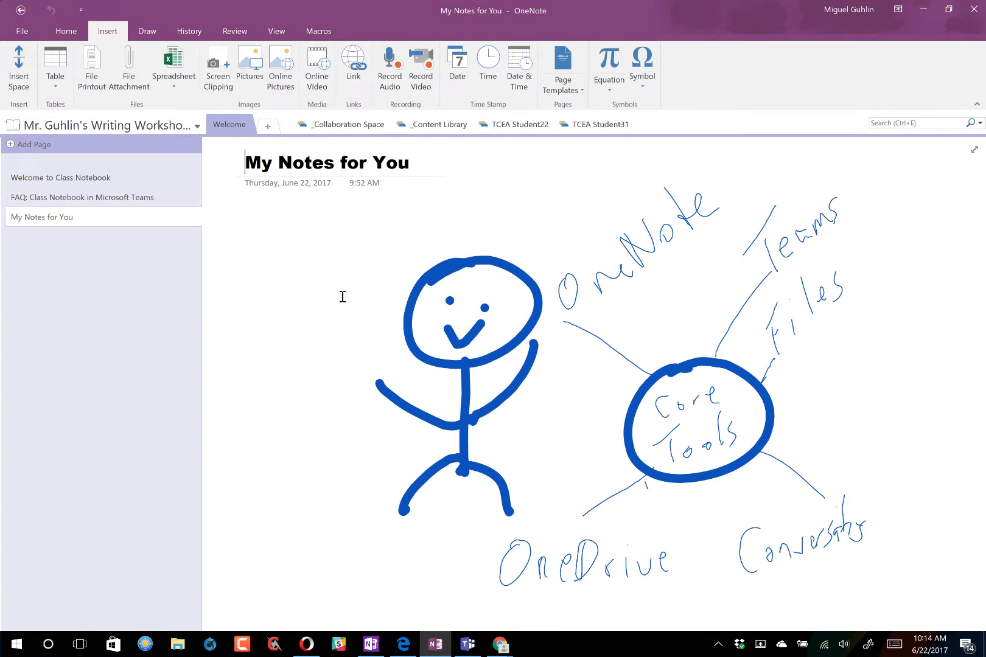
click(107, 176)
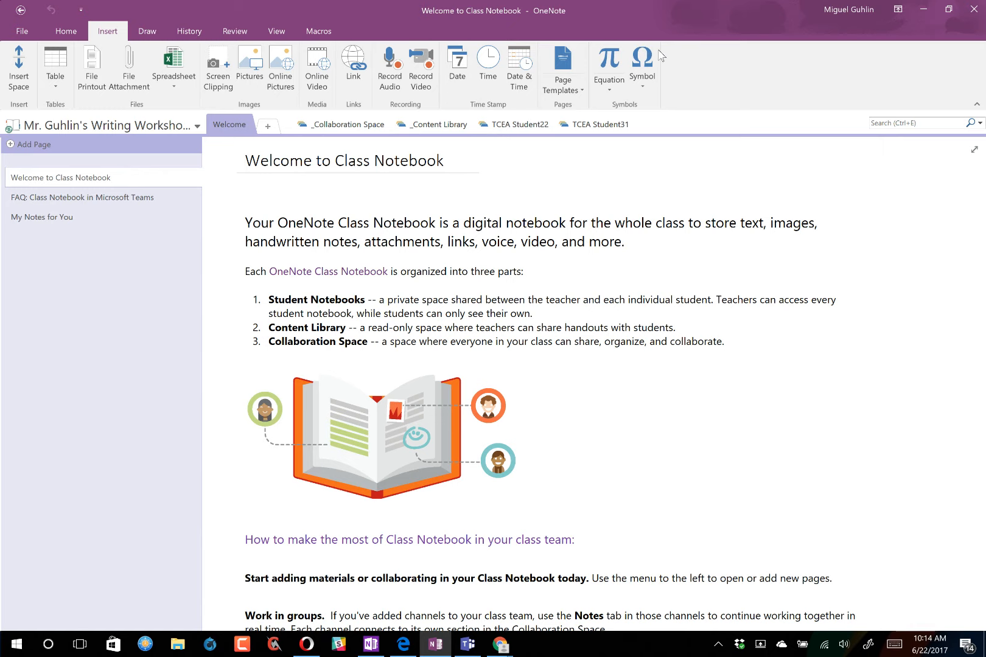
click(921, 13)
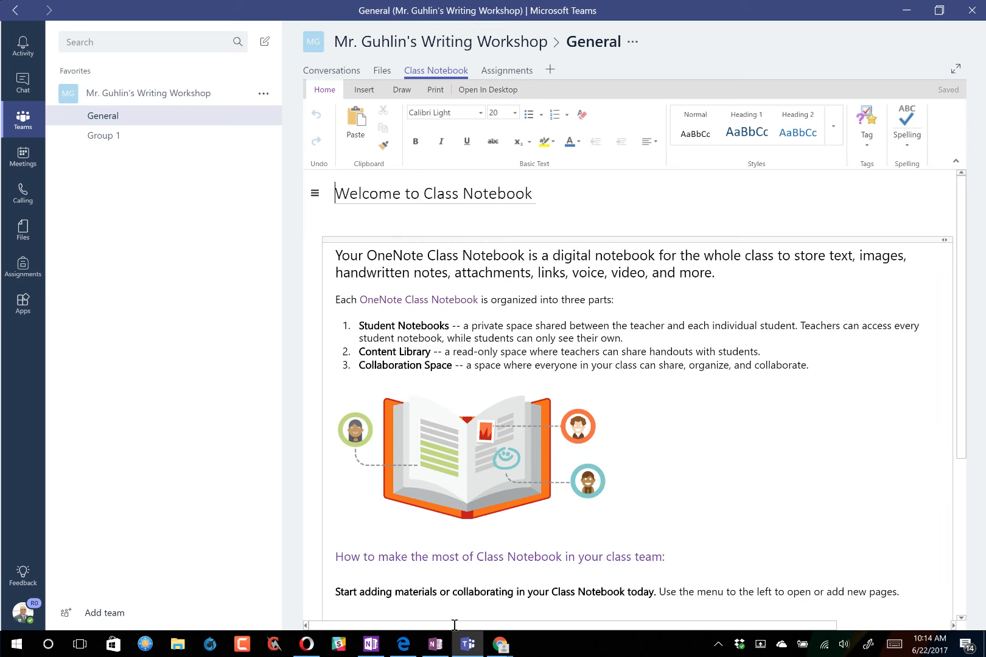
- Minimize Teams, OneNote and the browser, then search Windows for 'default'
click(908, 13)
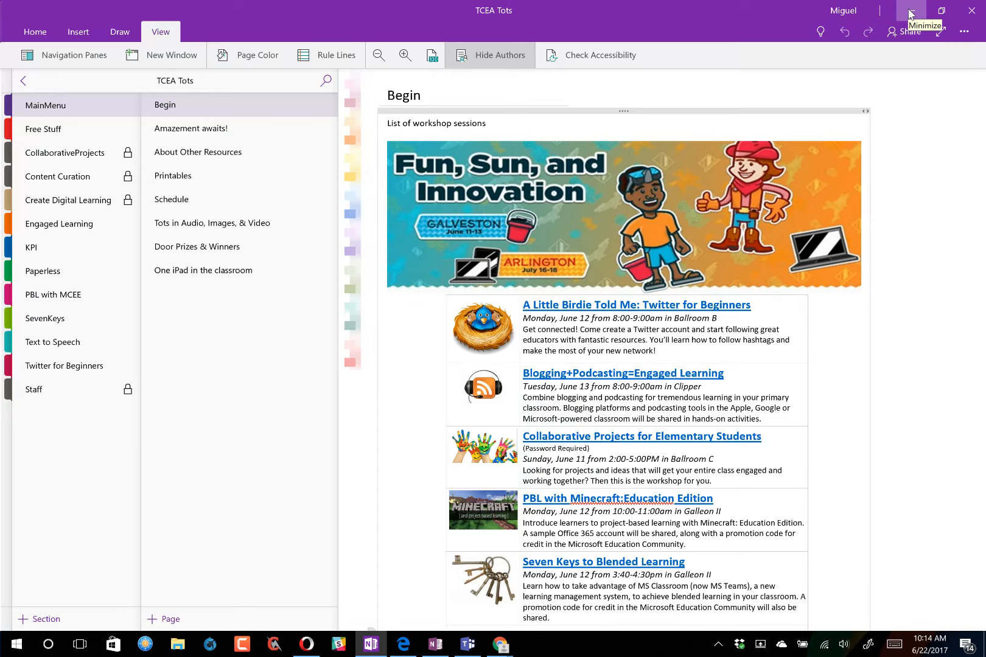
click(911, 14)
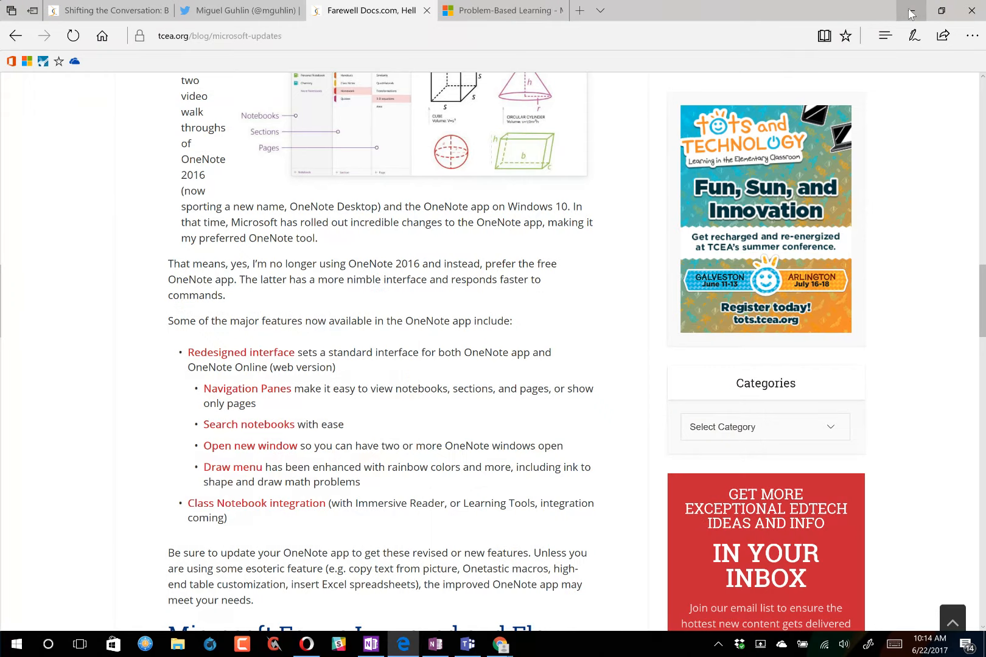
click(911, 14)
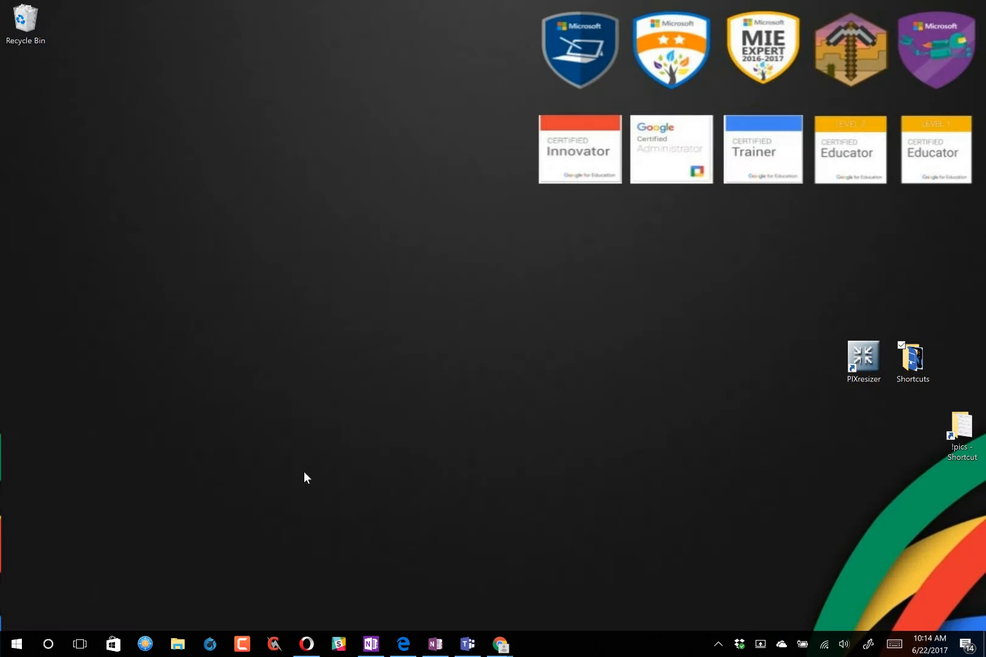
click(48, 644)
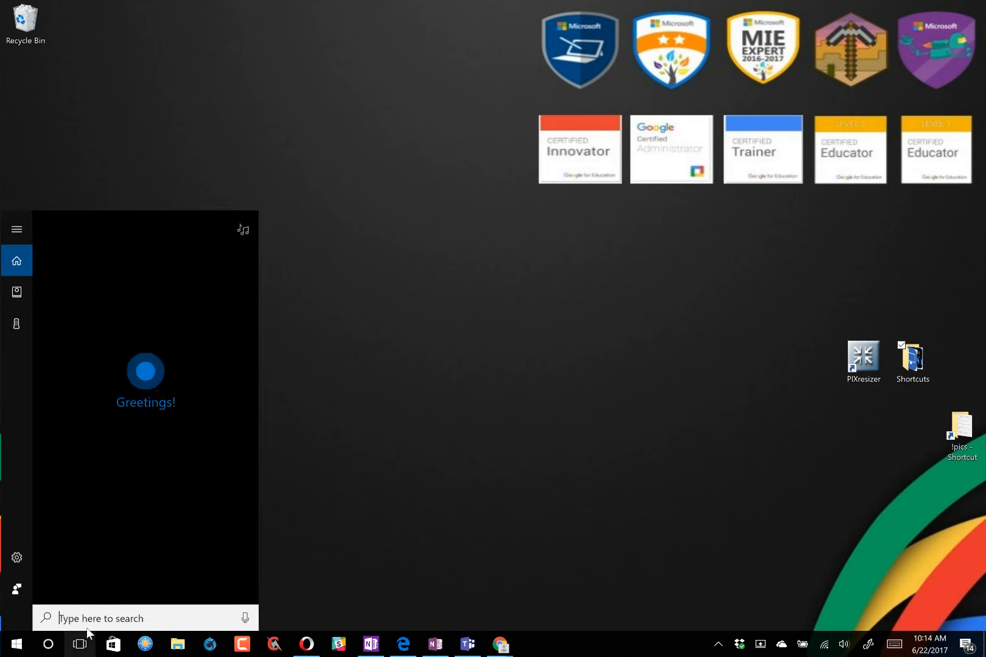
text(d)
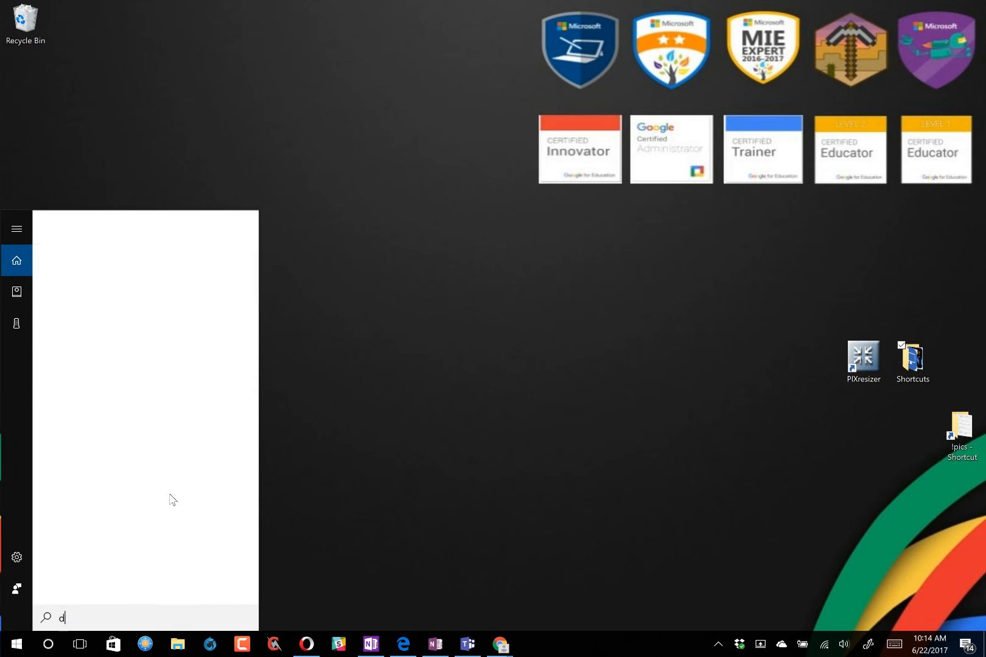
text(efault)
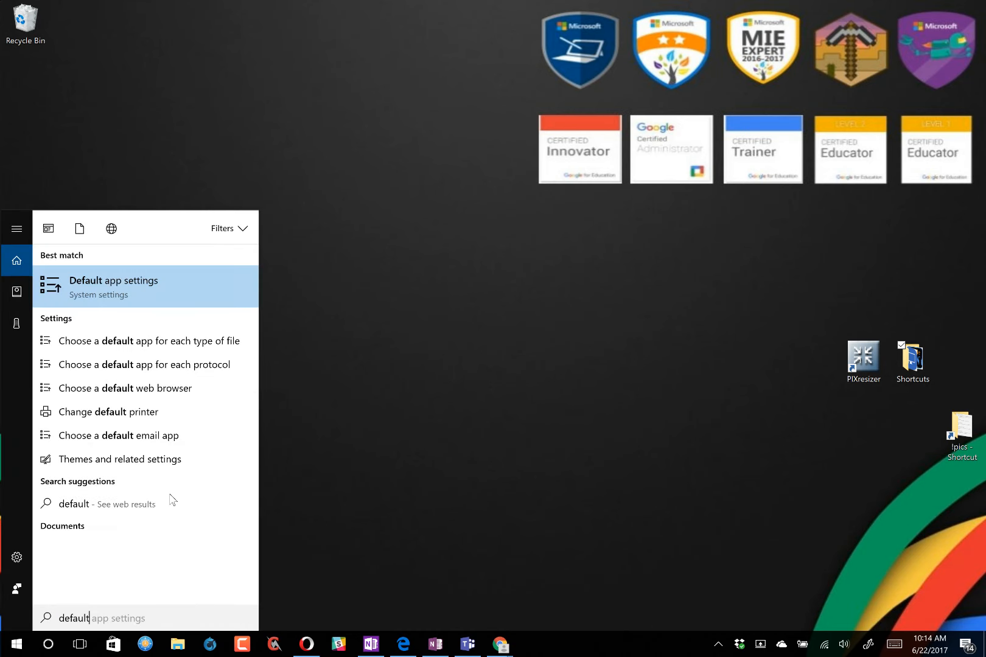
- Open Default app settings and go to 'Choose default apps by protocol'
click(101, 286)
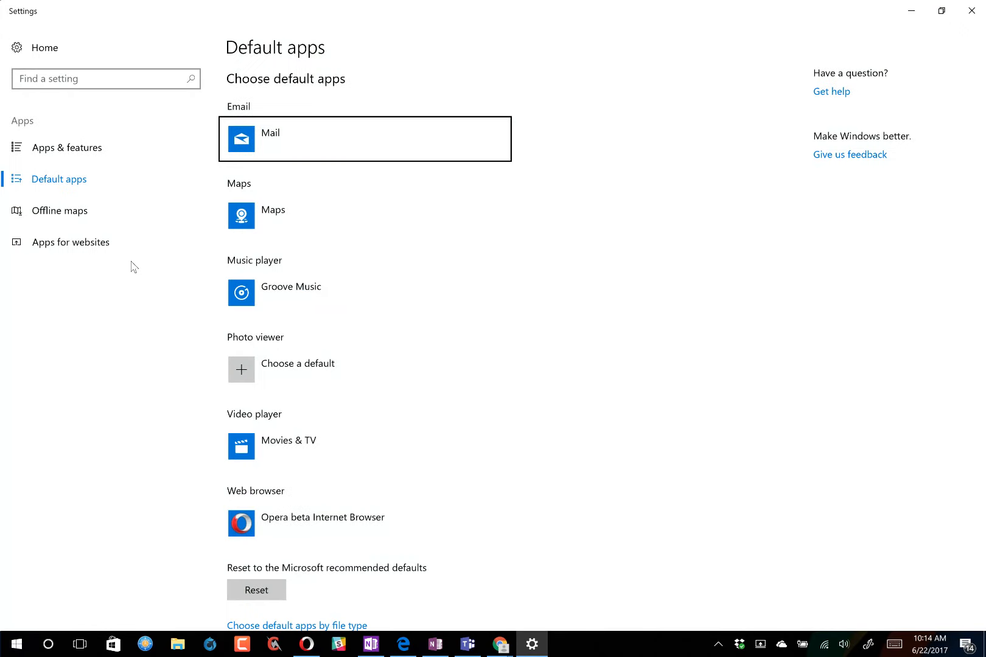
scroll(390, 408, down, 2)
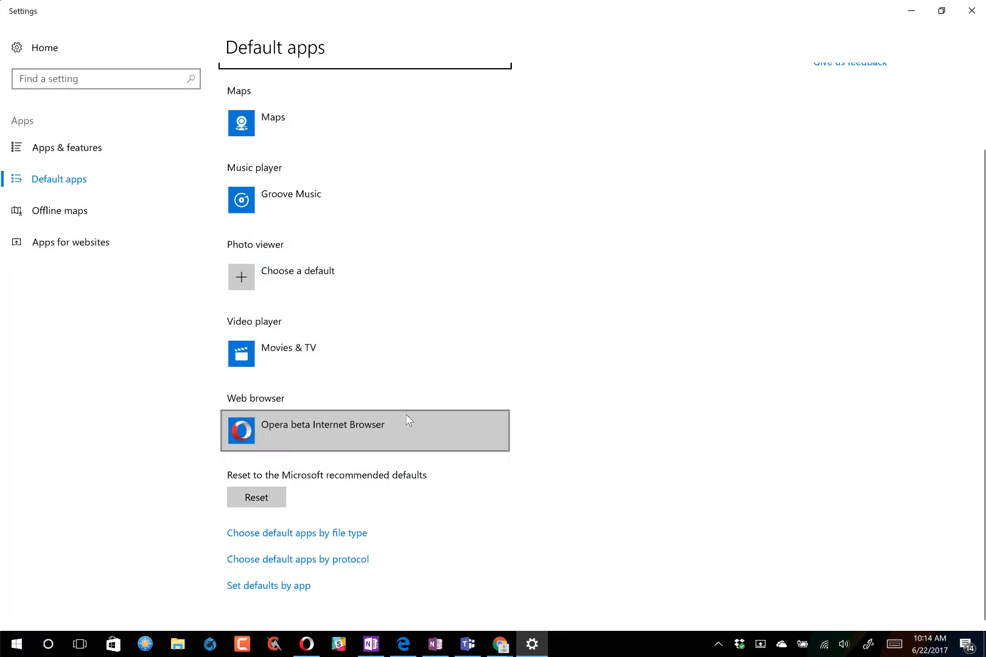
click(295, 566)
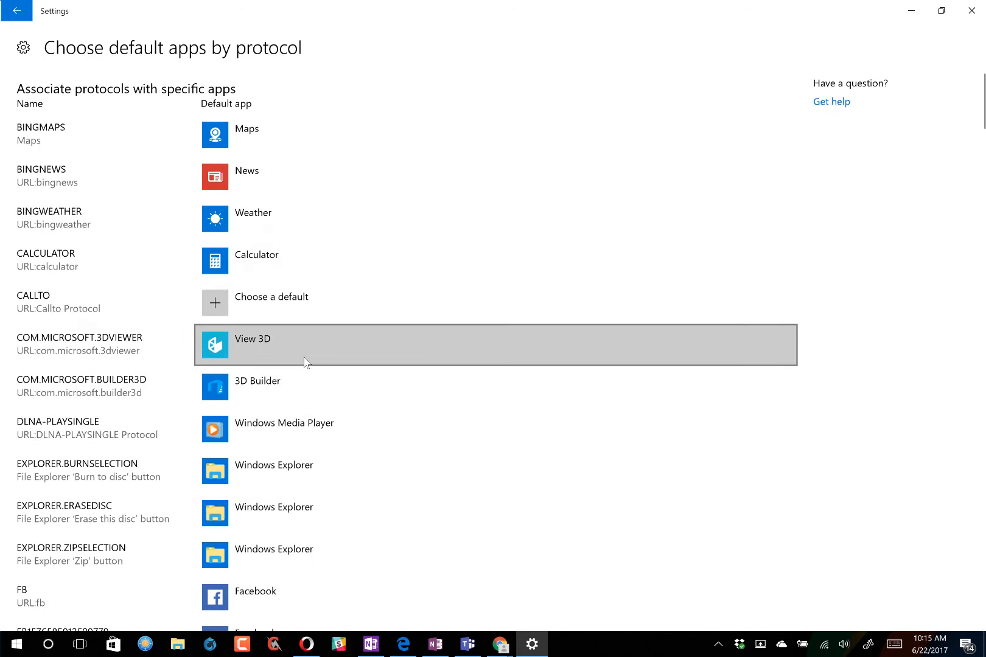
- Scroll the protocol list down until the ONENOTE and ONENOTE-CMD entries are visible
scroll(306, 362, down, 15)
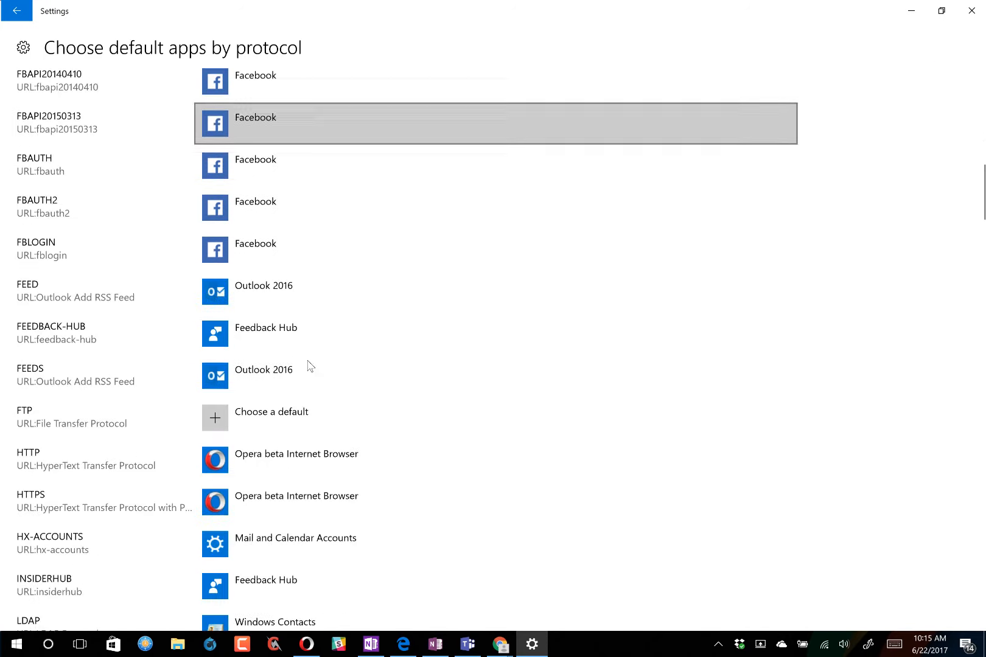
scroll(308, 366, down, 8)
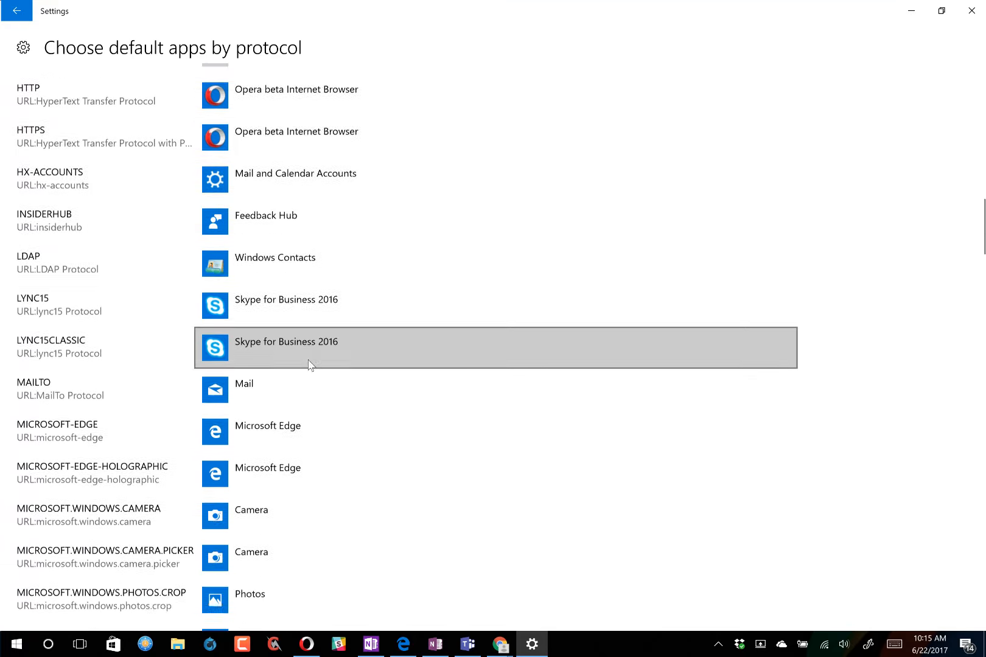
scroll(308, 364, down, 10)
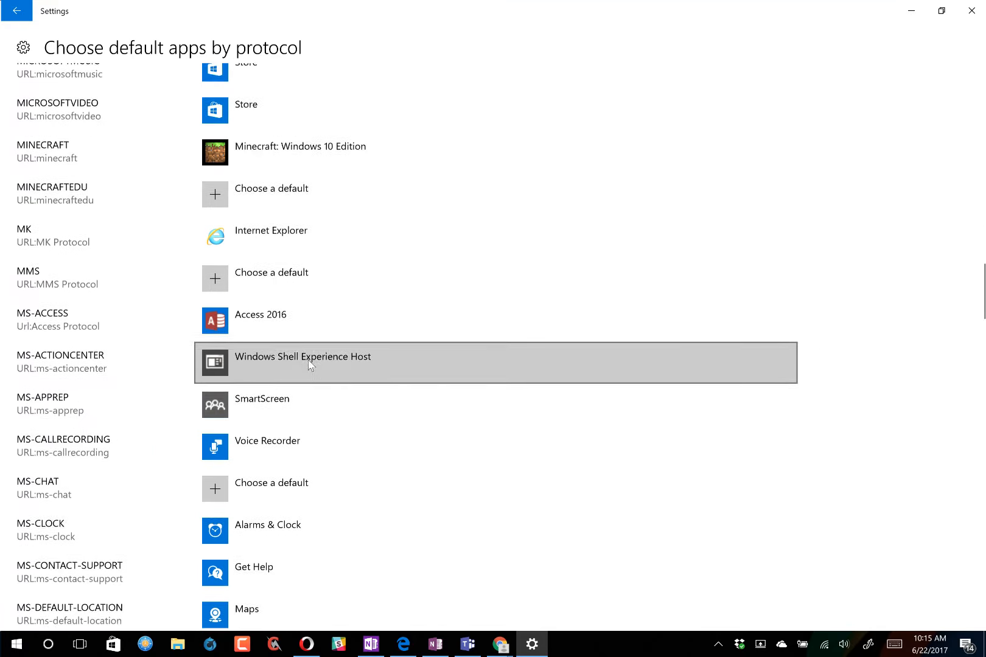
scroll(308, 359, down, 5)
scroll(308, 360, down, 5)
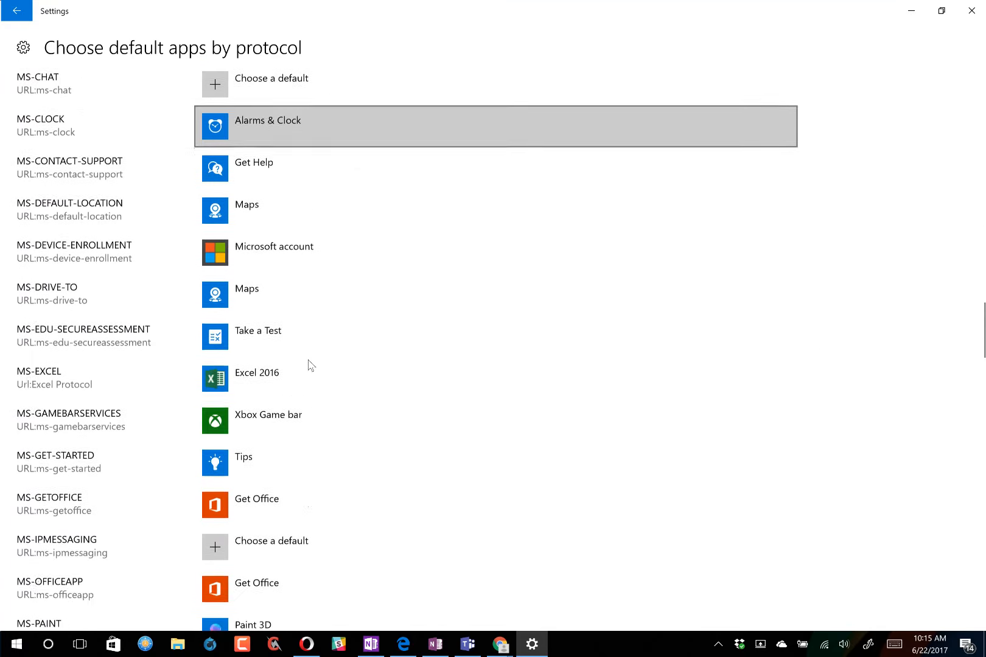
scroll(308, 365, down, 5)
scroll(308, 365, down, 4)
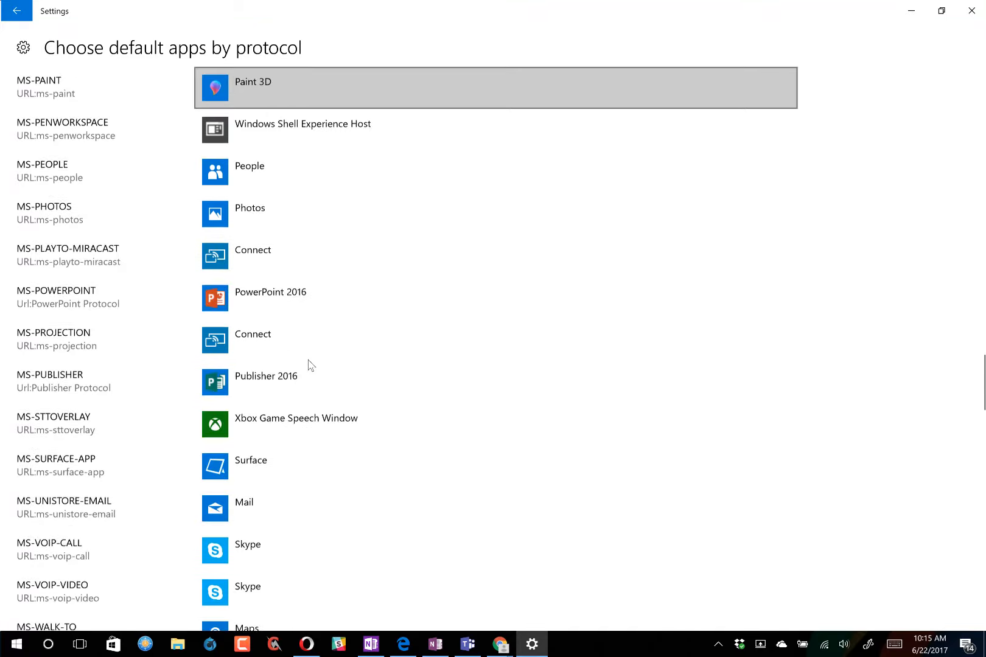
scroll(308, 364, down, 8)
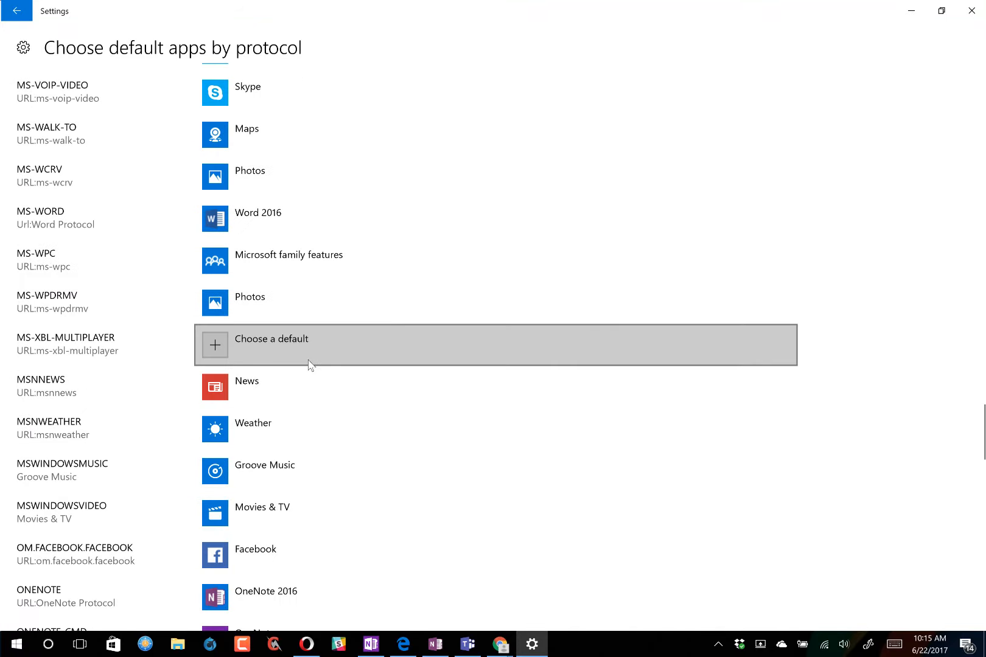
scroll(308, 364, down, 4)
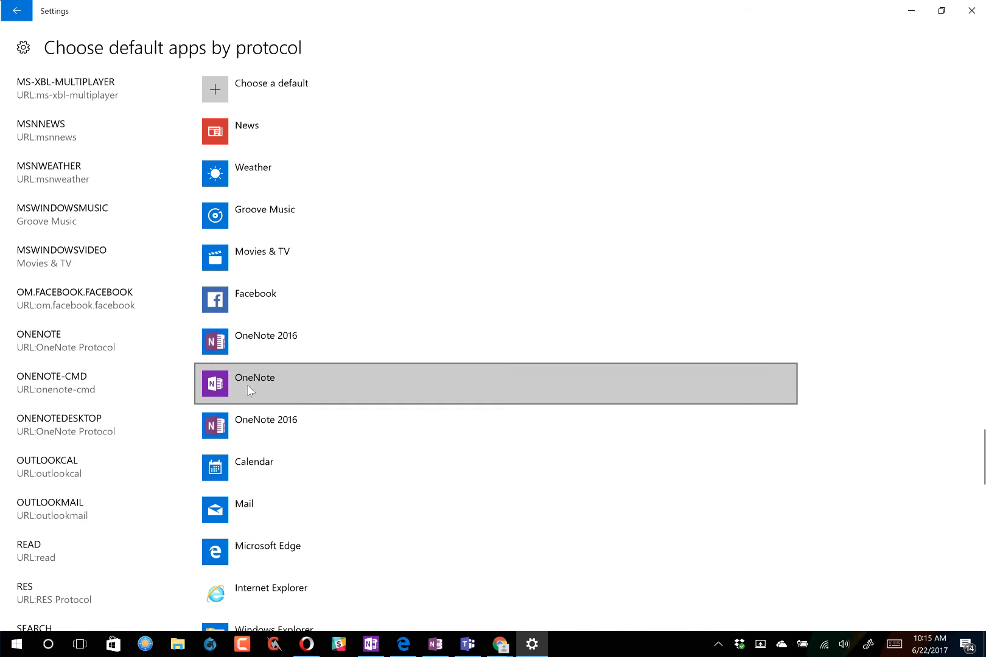
- Make OneNote the ONENOTE protocol's default app, leave ONENOTEDESKTOP unchanged, and close Settings
click(279, 338)
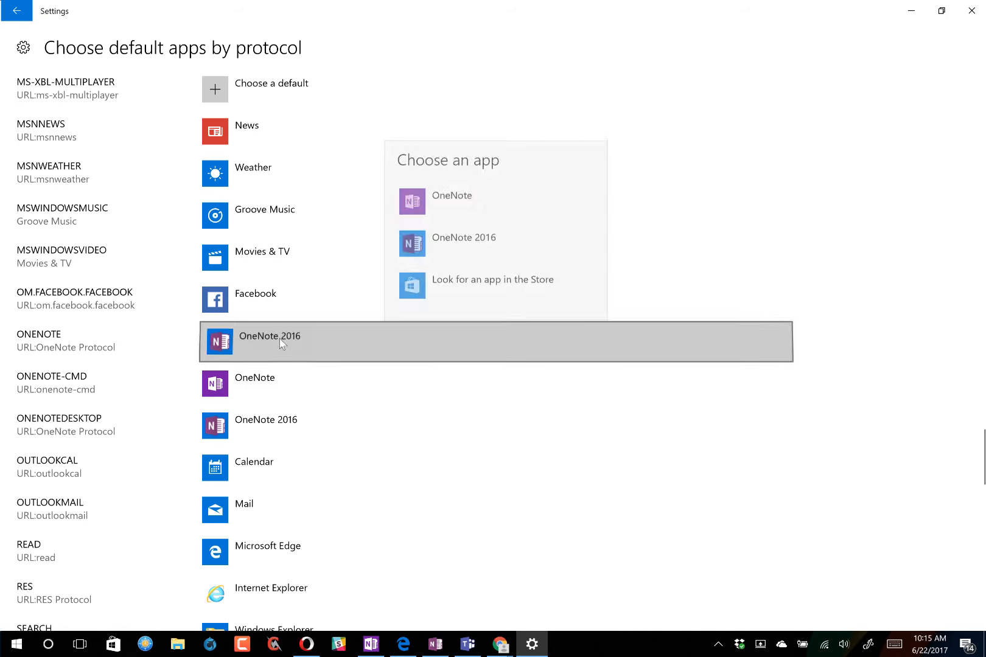
click(431, 203)
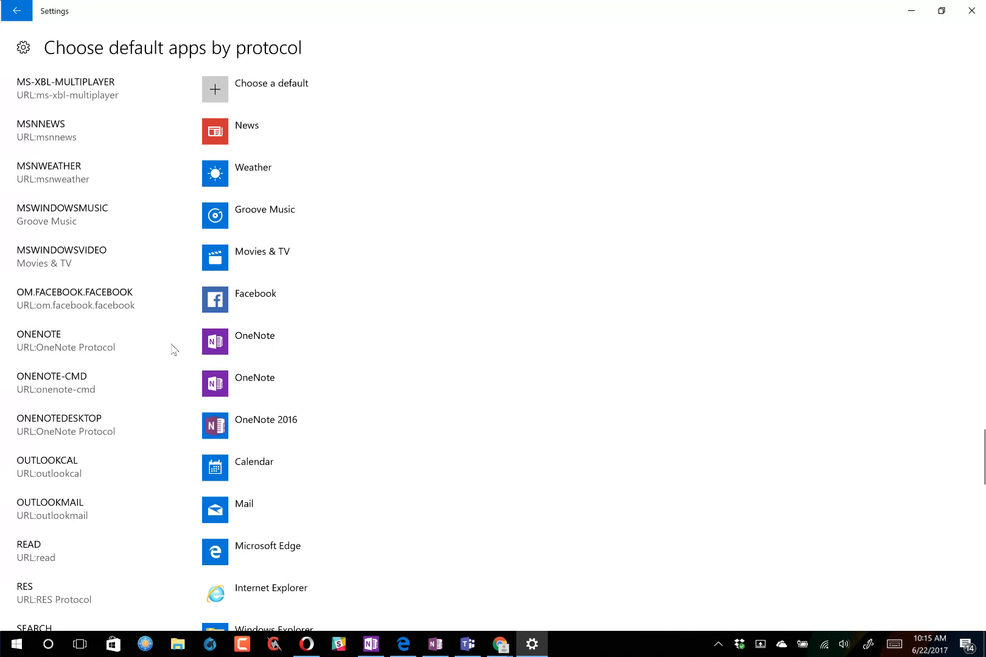
click(237, 425)
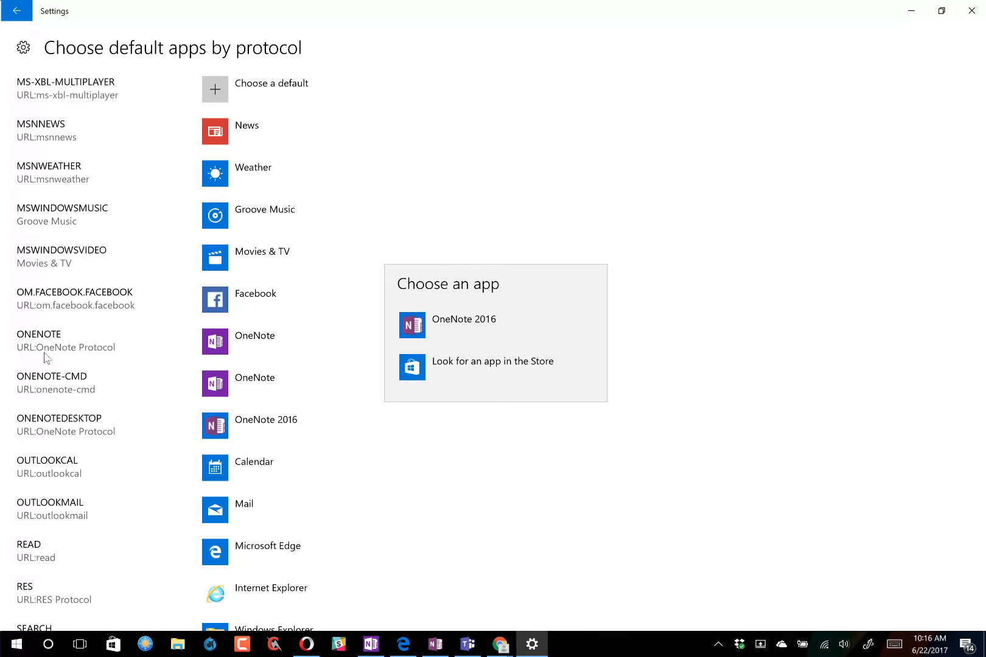
click(254, 346)
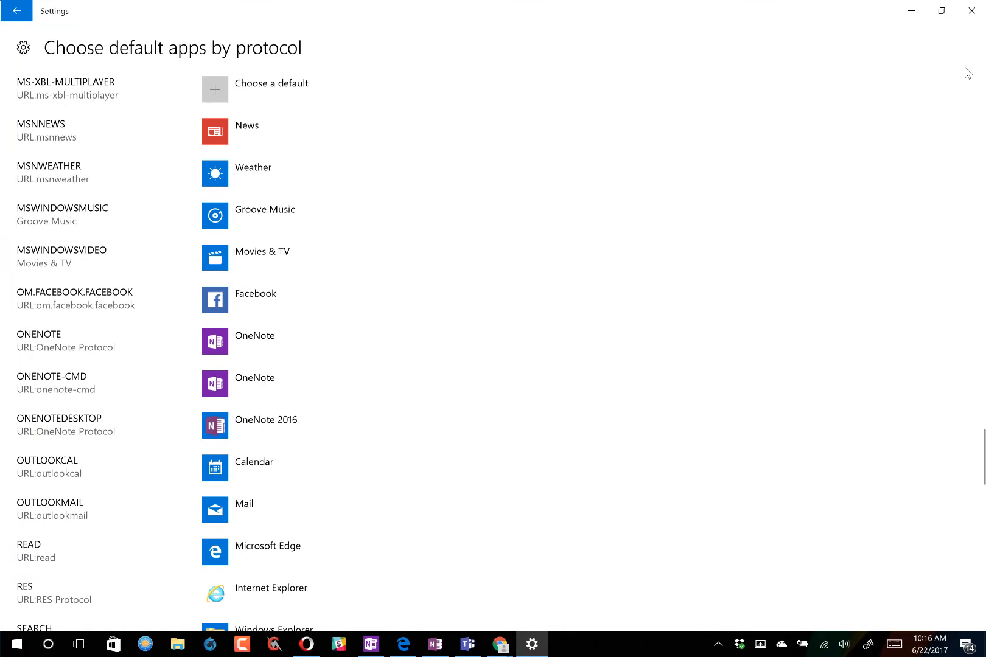
click(966, 13)
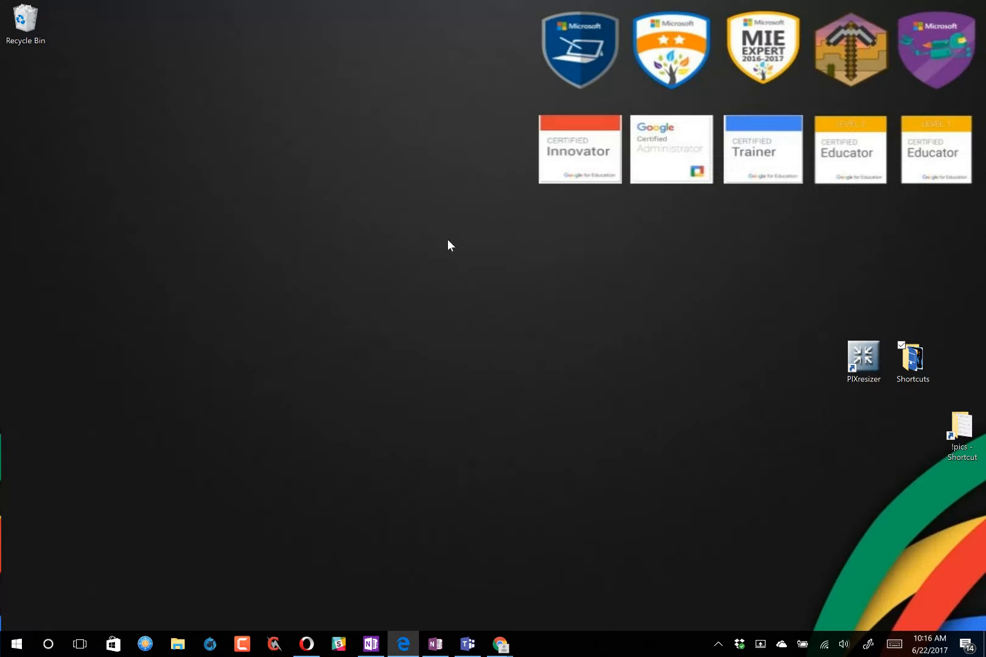
- Minimize Edge and return to Teams' Class Notebook tab after briefly opening and closing OneNote 2016
click(403, 647)
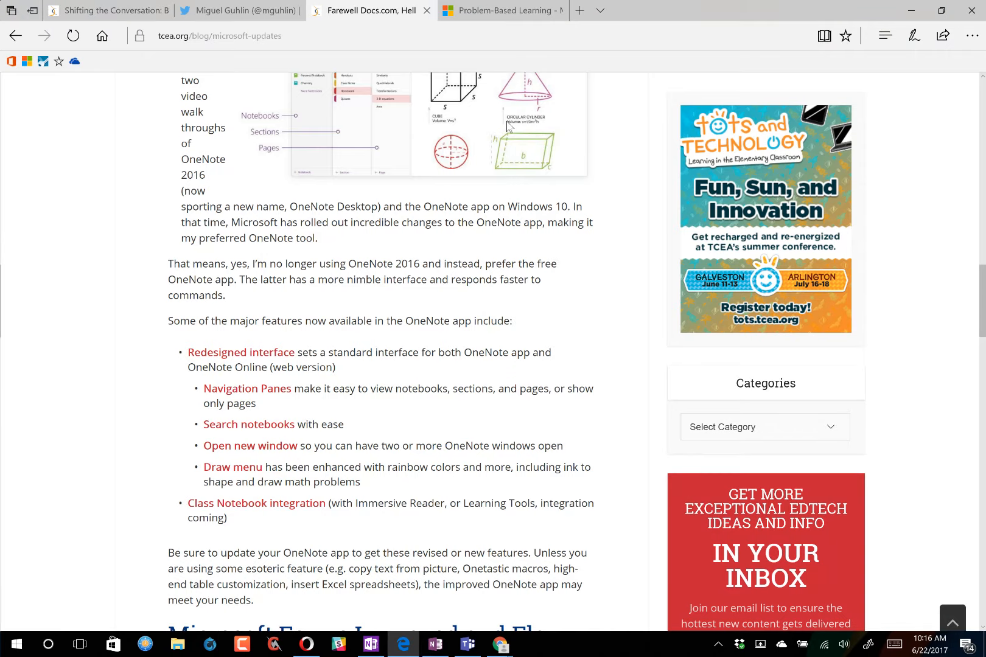
click(911, 10)
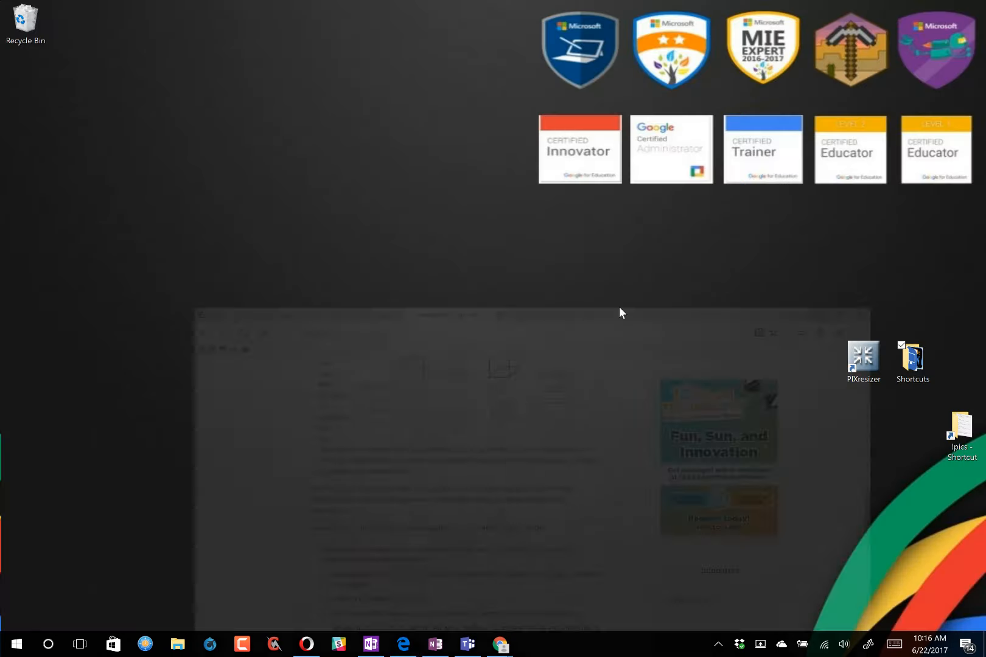
click(467, 644)
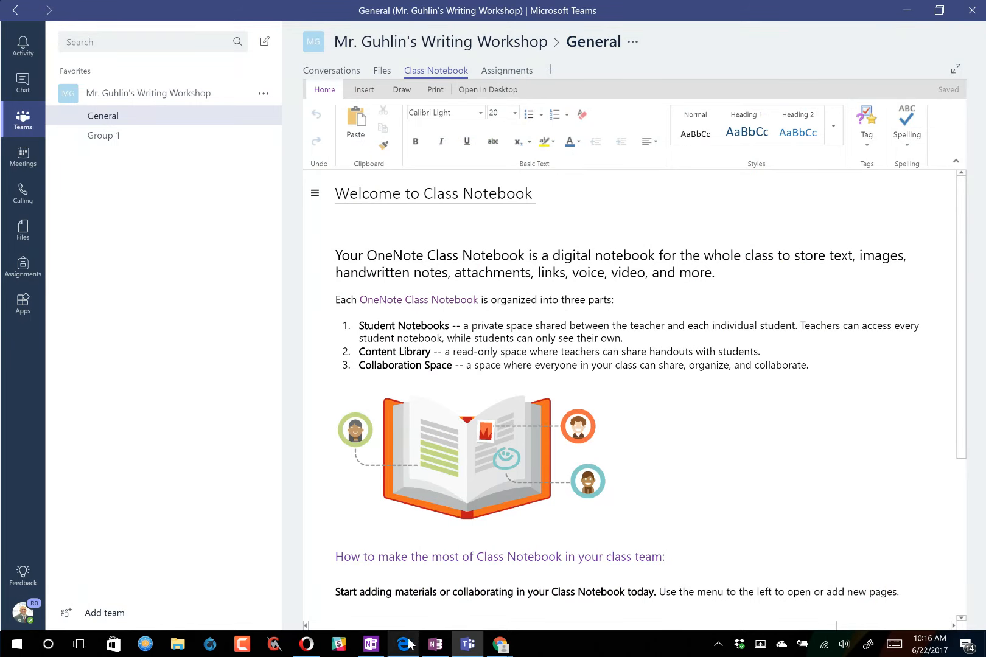
click(435, 646)
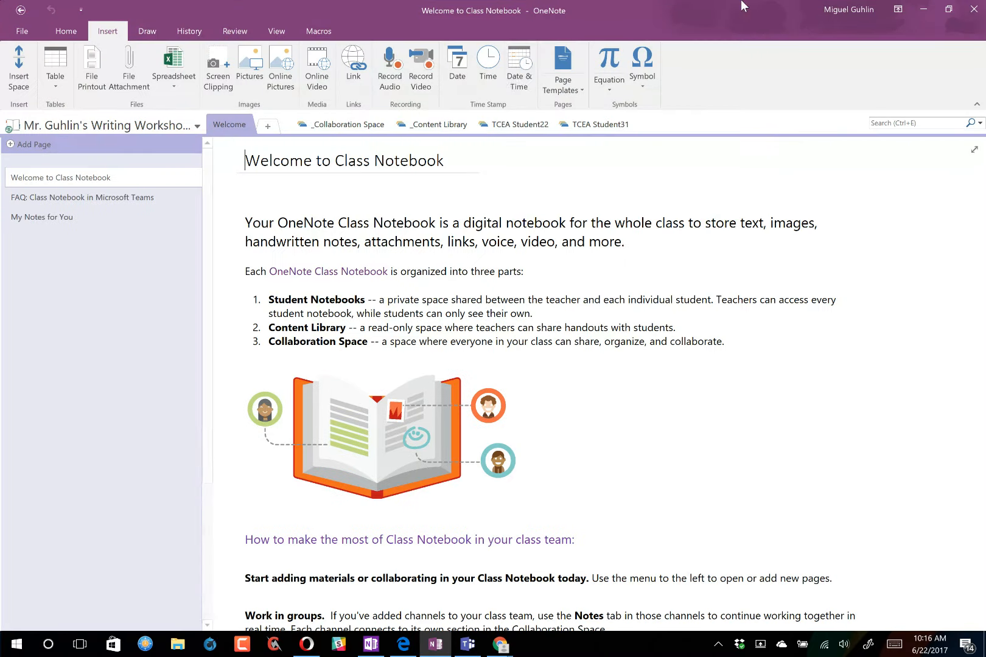
click(970, 10)
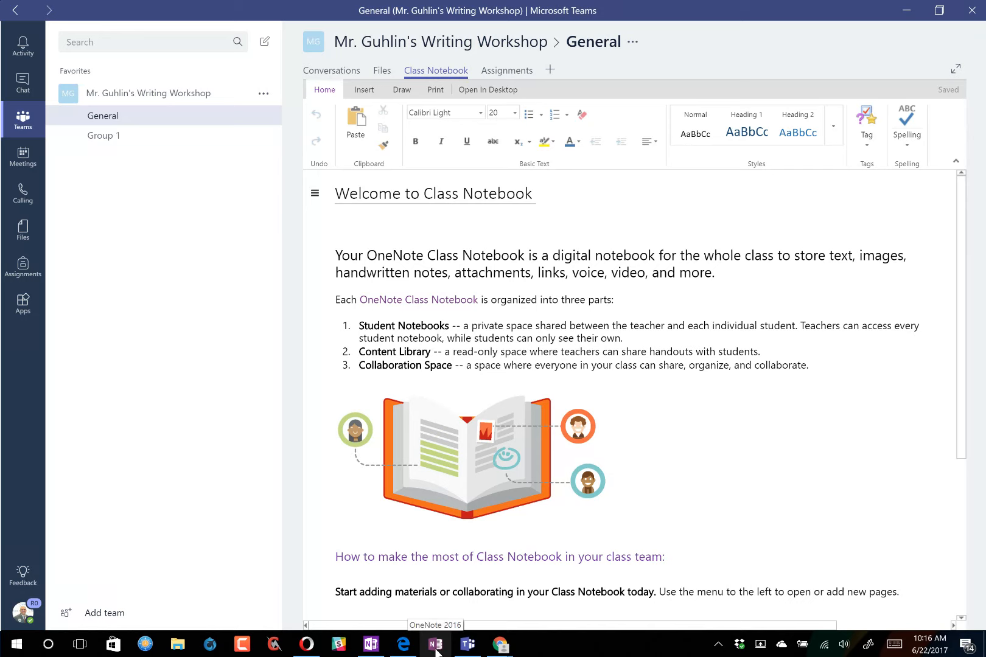
- Open the Class Notebook in the OneNote app, signing in with the work or school account's e-mail and password
click(476, 91)
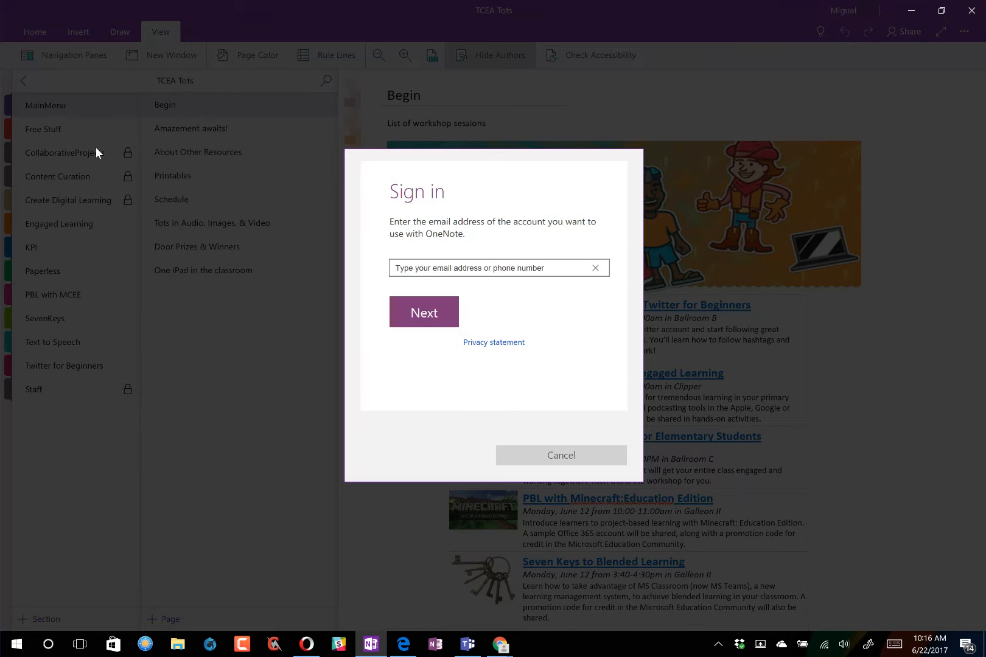
click(425, 268)
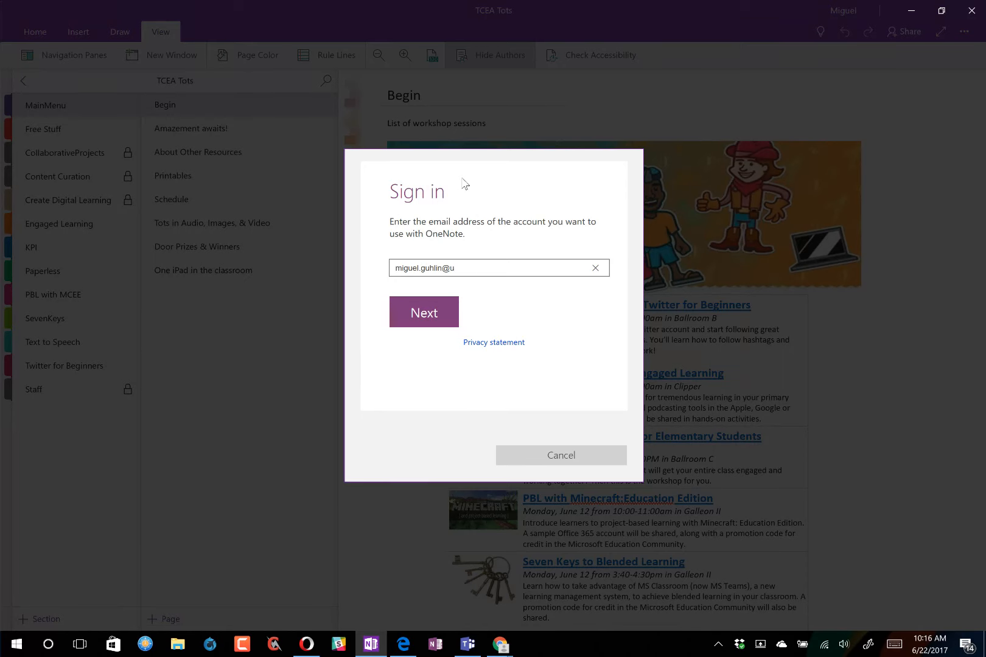
click(404, 310)
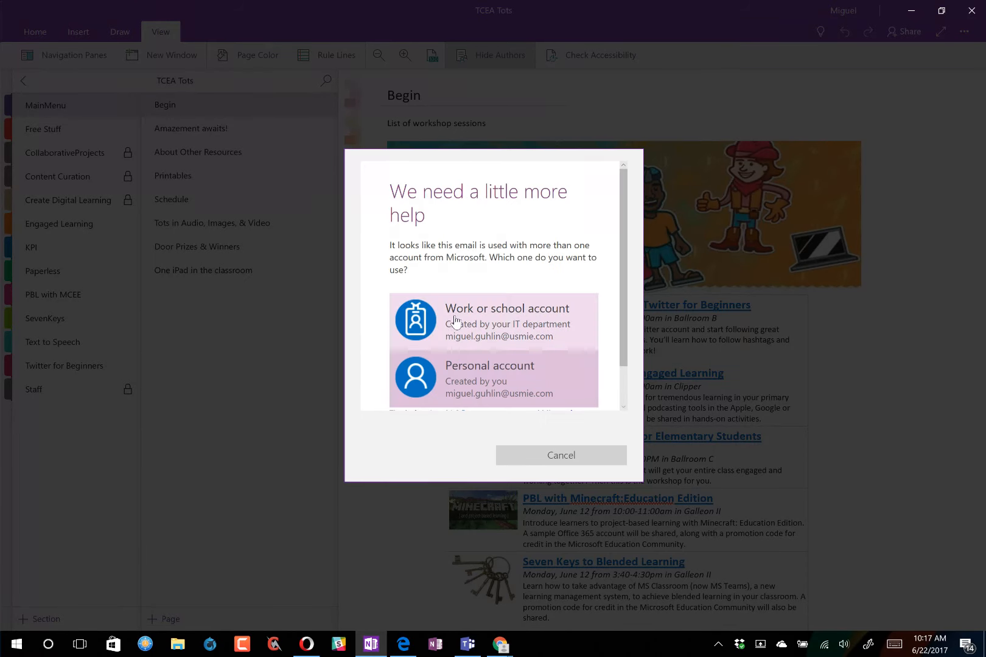
click(504, 321)
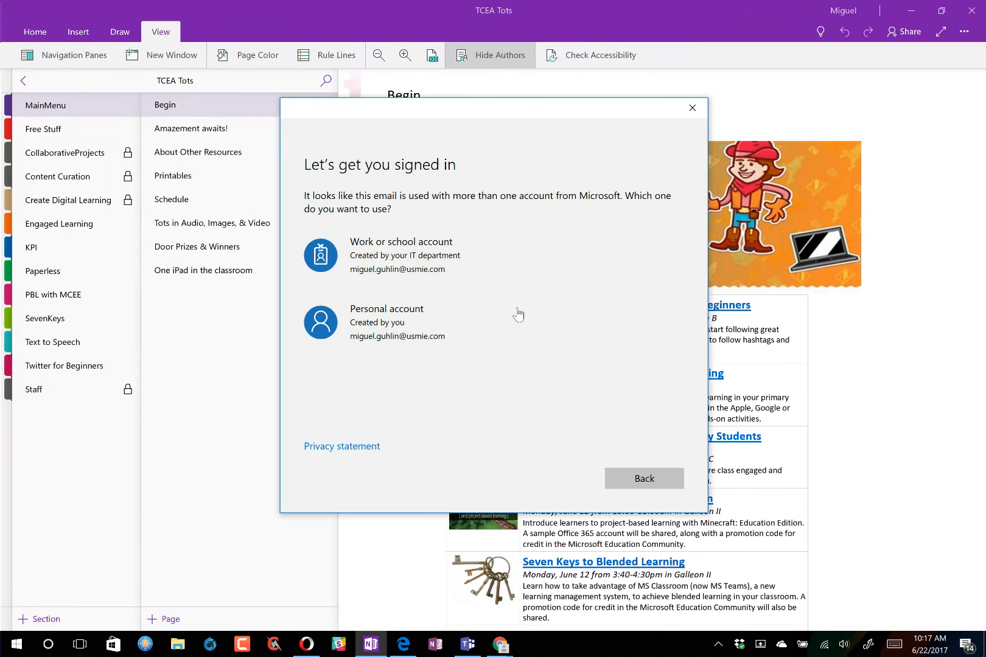
click(420, 268)
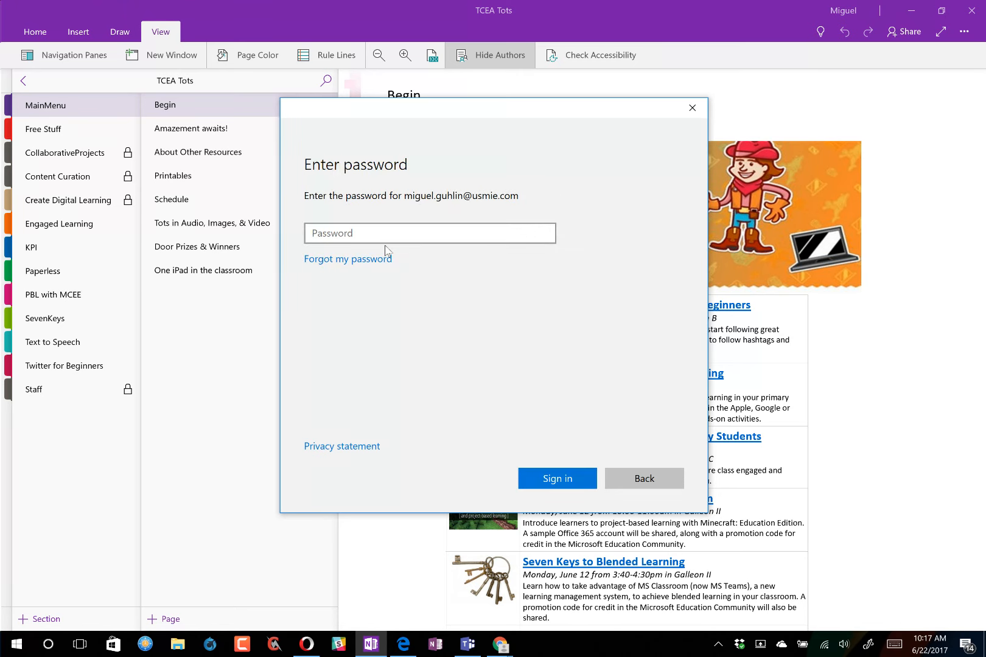
text(********)
click(556, 479)
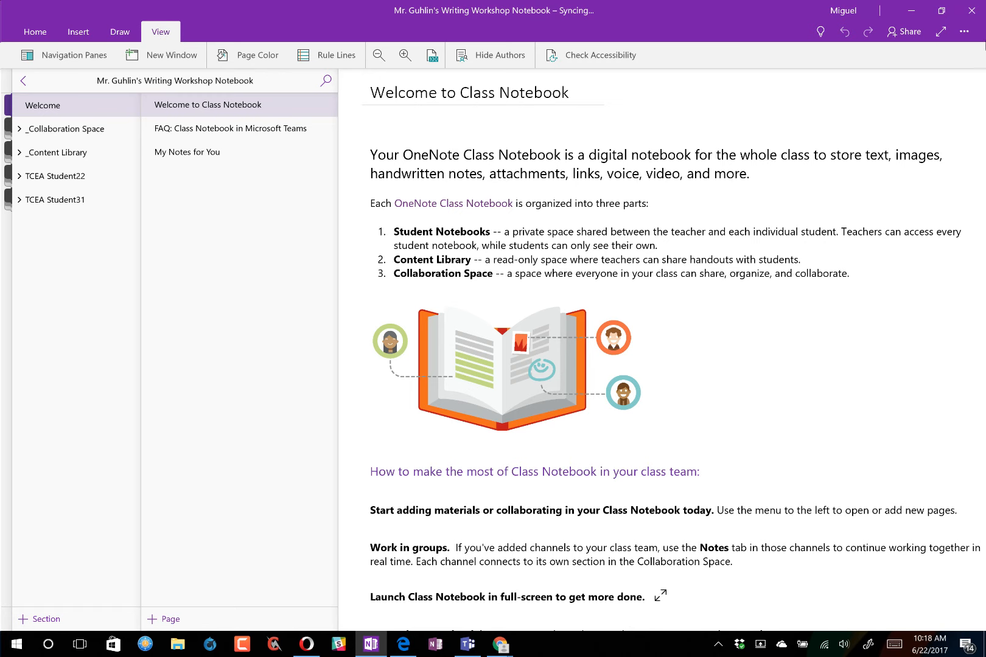
- In OneNote Settings > Options, switch Class Notebook tools and Enable Experimental Features to On
click(964, 33)
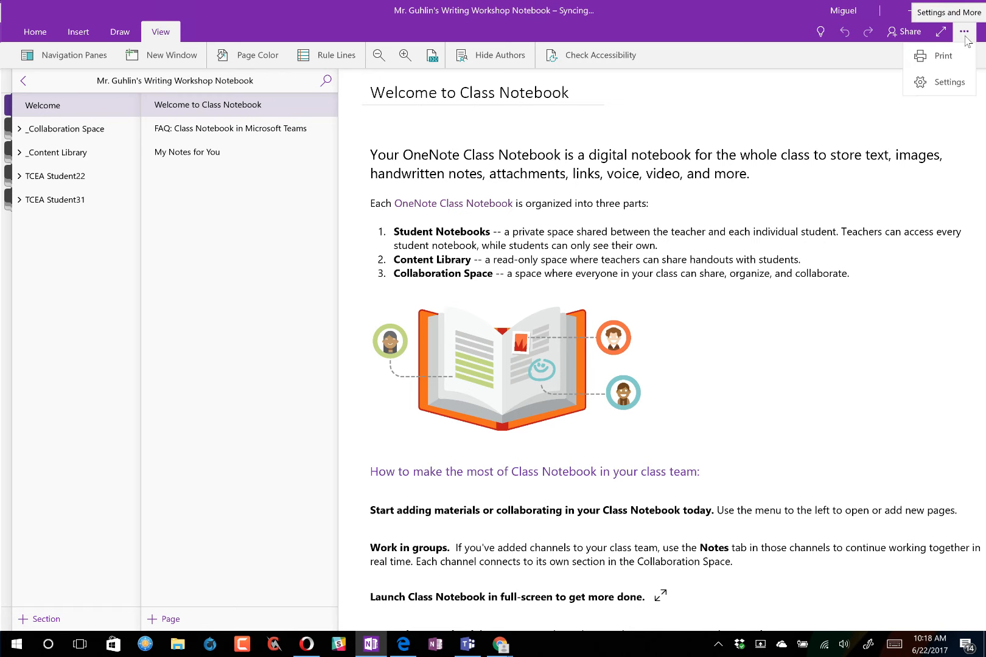
click(945, 82)
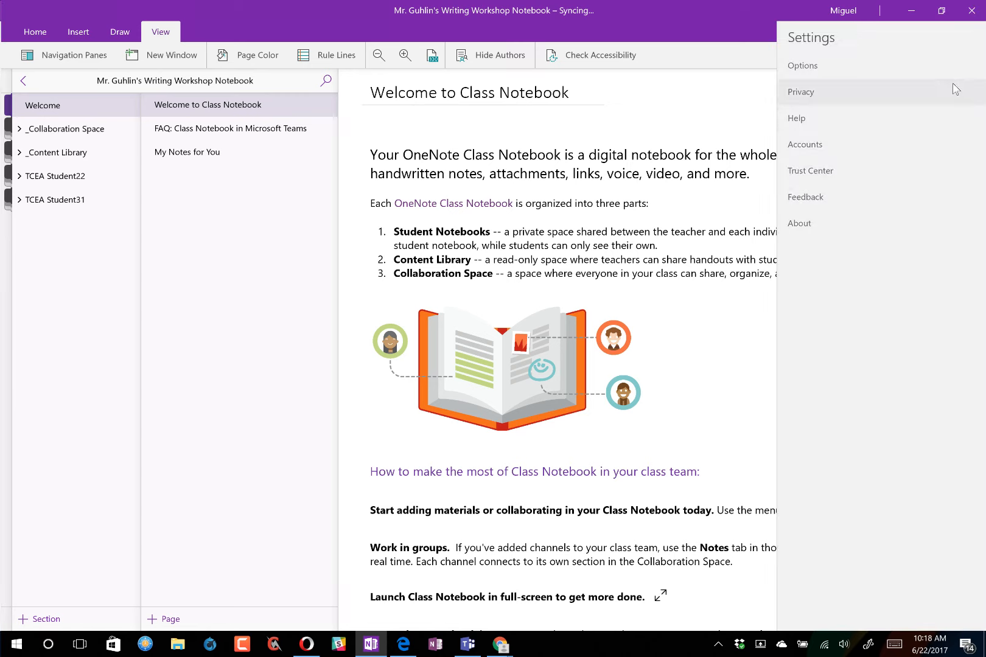
click(825, 73)
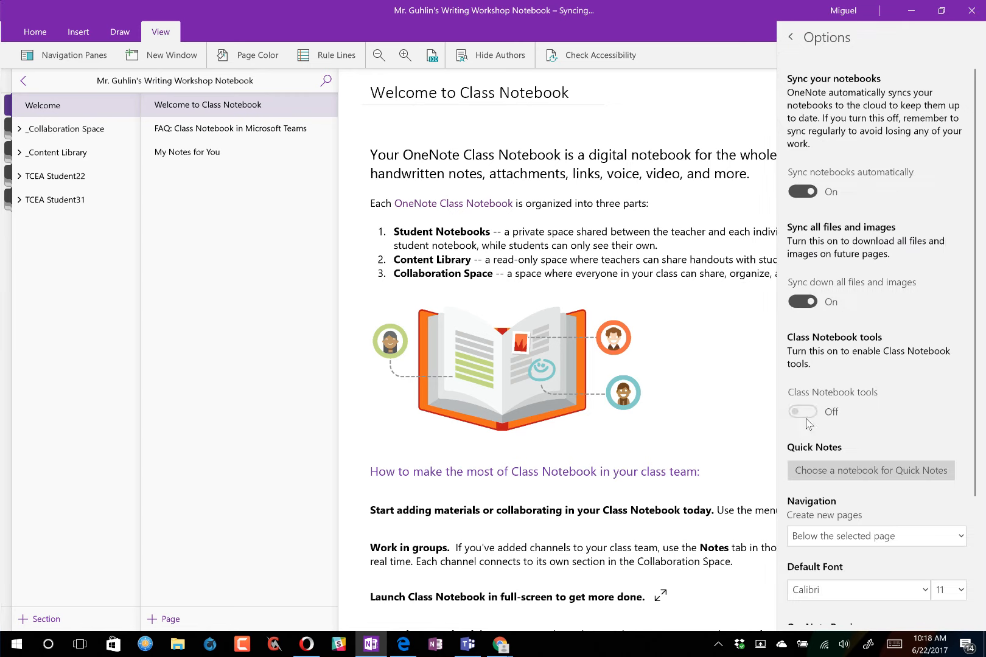
click(802, 191)
click(803, 408)
scroll(937, 330, down, 3)
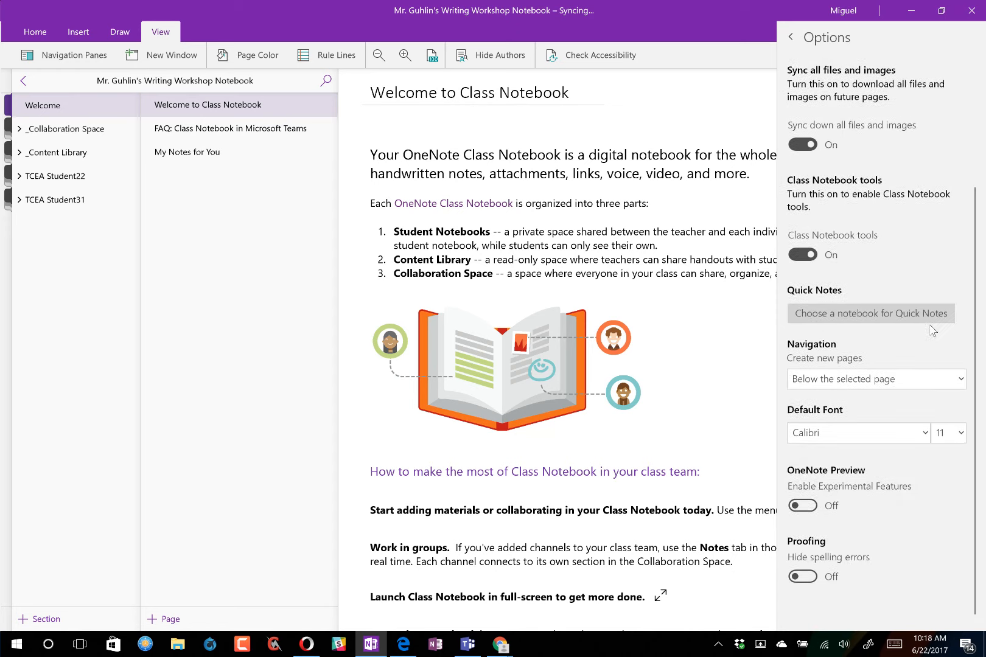
click(825, 505)
click(806, 510)
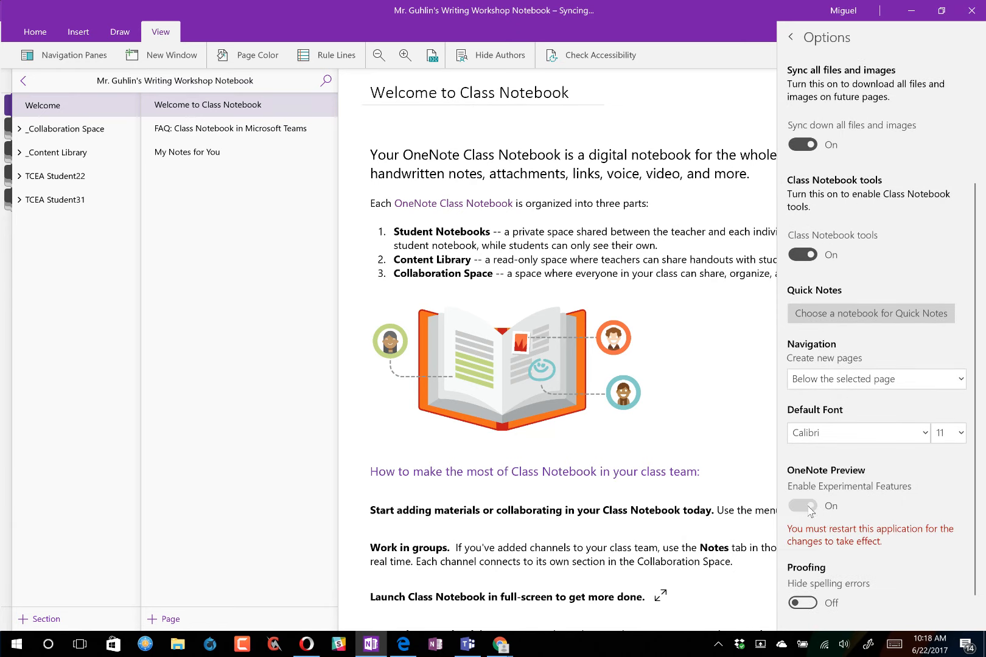
scroll(826, 519, down, 1)
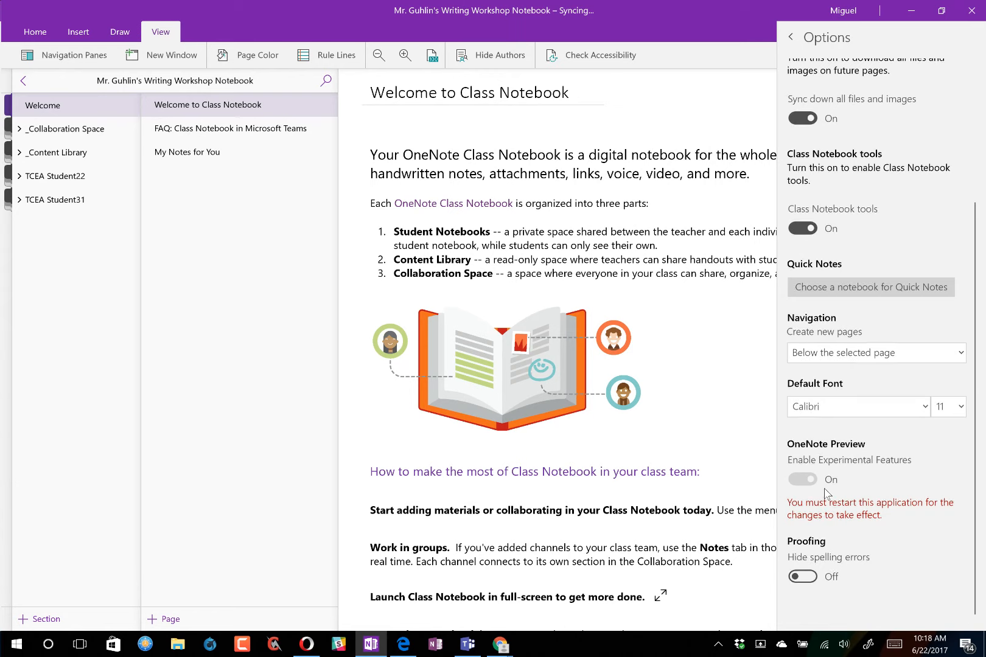
click(789, 39)
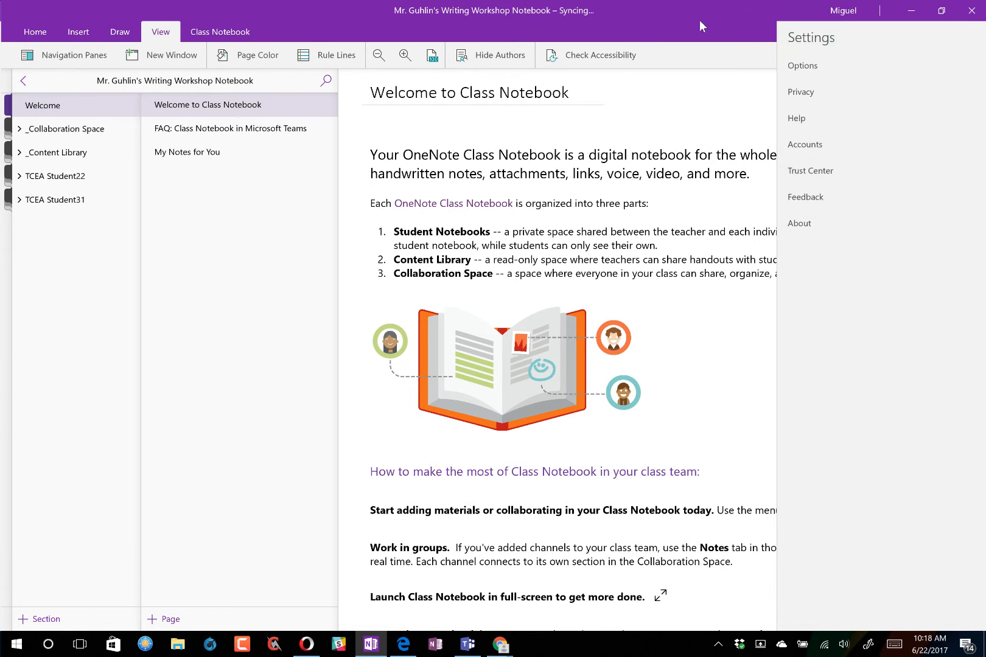
- Open the My Notes for You page in the Welcome section and bring up the page-list menu
click(219, 33)
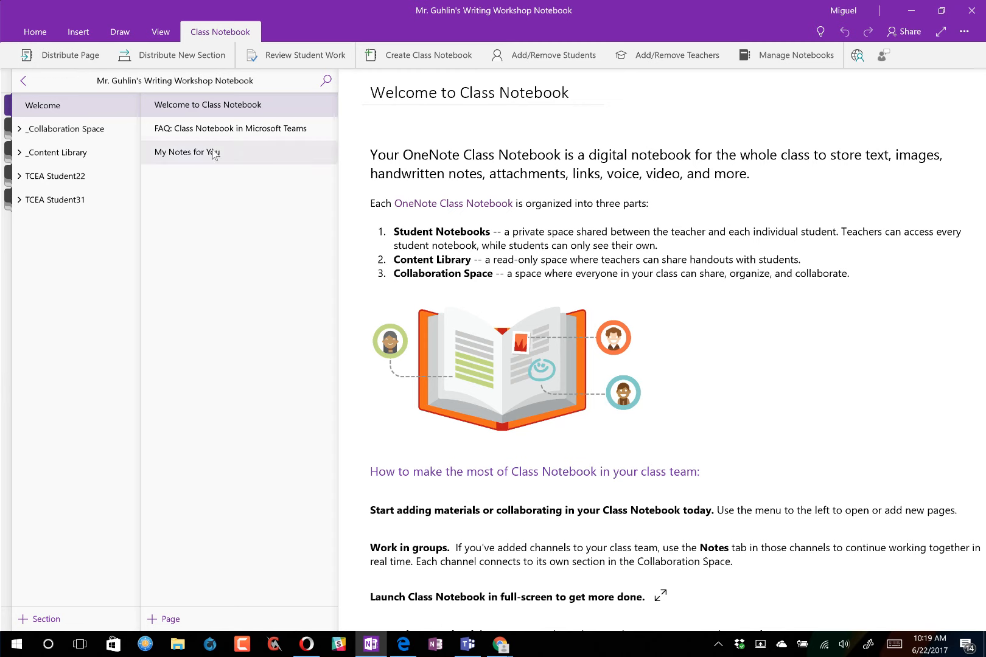
click(230, 153)
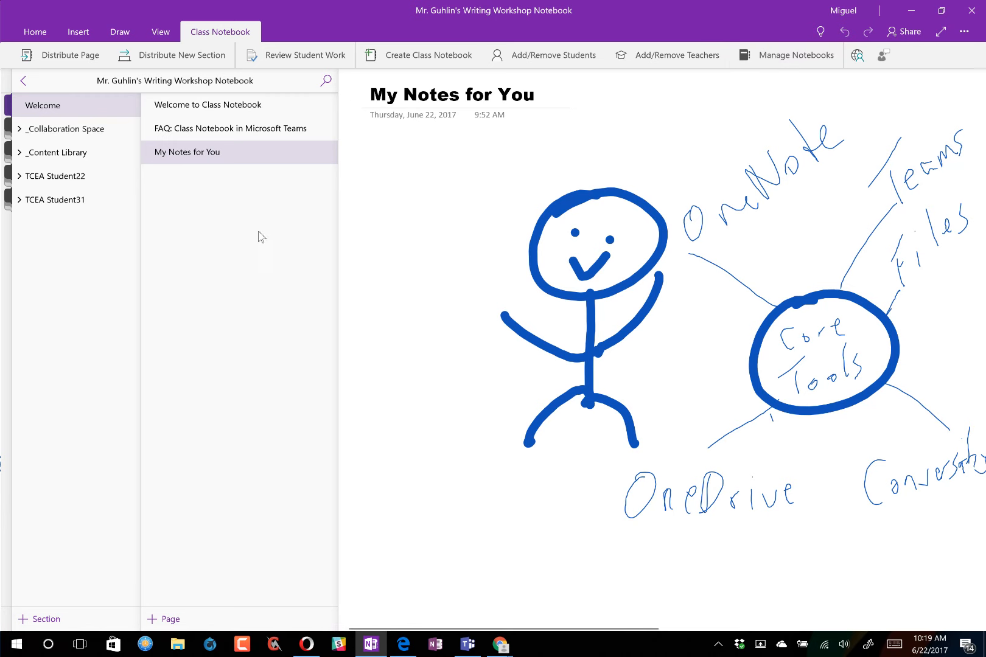
right_click(228, 207)
- Add a new page titled 'Assignment #1' and move it into the _Content Library group
click(201, 139)
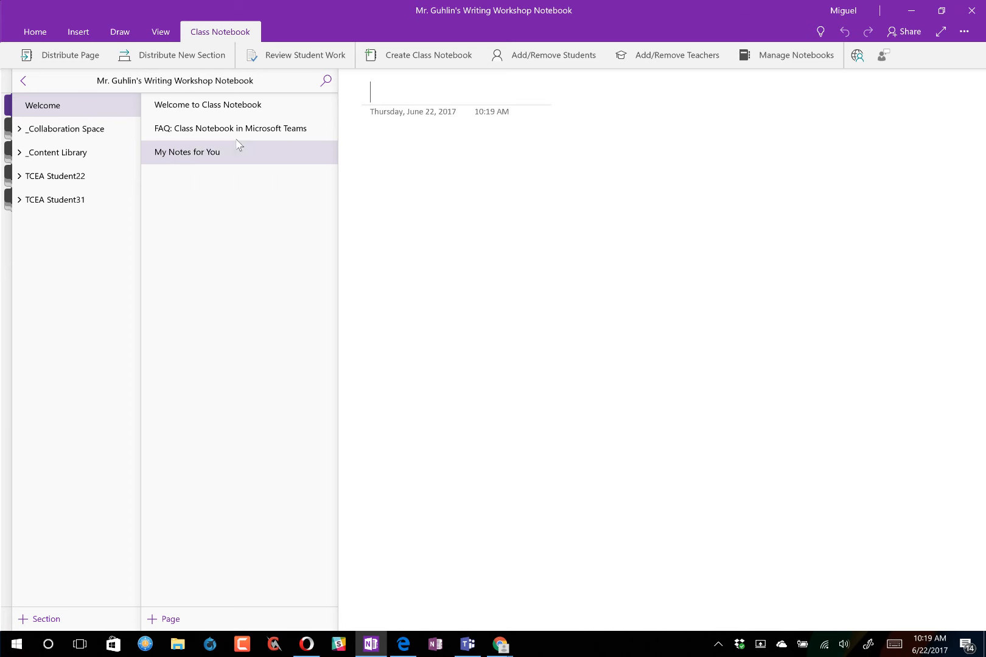
text(Assi)
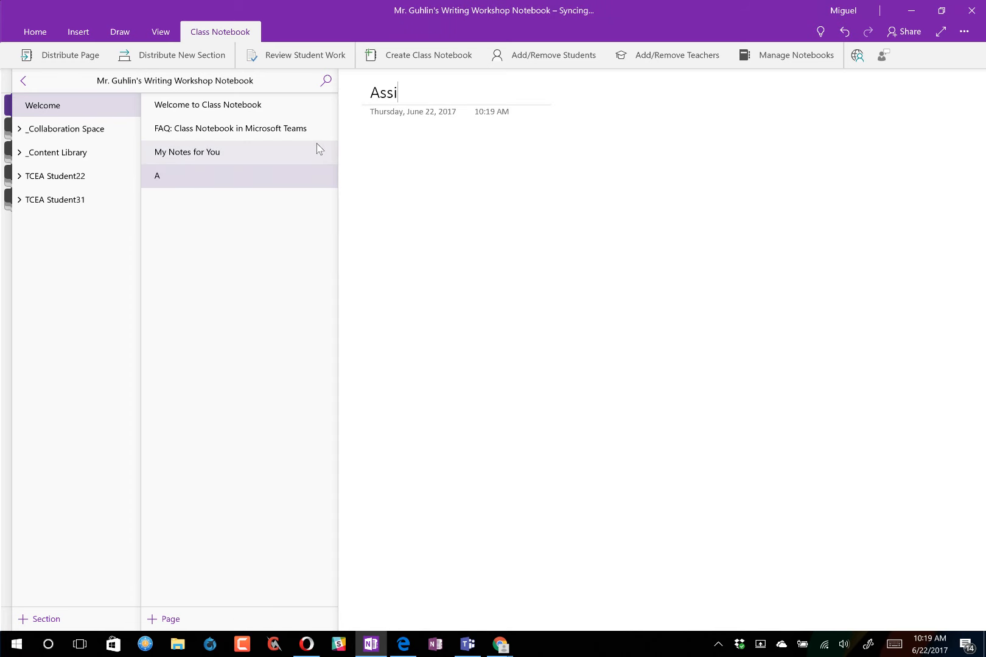
text(gnment #1)
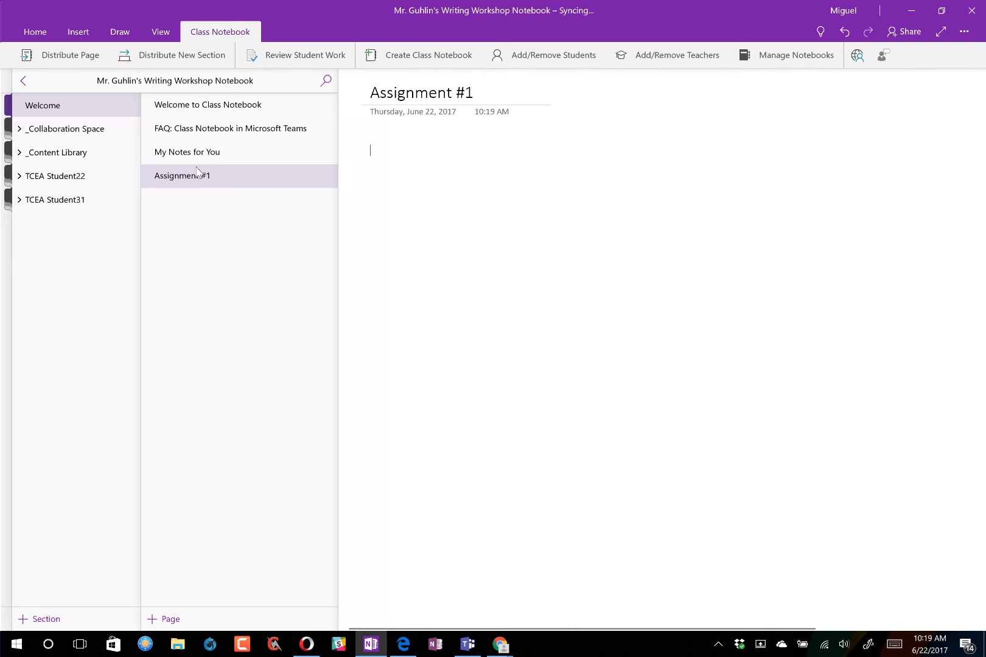
drag(170, 180, 70, 159)
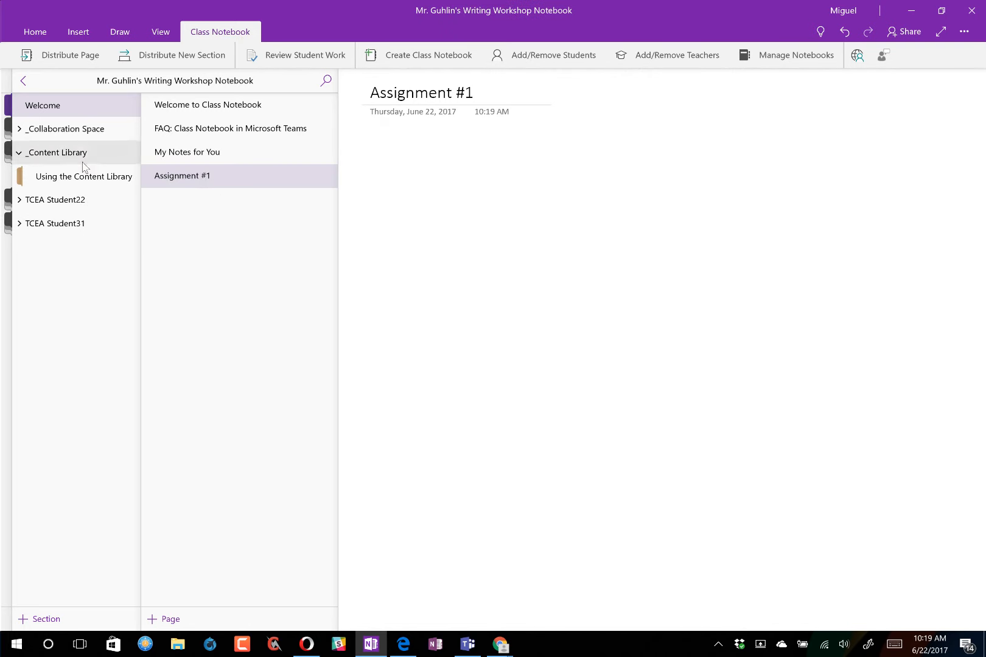
drag(172, 186, 123, 168)
click(79, 159)
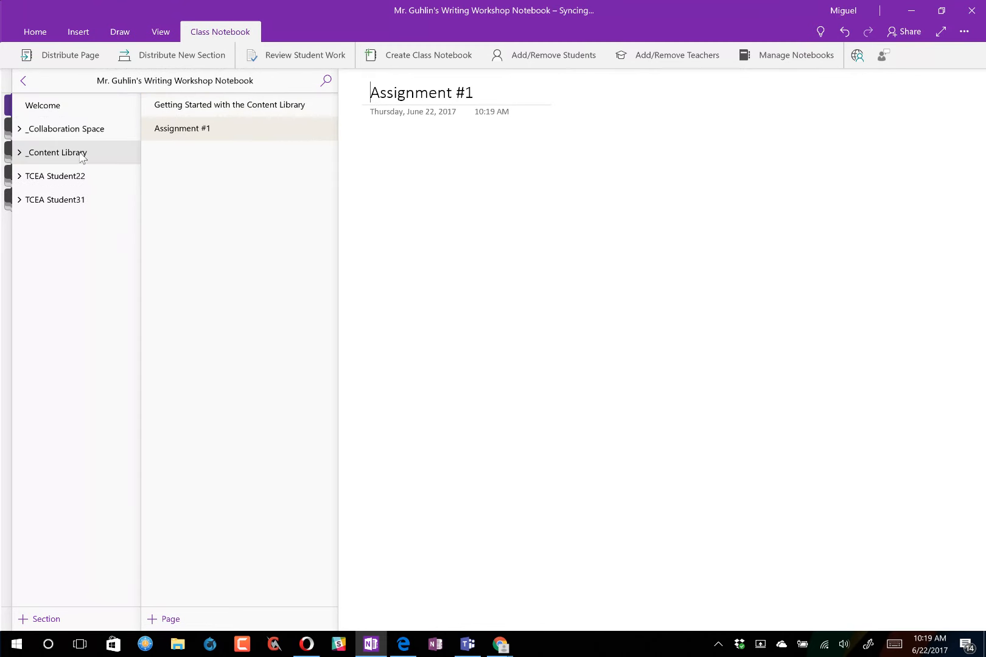
right_click(79, 159)
click(19, 155)
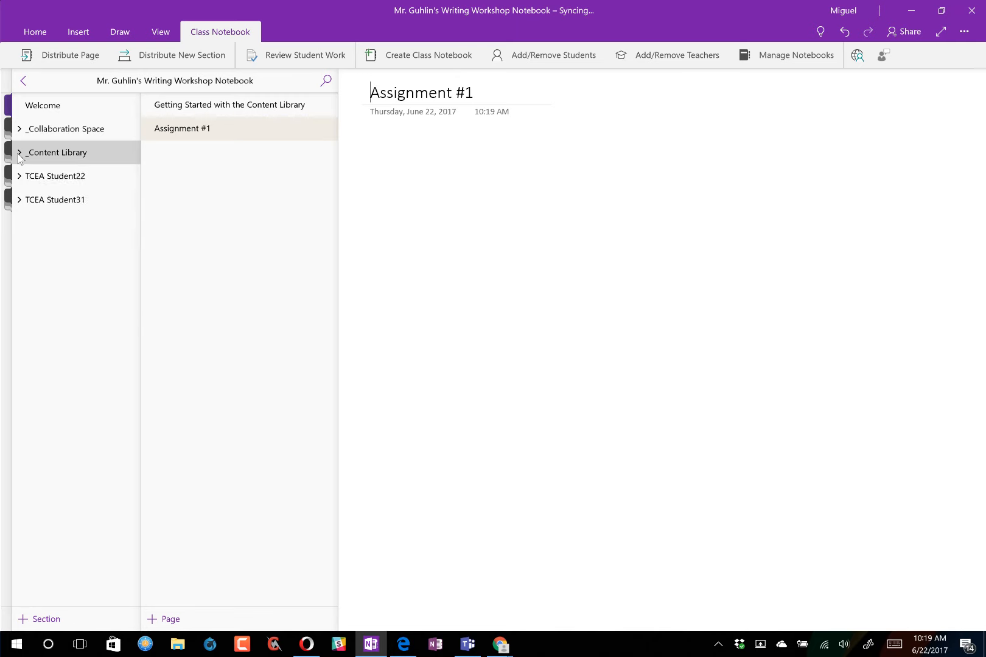
click(19, 156)
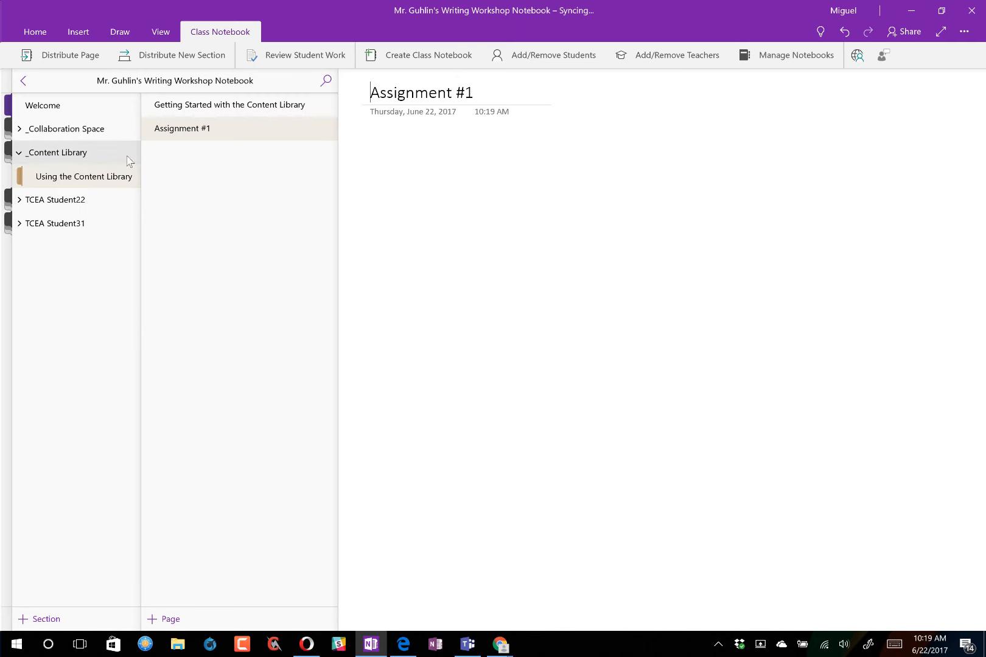
- Delete the Getting Started with the Content Library page and complete the title 'Assignment #1: Concept Map'
click(199, 107)
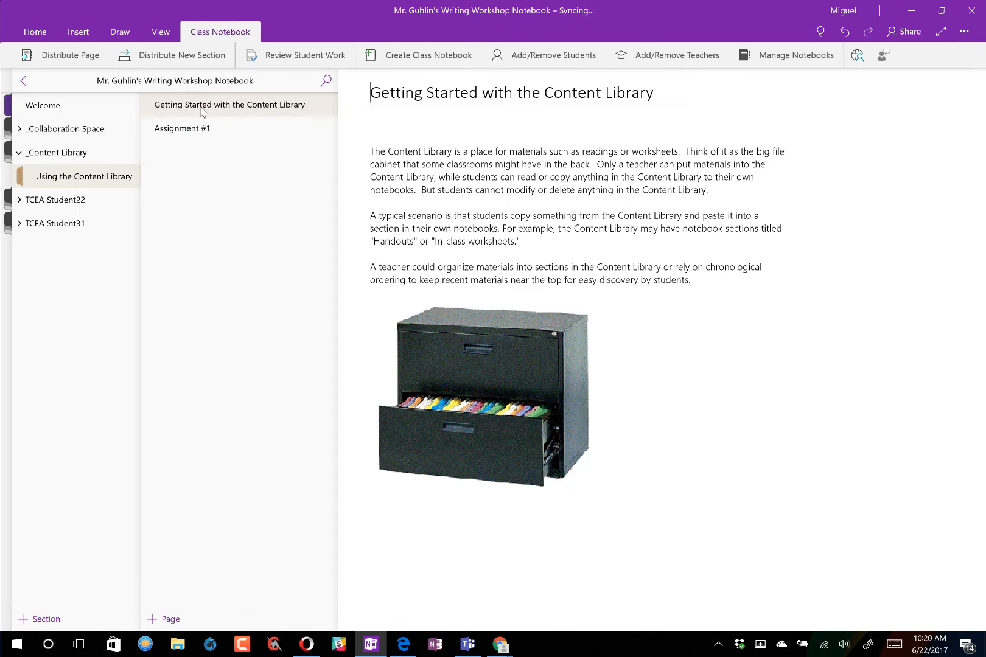
key(Delete)
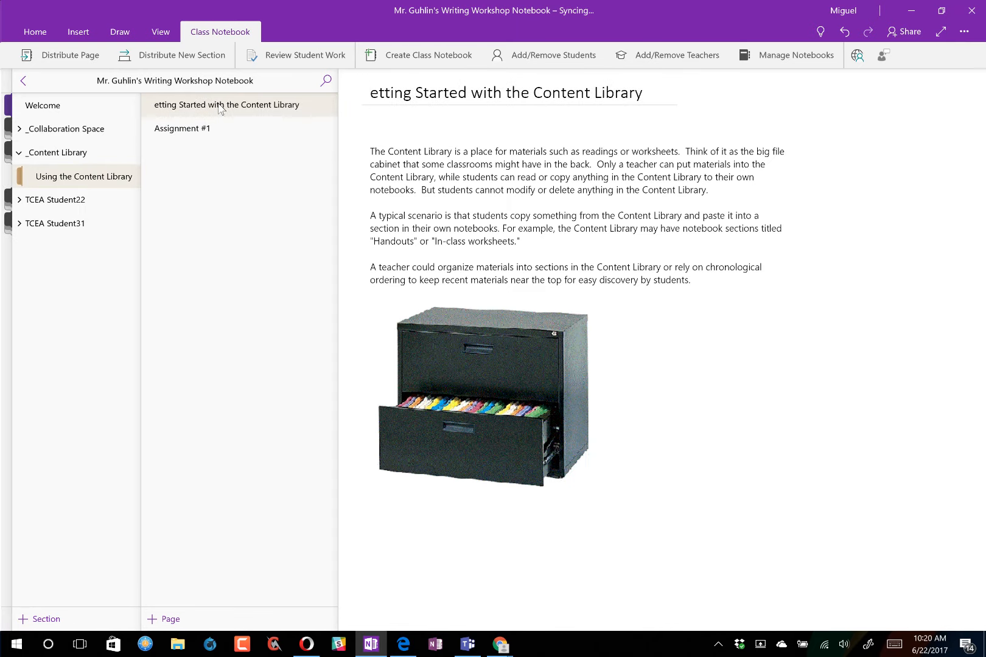
right_click(227, 110)
click(212, 124)
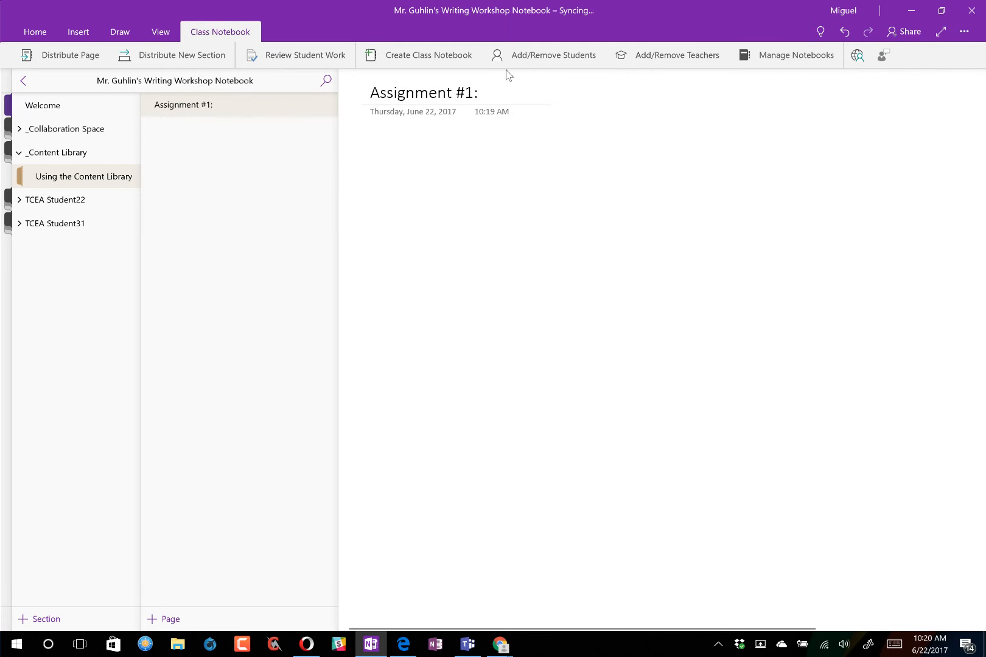
text(Concept Map)
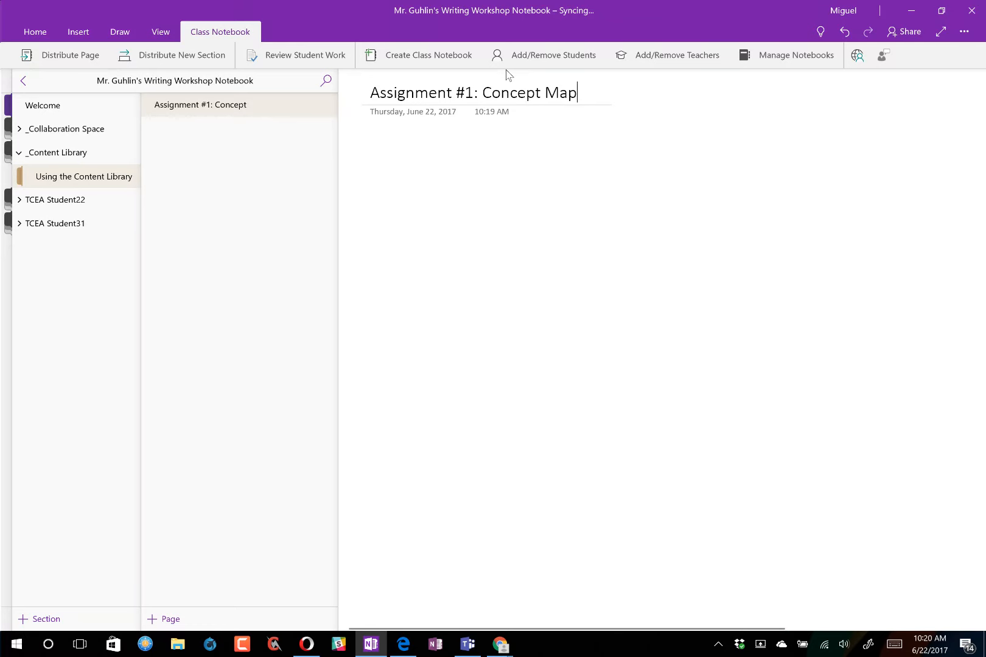
key(Return)
- Search Bing Images for 'concept map template' in a new Edge tab and copy the third image
click(404, 643)
click(599, 10)
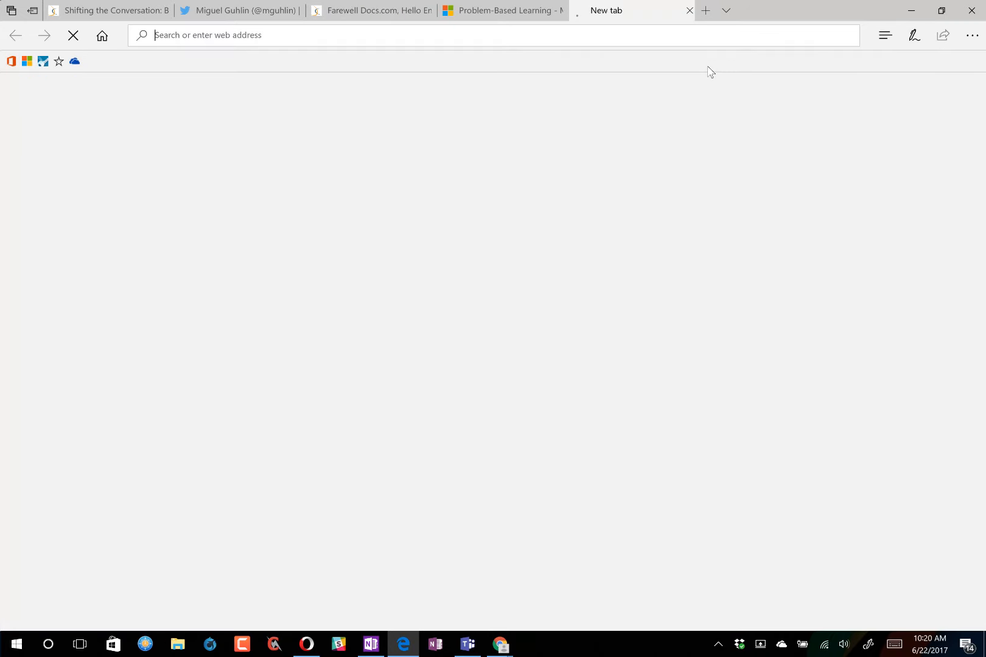
text(concept map)
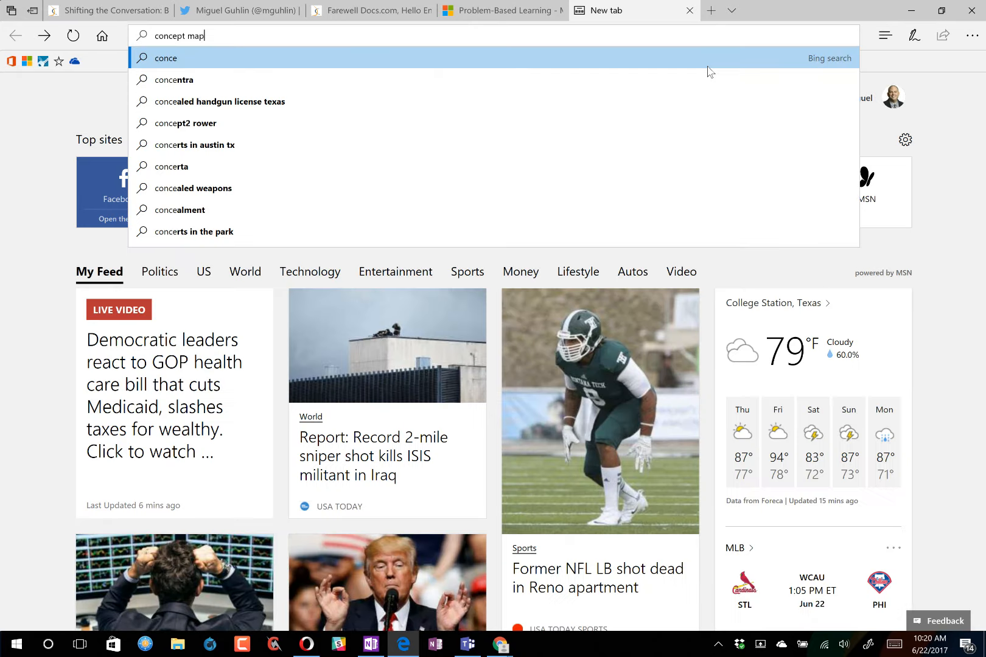
text( template)
key(Return)
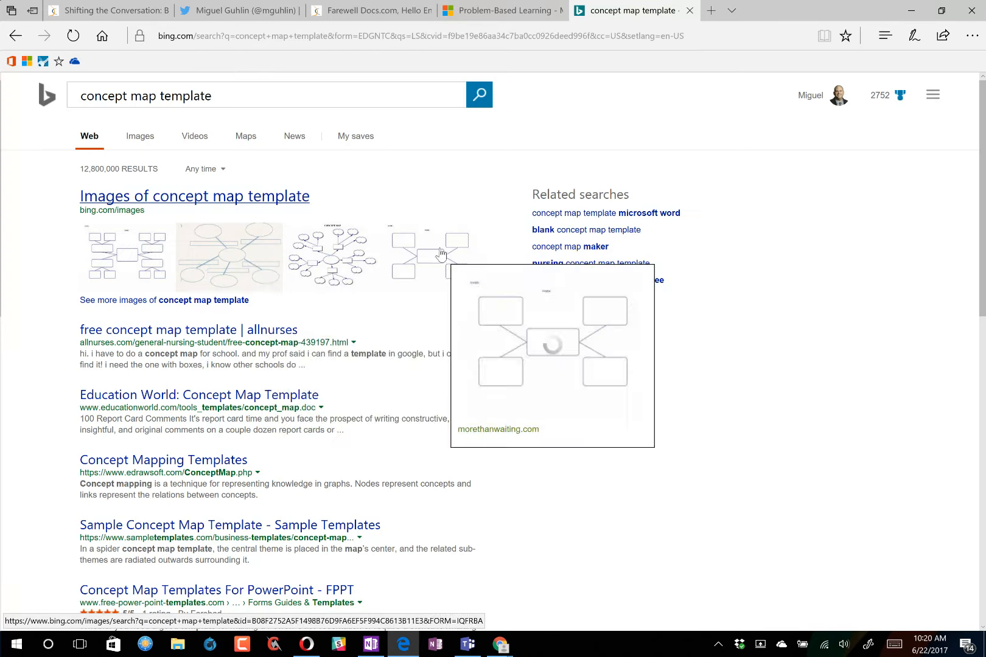
click(441, 255)
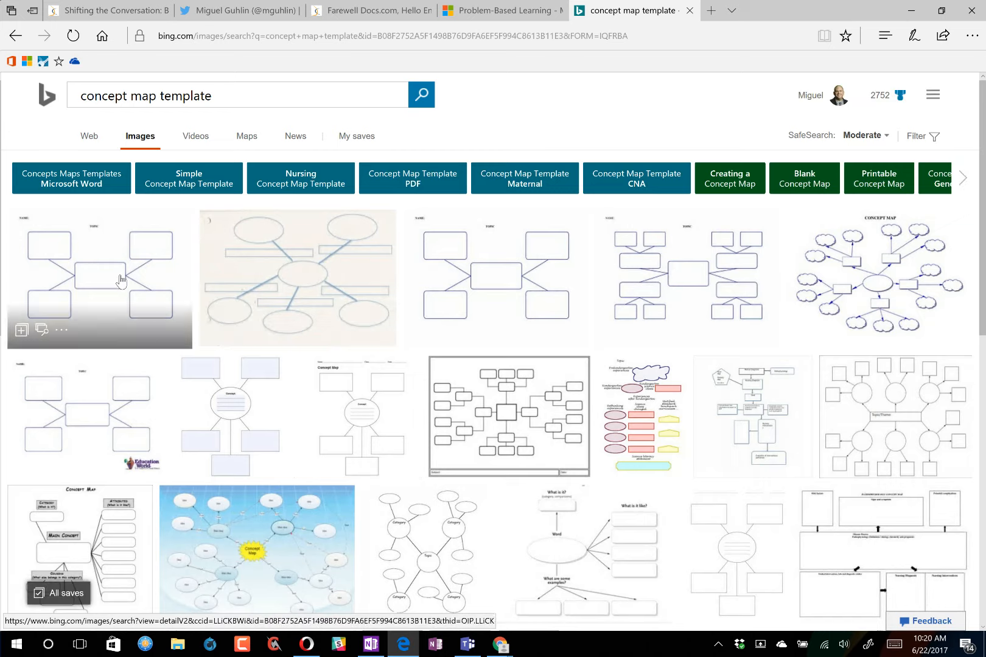
click(478, 265)
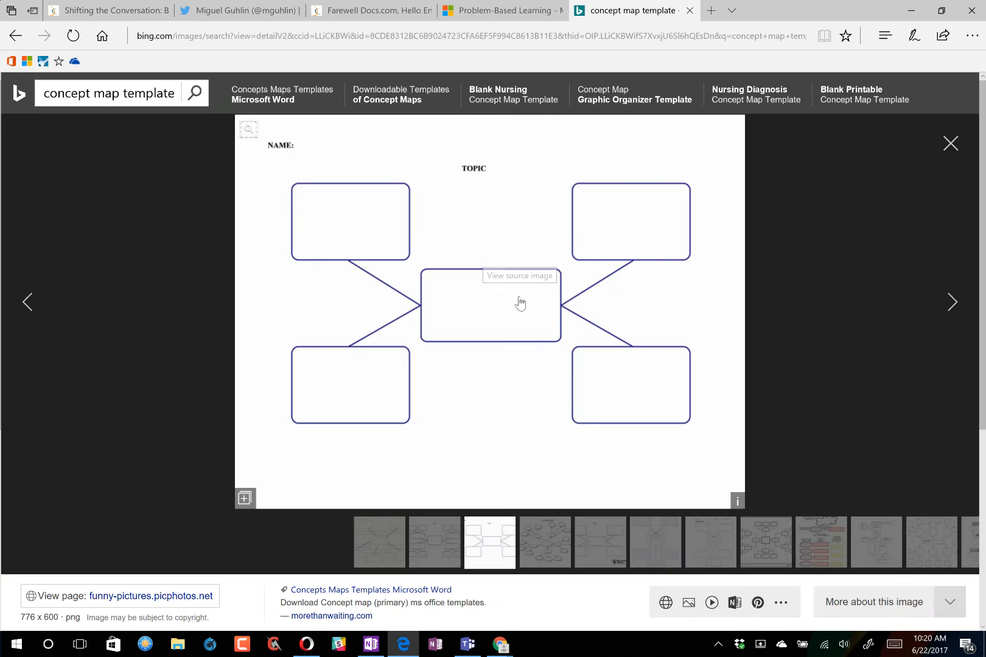
right_click(521, 300)
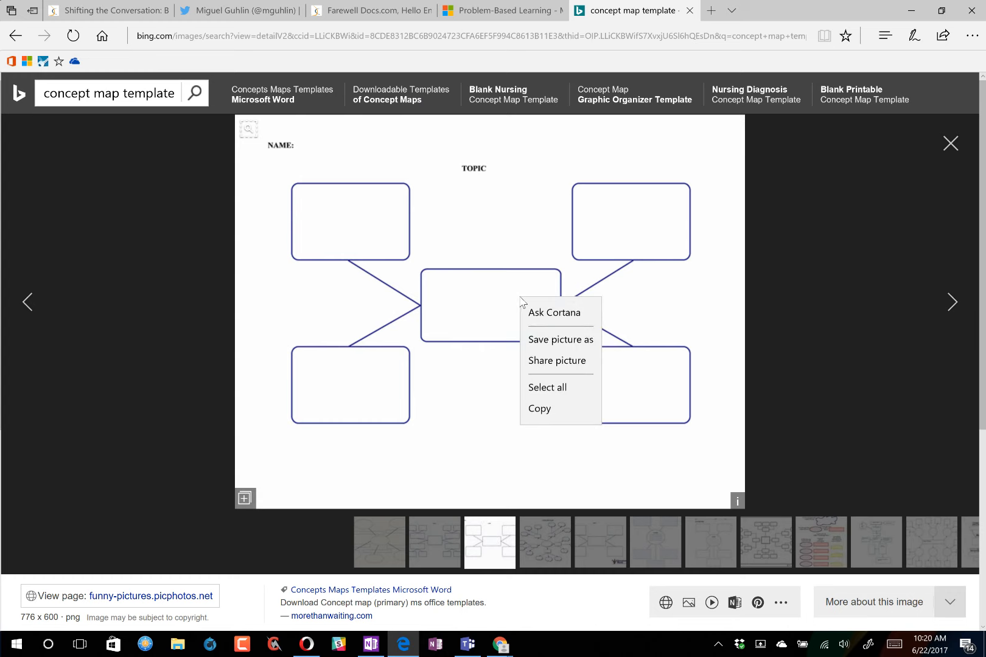
click(574, 408)
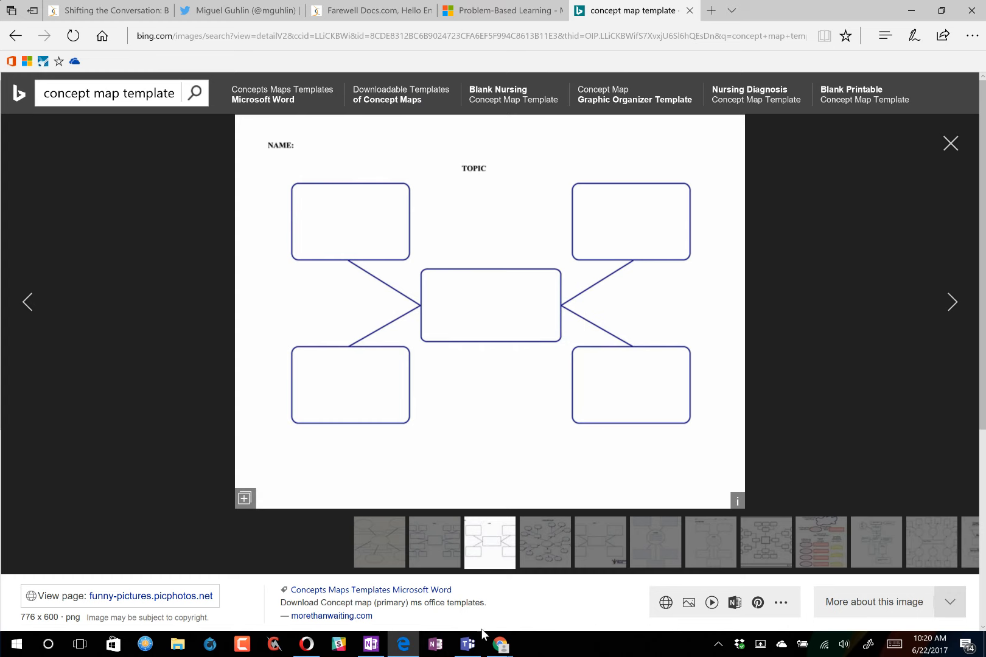
- Paste the concept map image onto the OneNote page, enlarge it, and delete its source link line
click(372, 645)
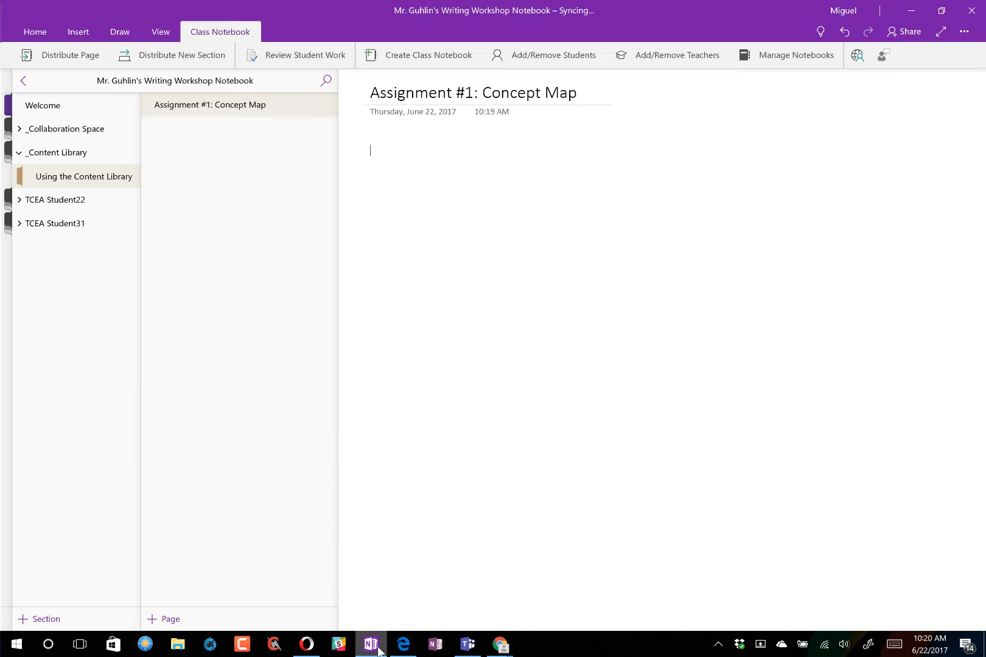
key(ctrl+v)
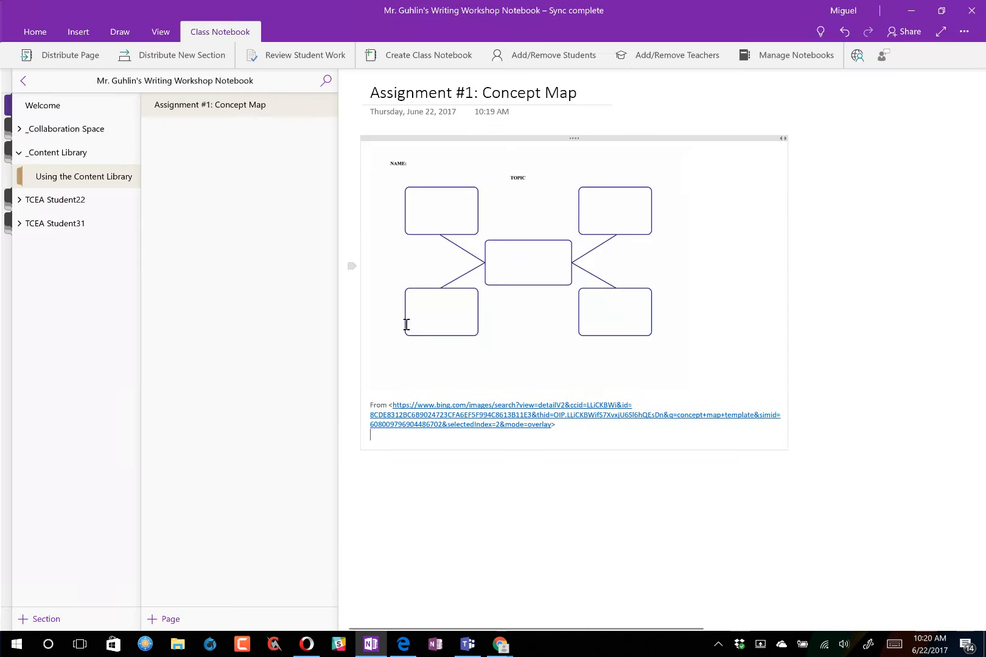
click(505, 294)
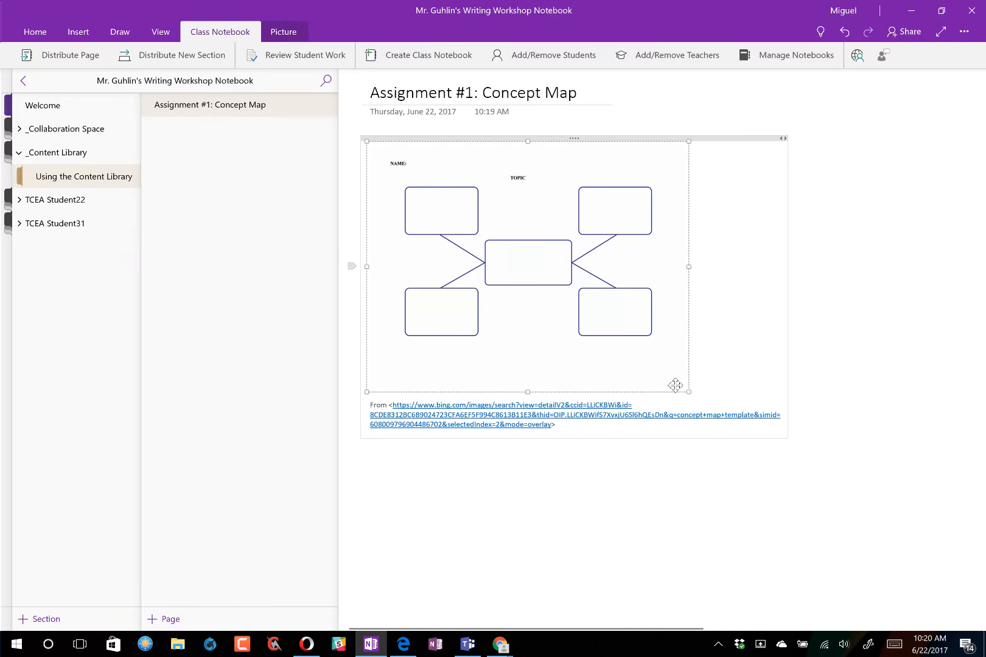
drag(684, 393, 881, 540)
drag(561, 579, 363, 555)
key(Delete)
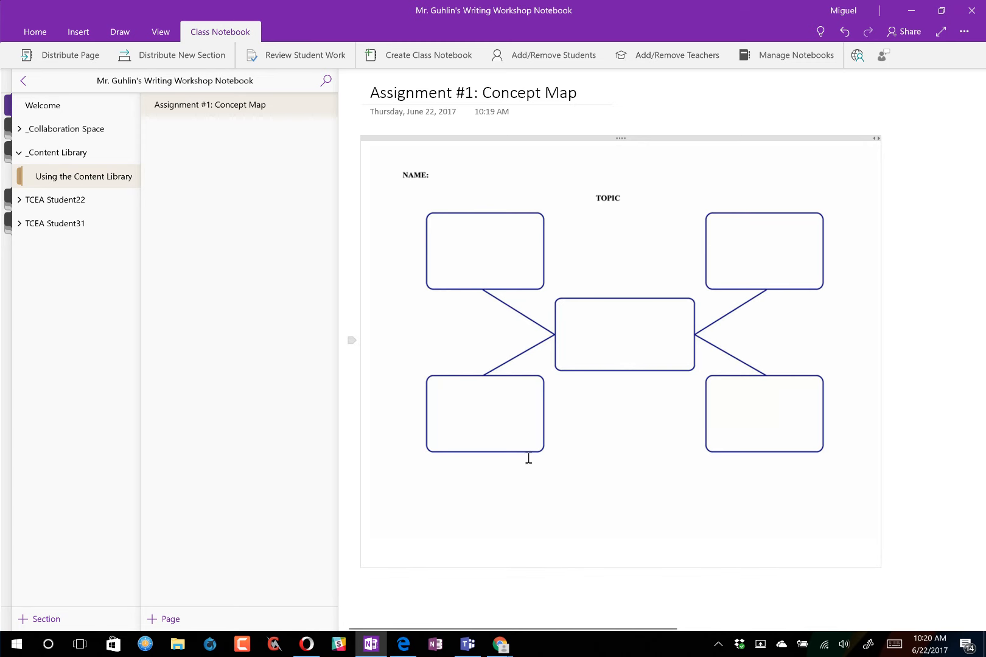
- Enlarge the image further and extend the title to 'Assignment #1: Concept Map for Haiku'
click(661, 356)
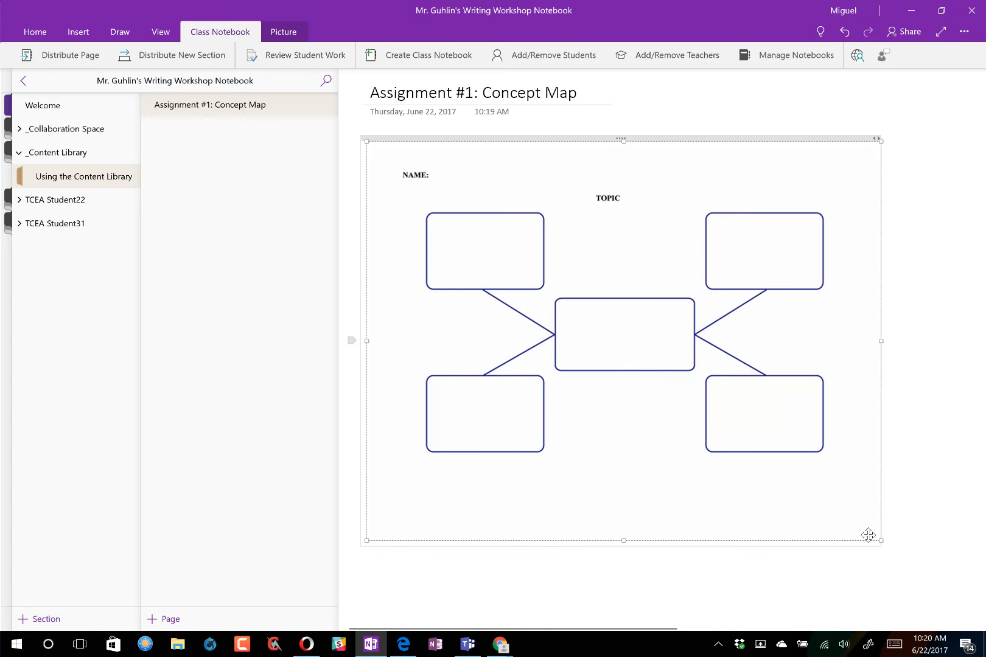
drag(878, 539, 929, 578)
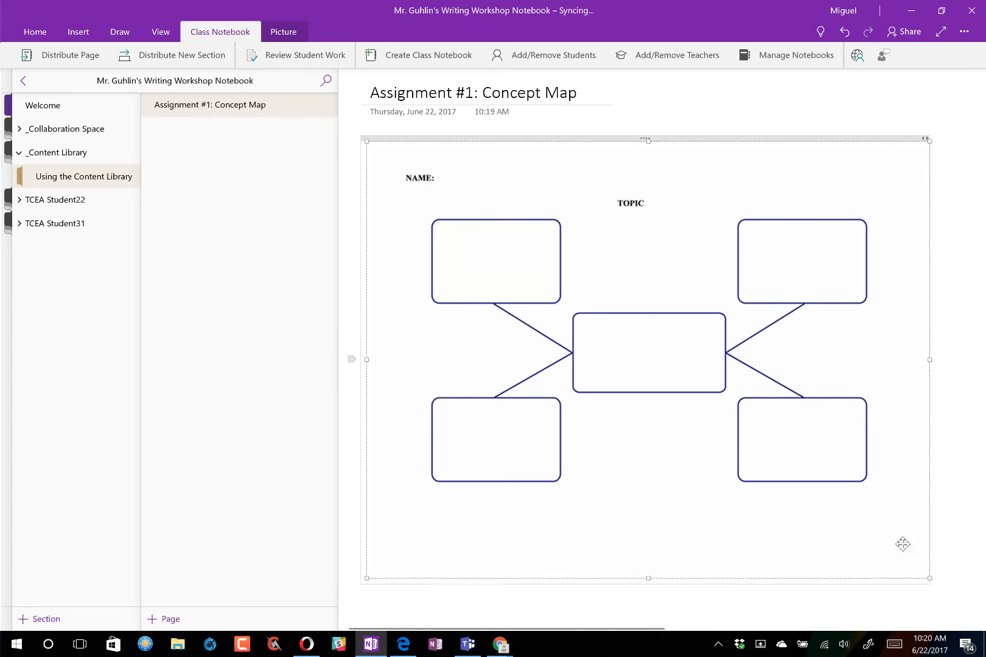
click(581, 95)
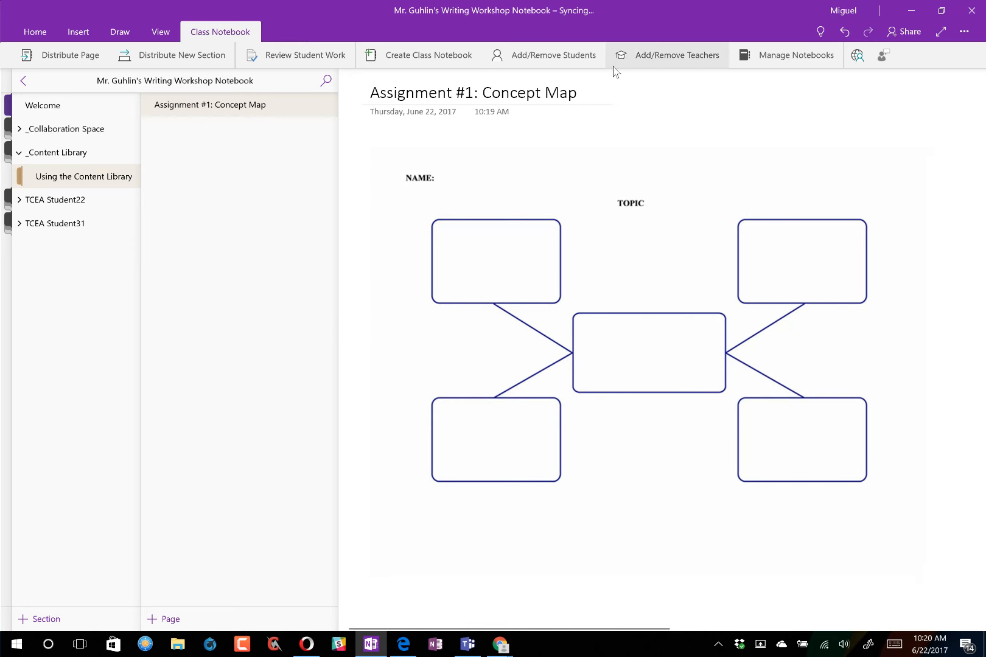
text(for Haiku)
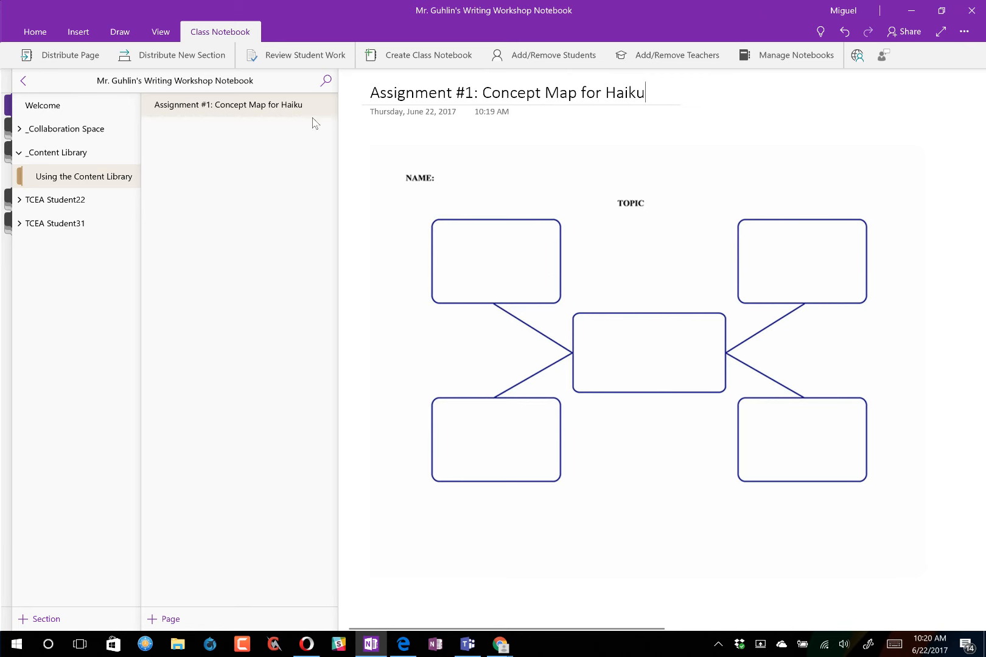
- Rename the 'Using the Content Library' section to 'Assignments'
right_click(104, 183)
click(102, 216)
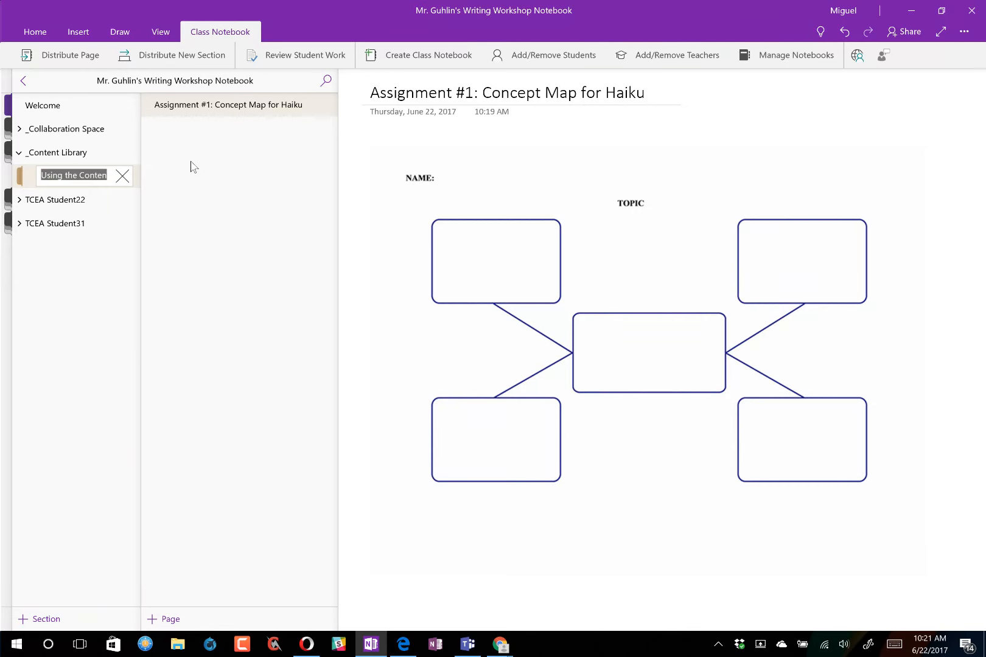
text(Assignments)
key(Return)
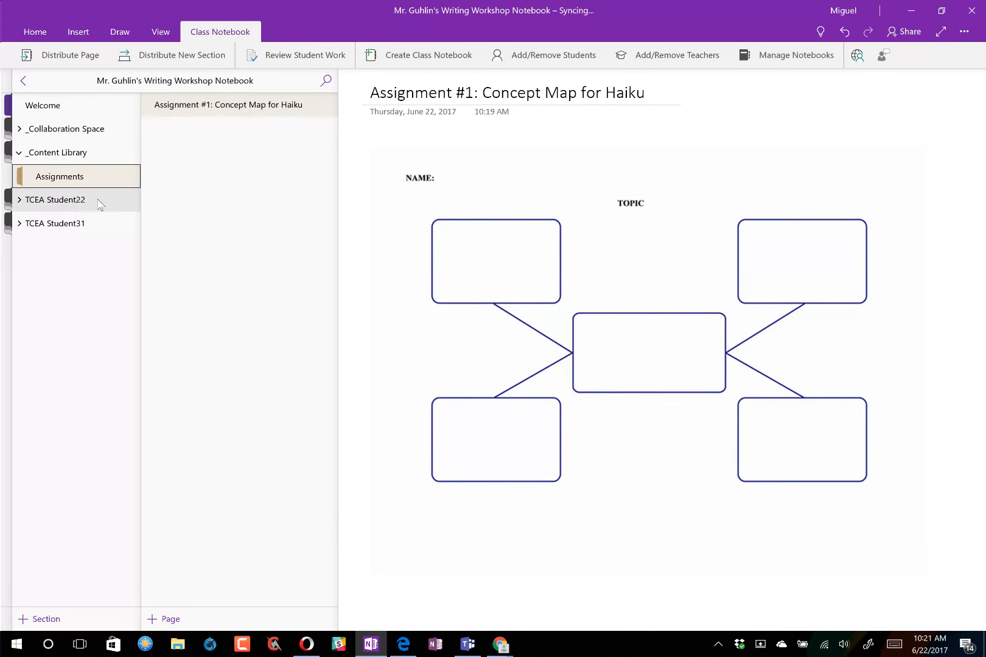
- Expand the TCEA Student22 section group, then open and dismiss the Haiku page's options menu
click(20, 201)
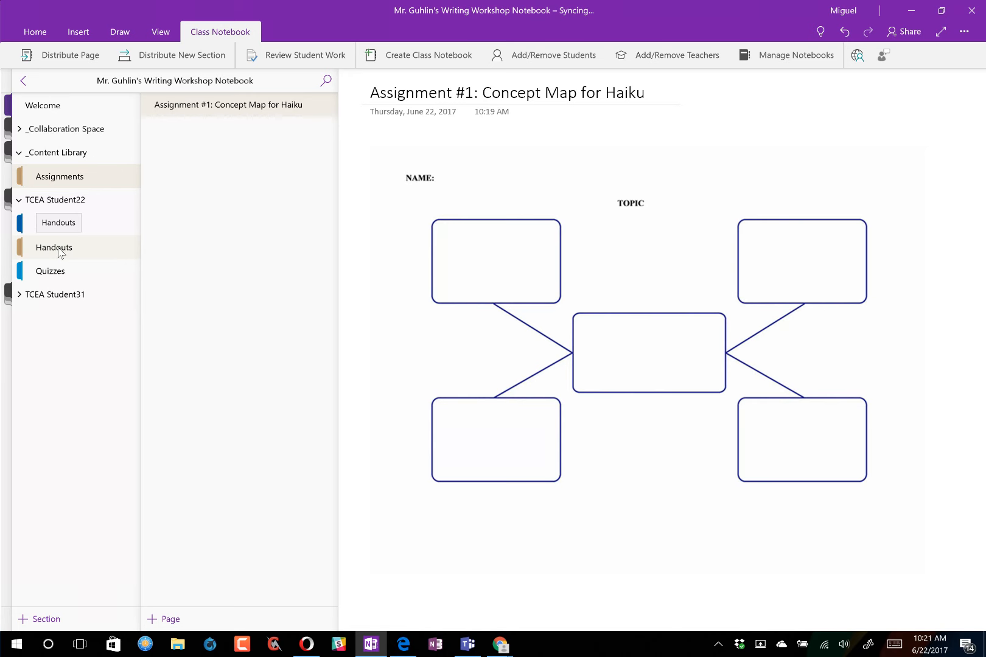
right_click(225, 110)
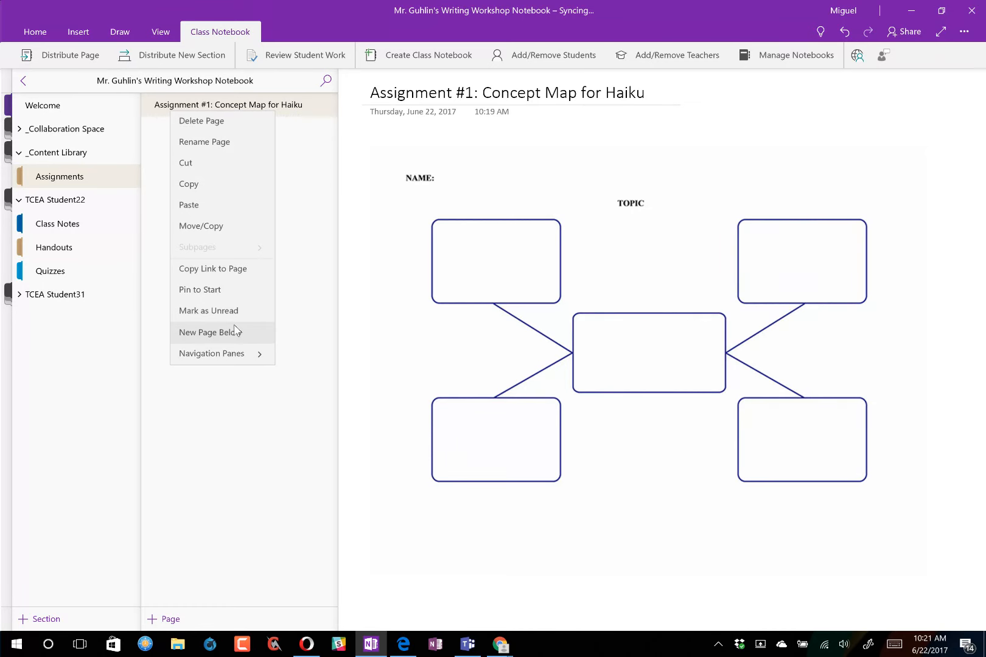
click(302, 209)
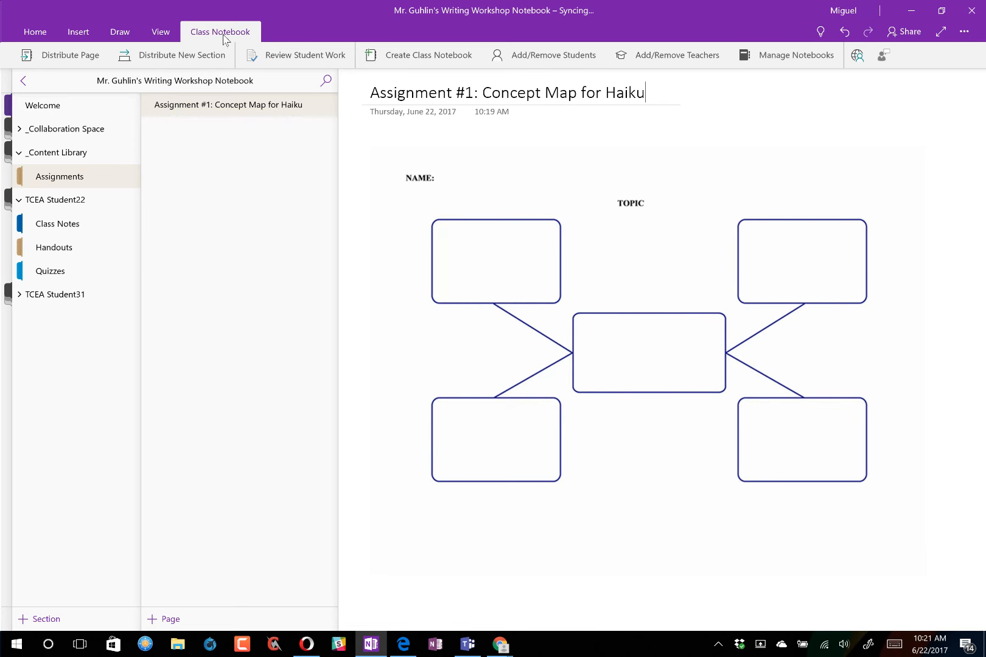
- Distribute the Concept Map for Haiku page to the Handouts section and close the pane
click(61, 56)
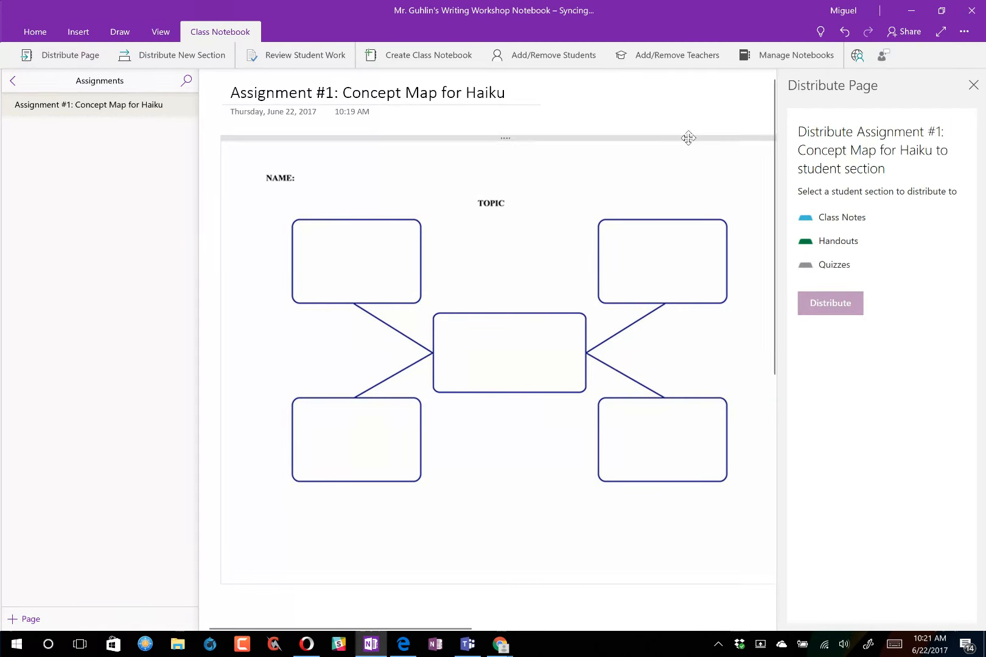
click(828, 246)
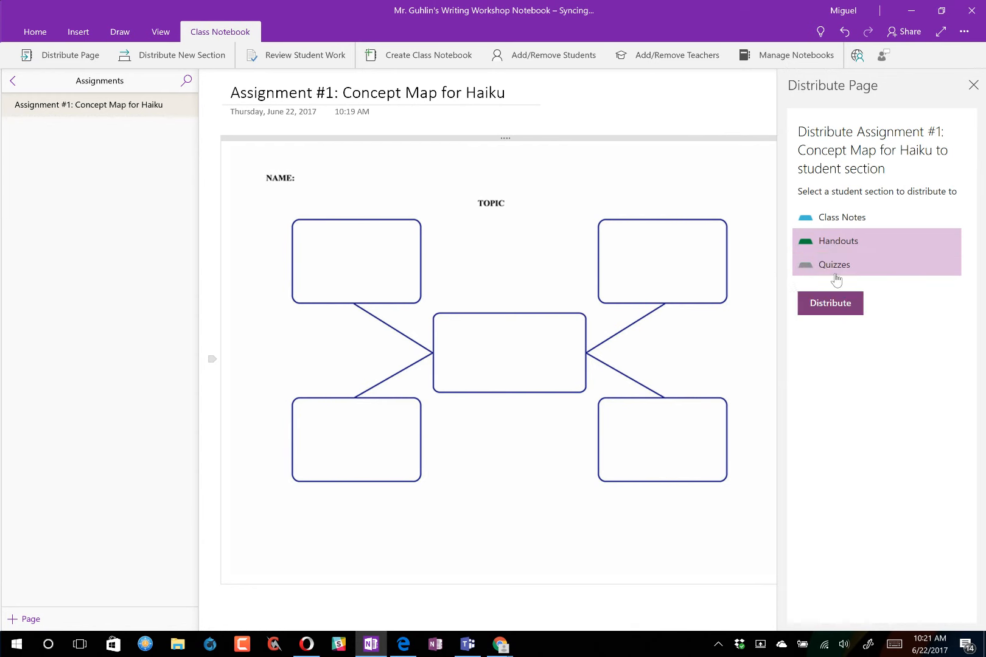
click(829, 304)
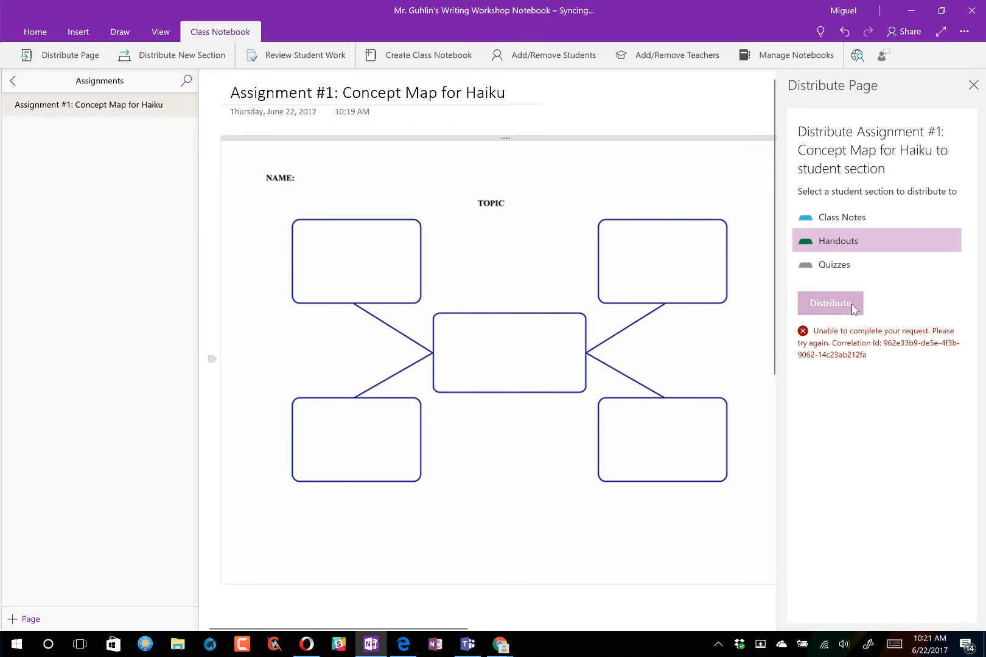
click(974, 85)
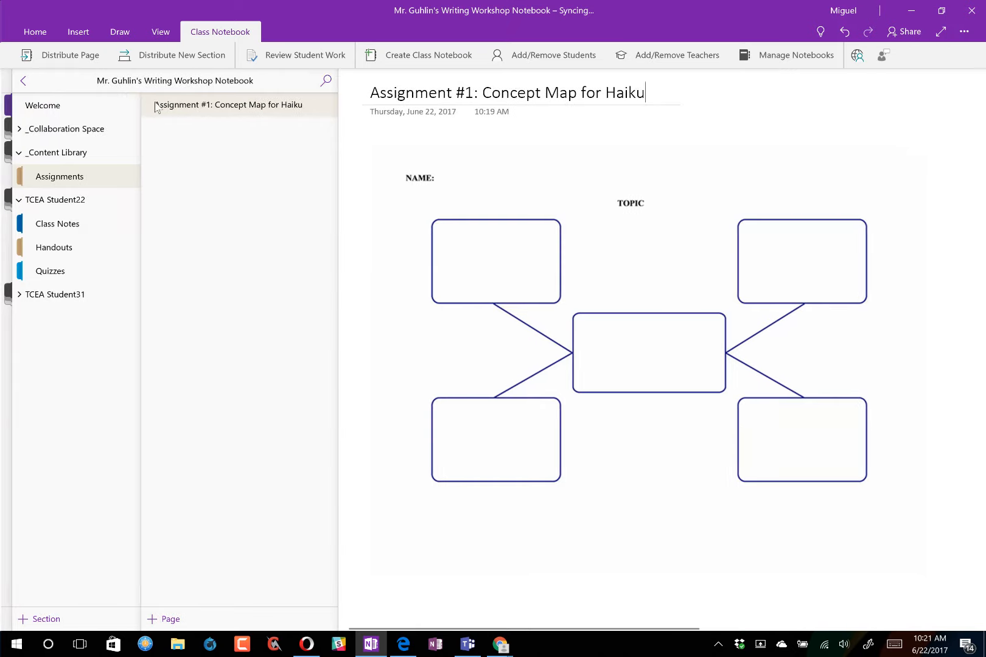
- Sync the Writing Workshop class notebook with Sync This Notebook
click(22, 81)
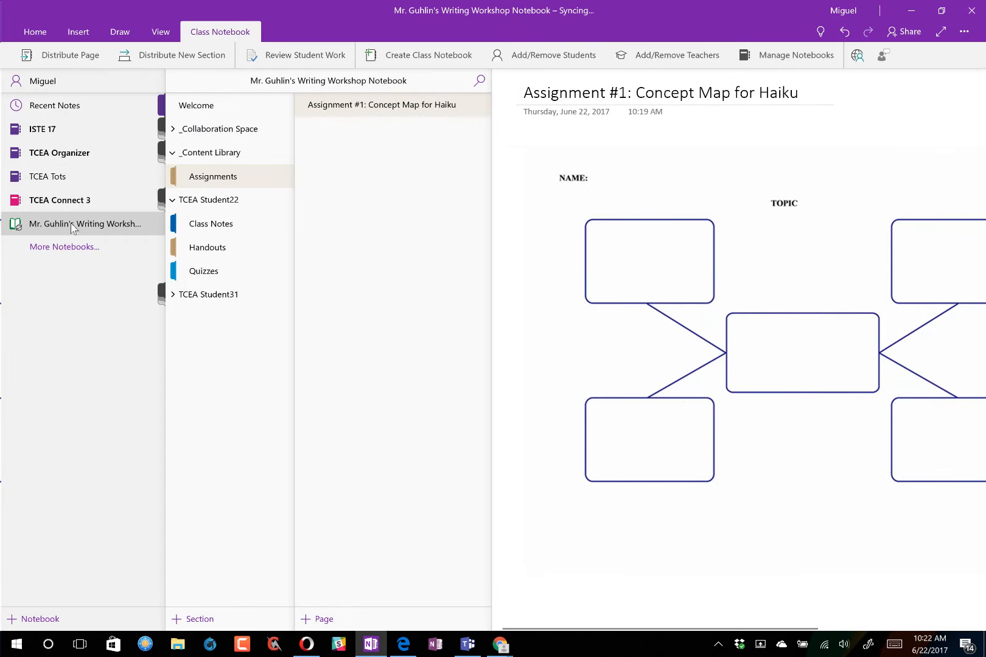
right_click(47, 228)
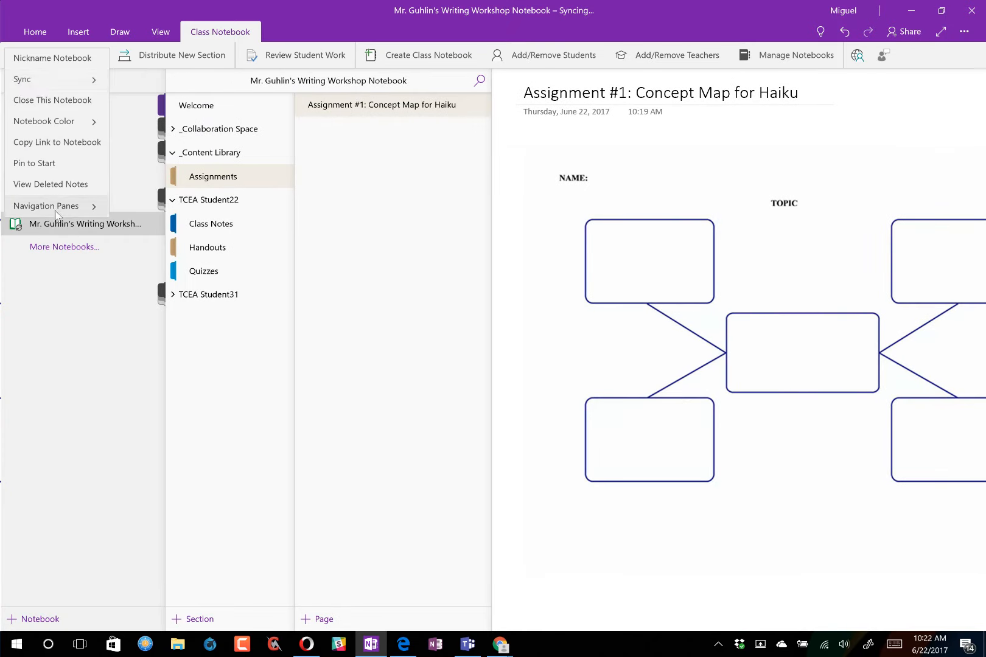
click(29, 80)
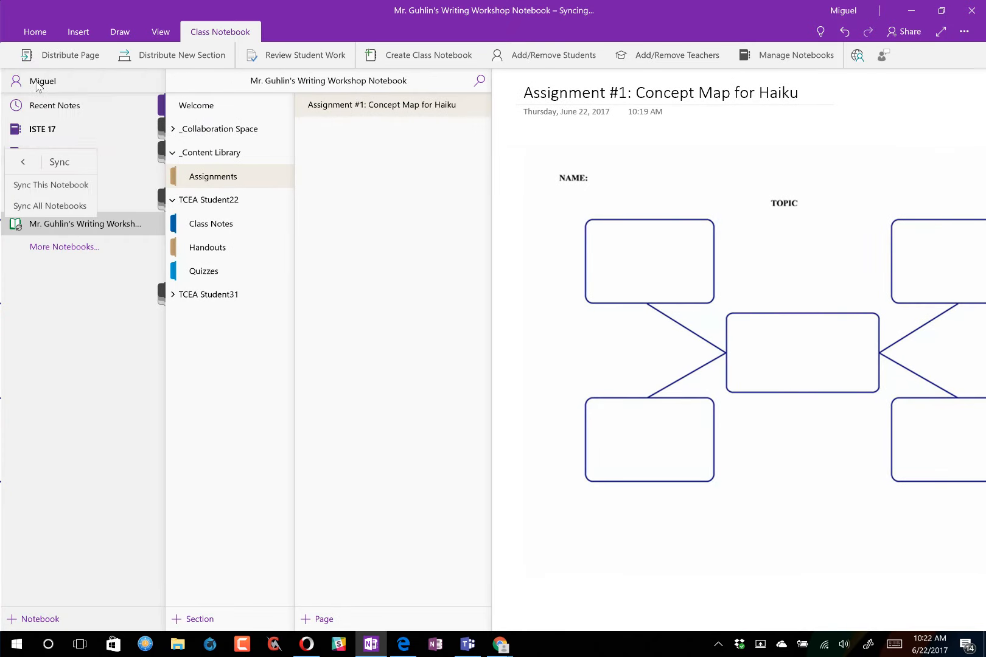
click(53, 185)
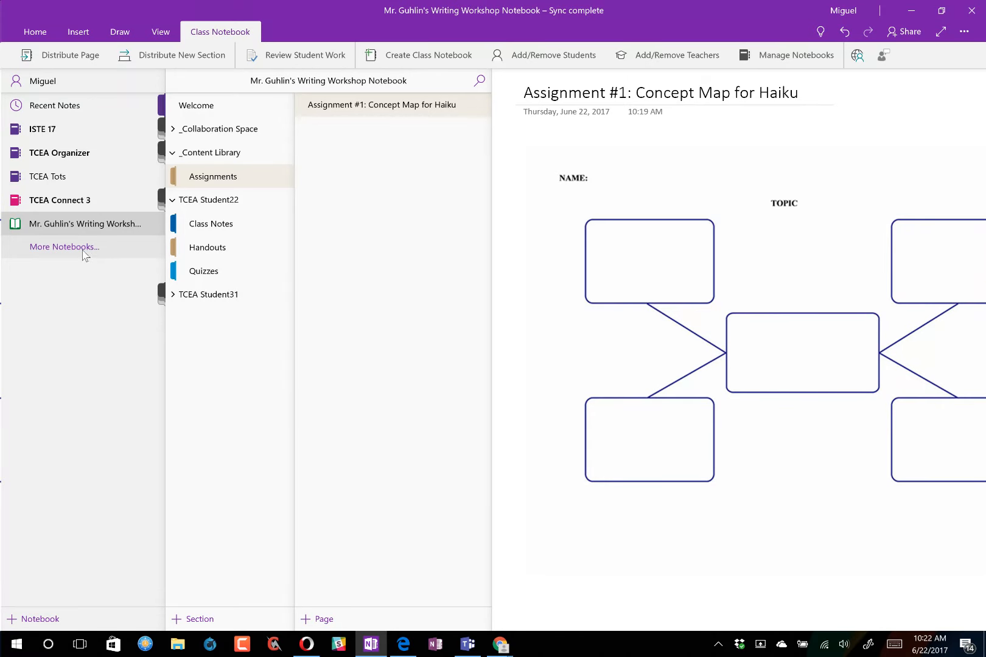
right_click(366, 111)
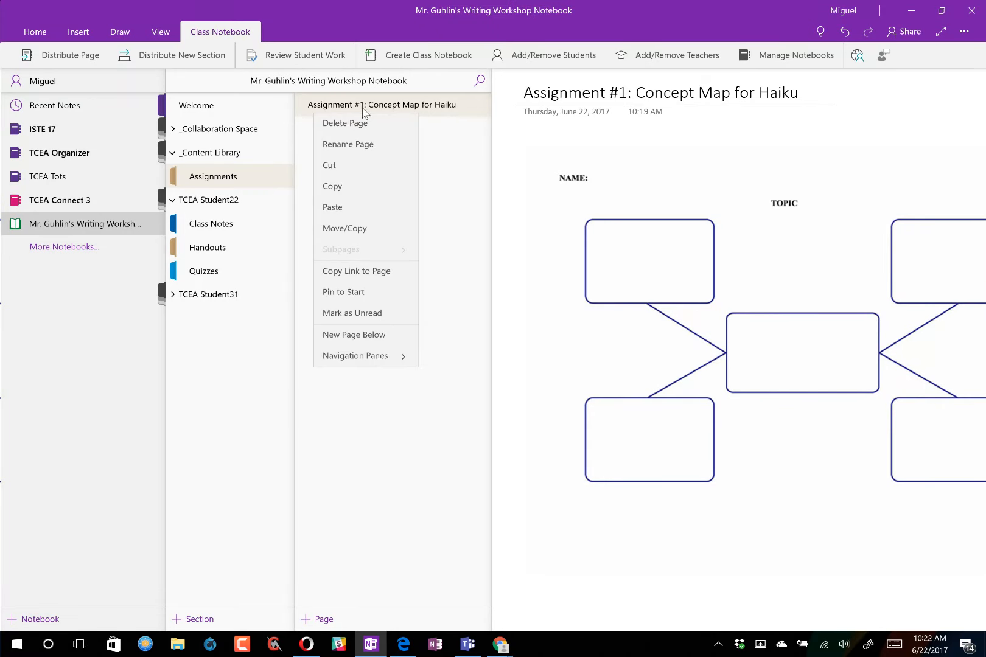
click(363, 112)
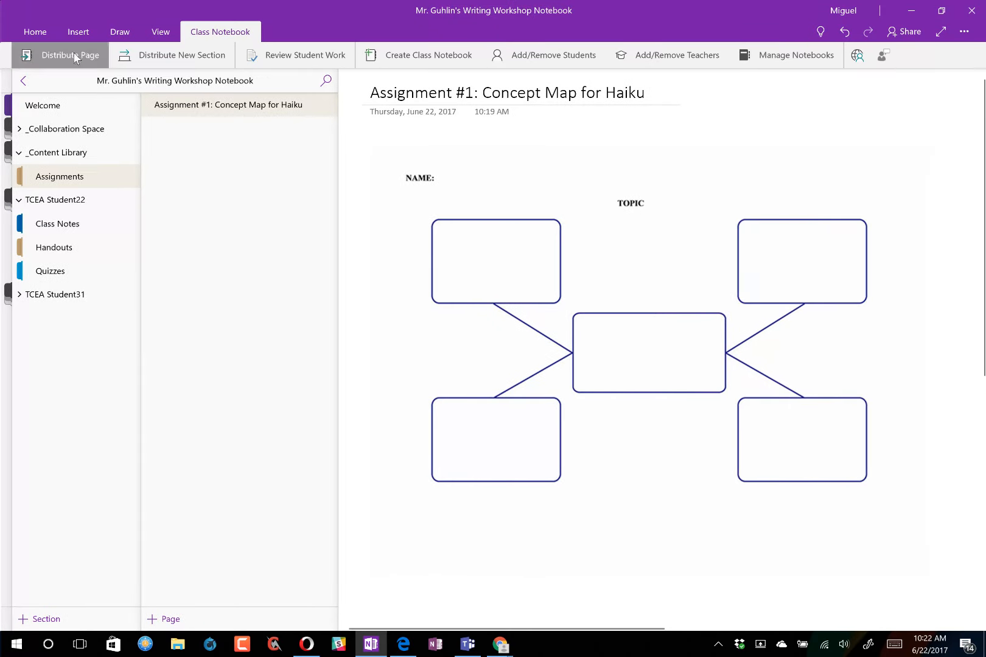
- Distribute the page, trying Handouts, Class Notes and Quizzes as targets, then close the pane
click(73, 55)
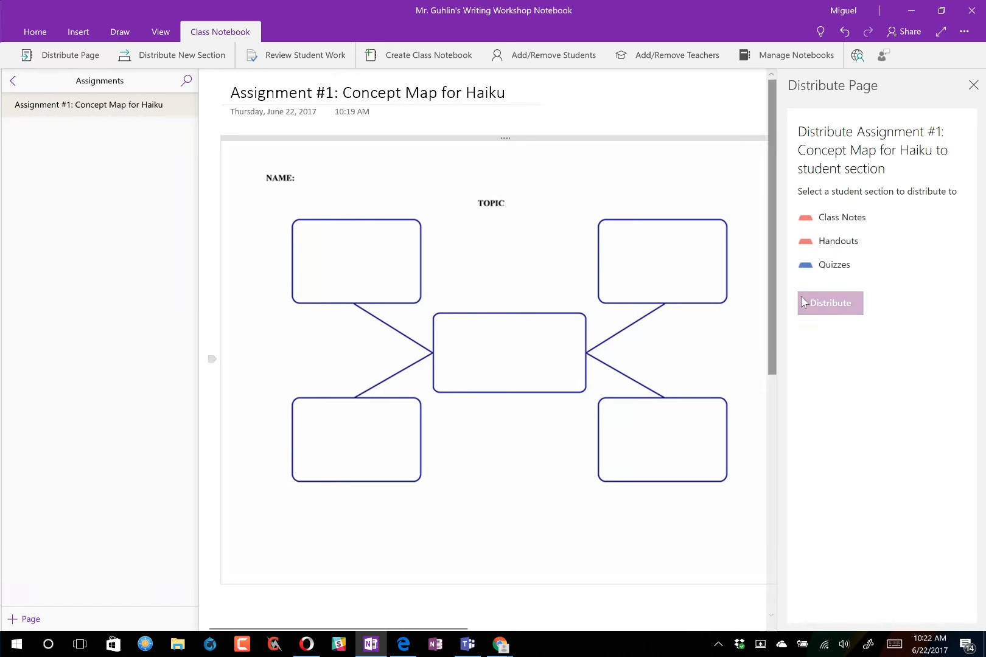
click(823, 243)
click(829, 304)
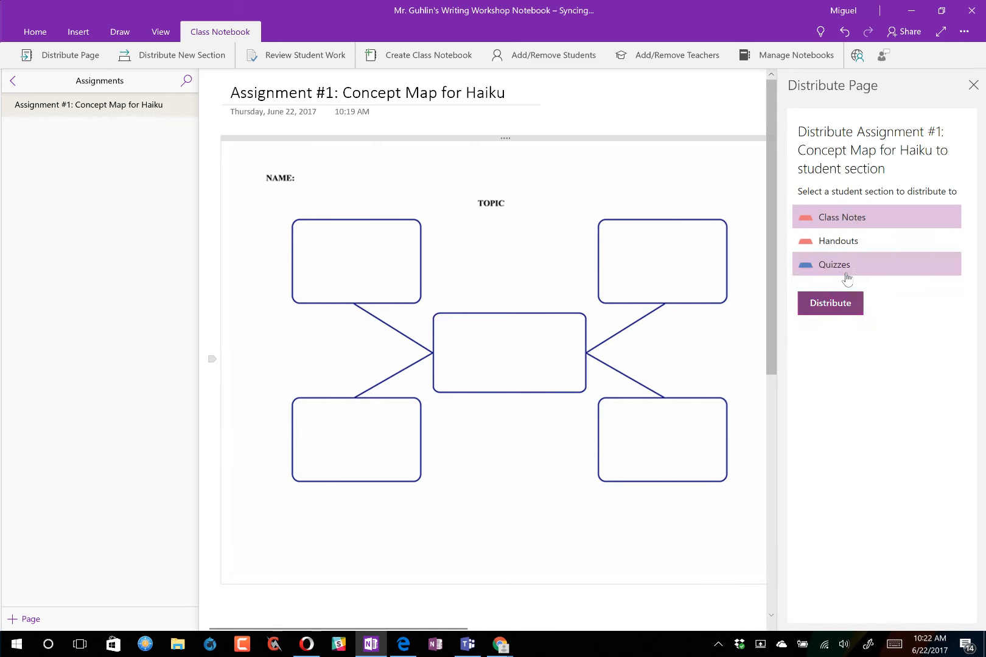
click(836, 307)
click(828, 268)
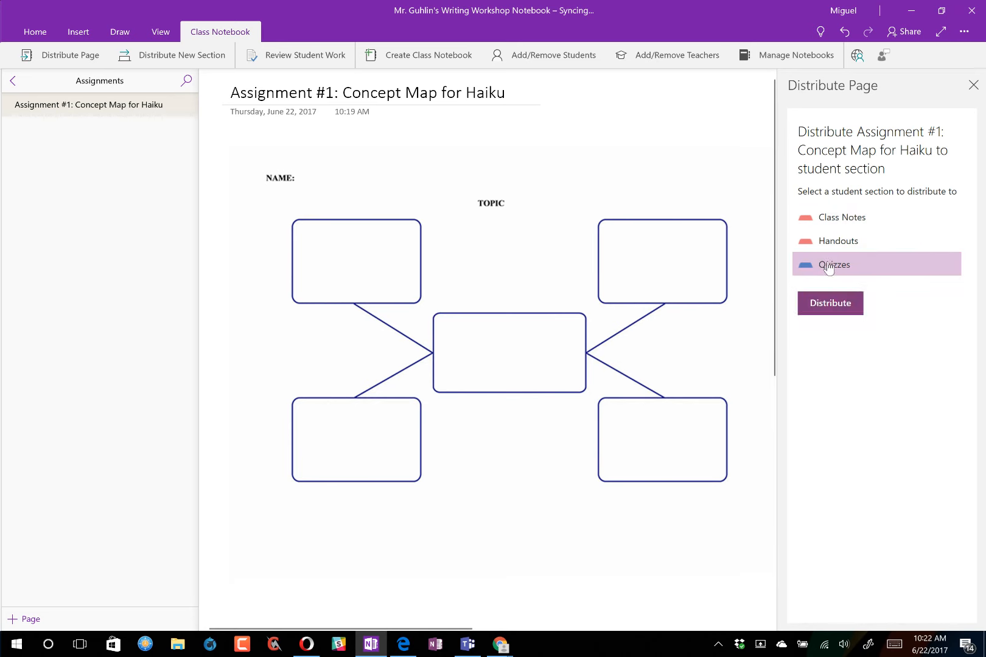
click(830, 303)
click(836, 218)
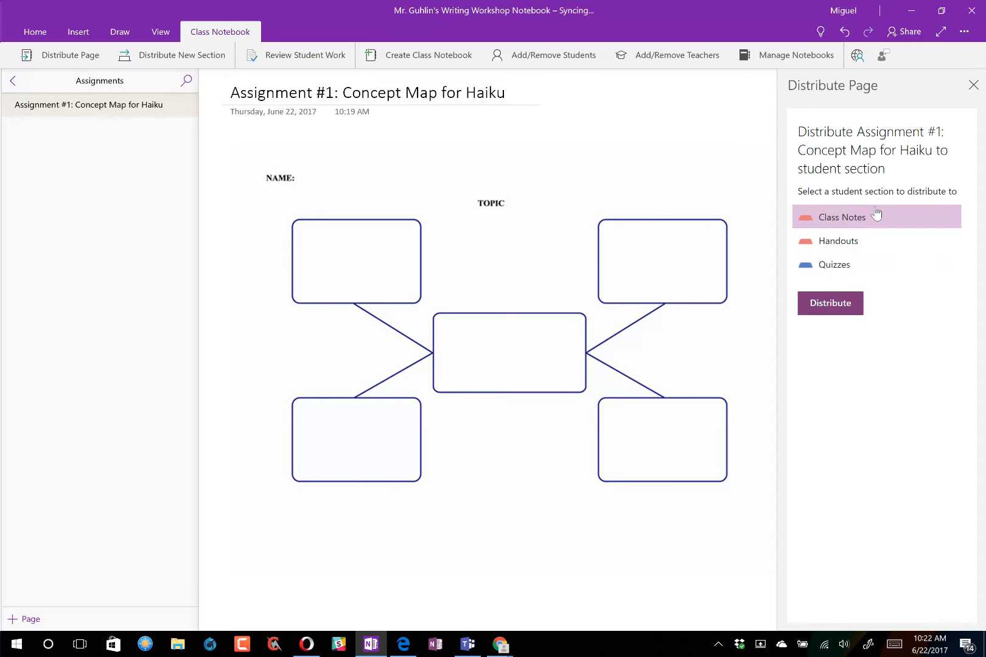
click(973, 85)
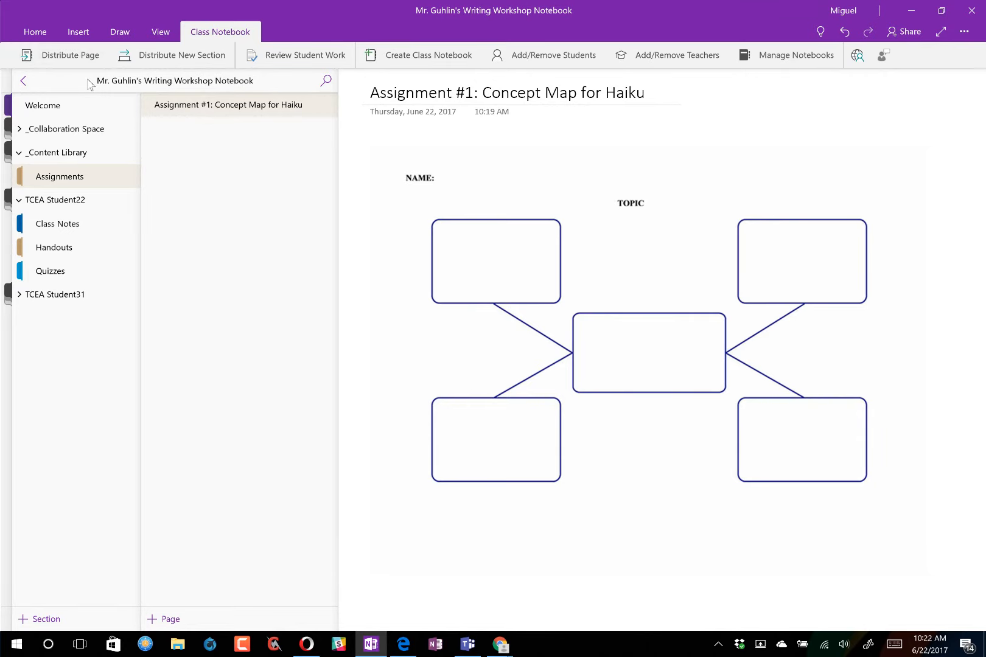
- Distribute the page once more to Handouts only and close the pane
click(79, 55)
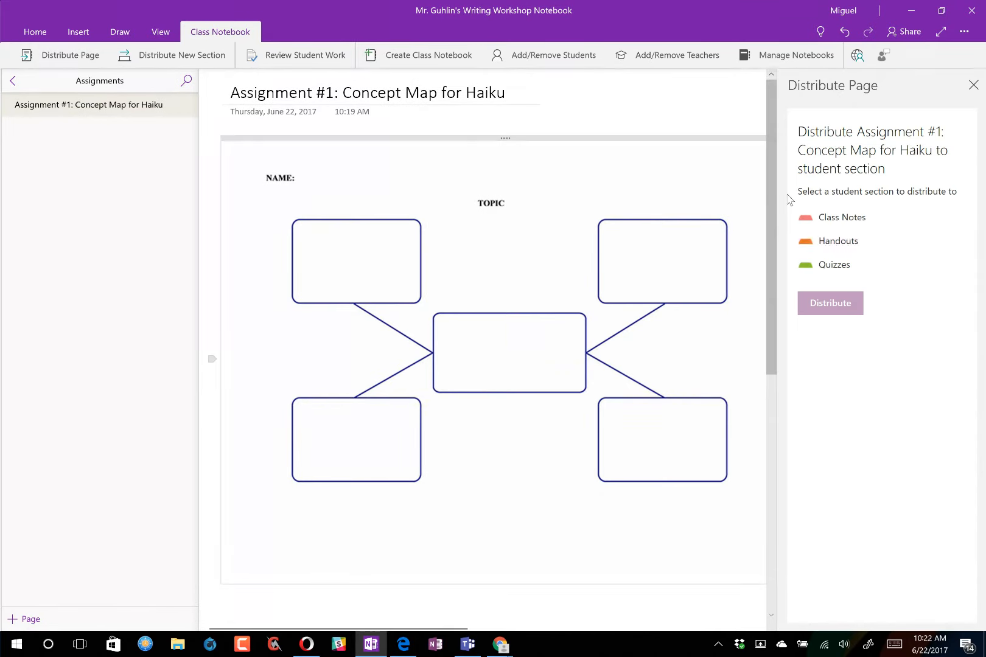
click(840, 242)
click(839, 303)
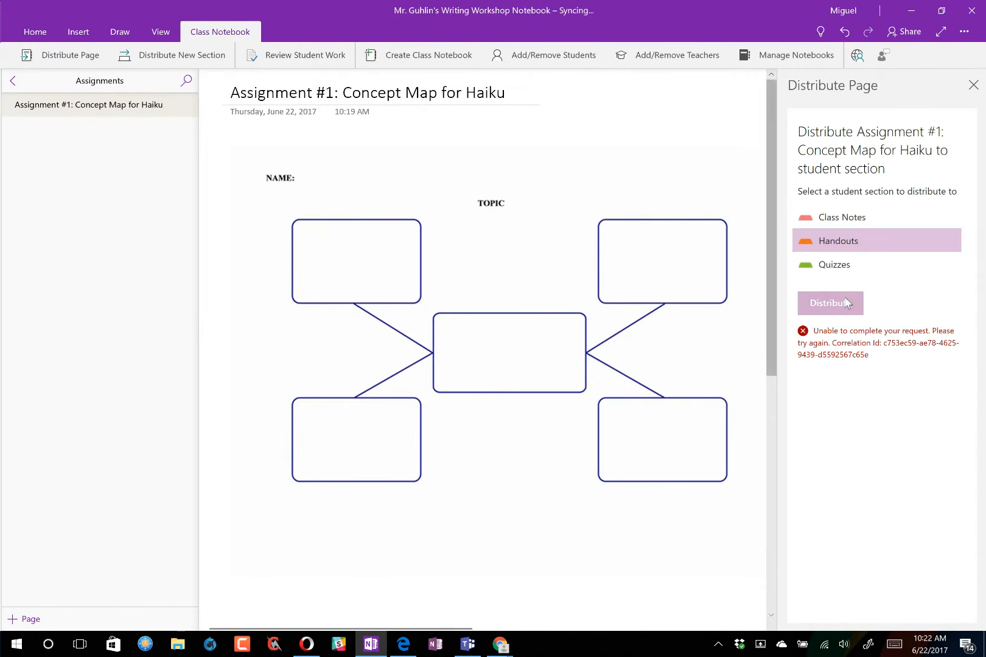
click(974, 85)
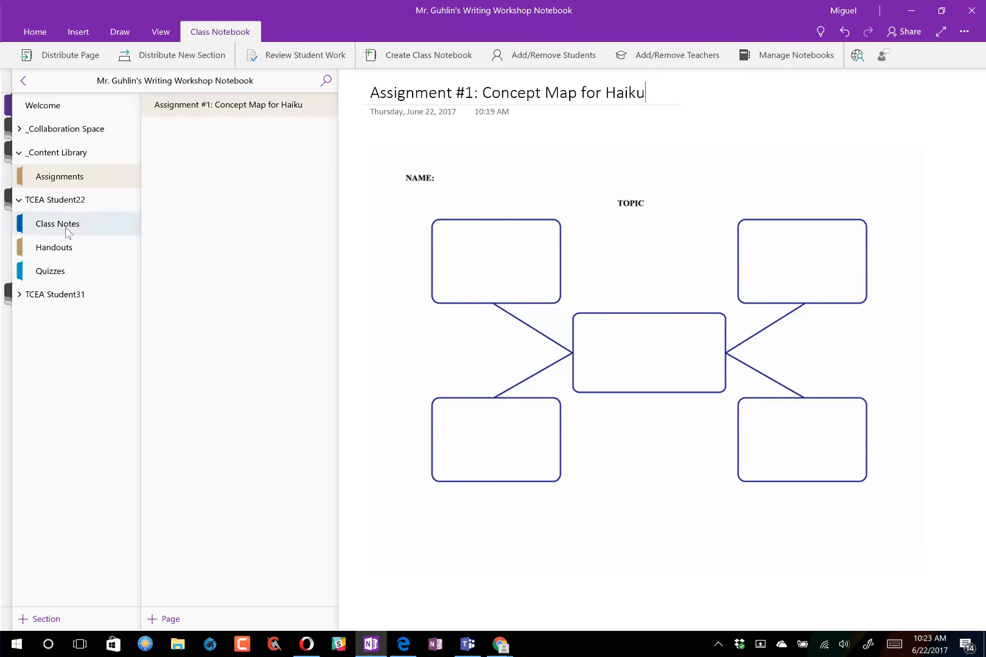
- Check the three Haiku copies in TCEA Student22's Handouts and view TCEA Student31's Handouts
click(91, 253)
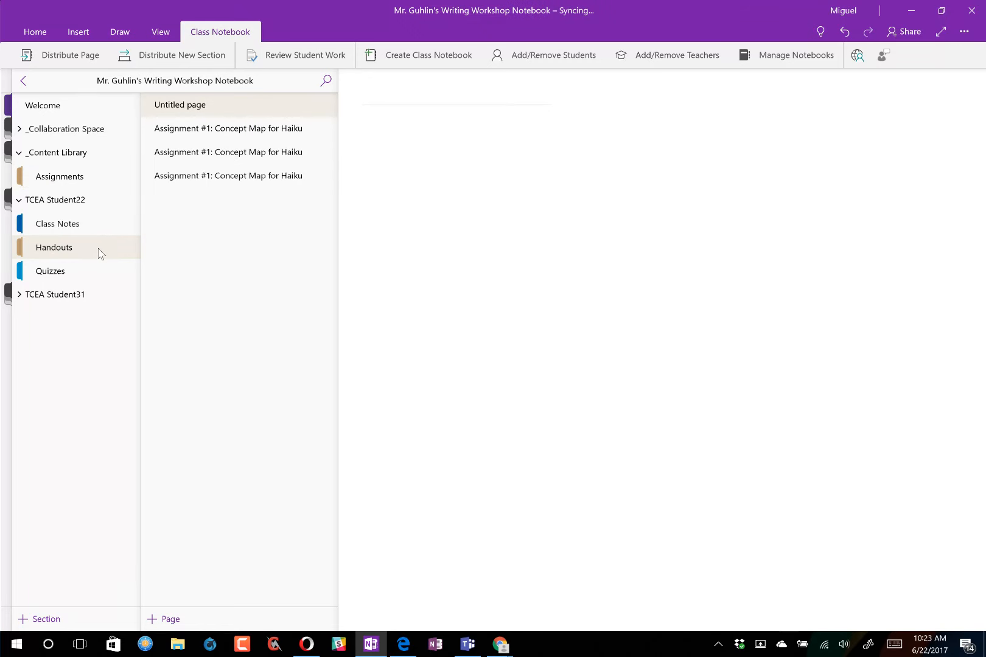
click(203, 134)
click(199, 154)
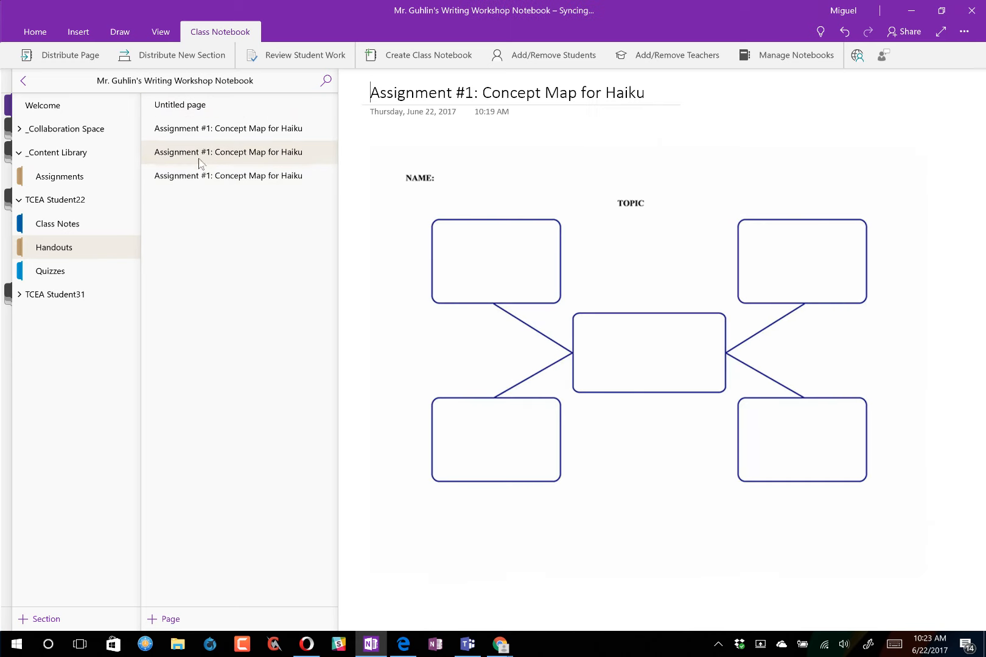
click(198, 178)
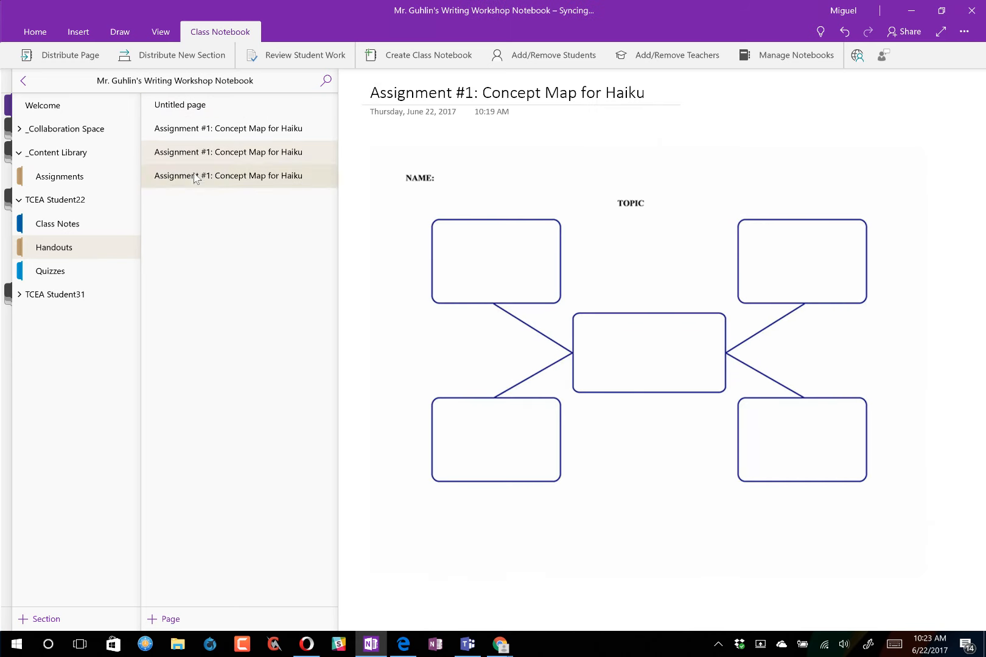
click(19, 295)
click(77, 343)
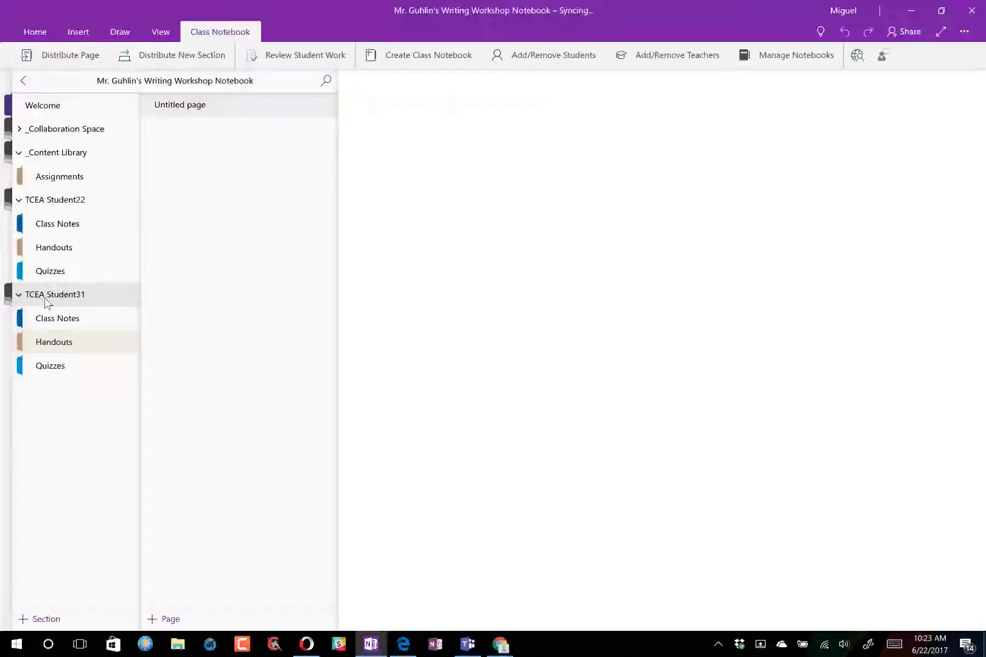
- Delete the duplicate Assignment #1 pages from the first student's Handouts
click(62, 250)
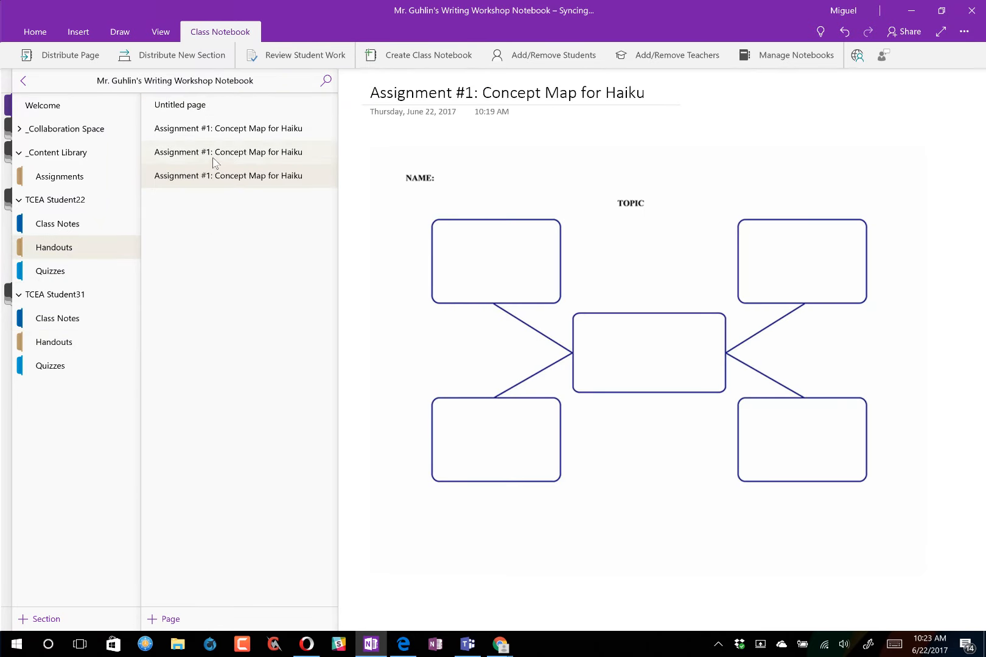
right_click(213, 159)
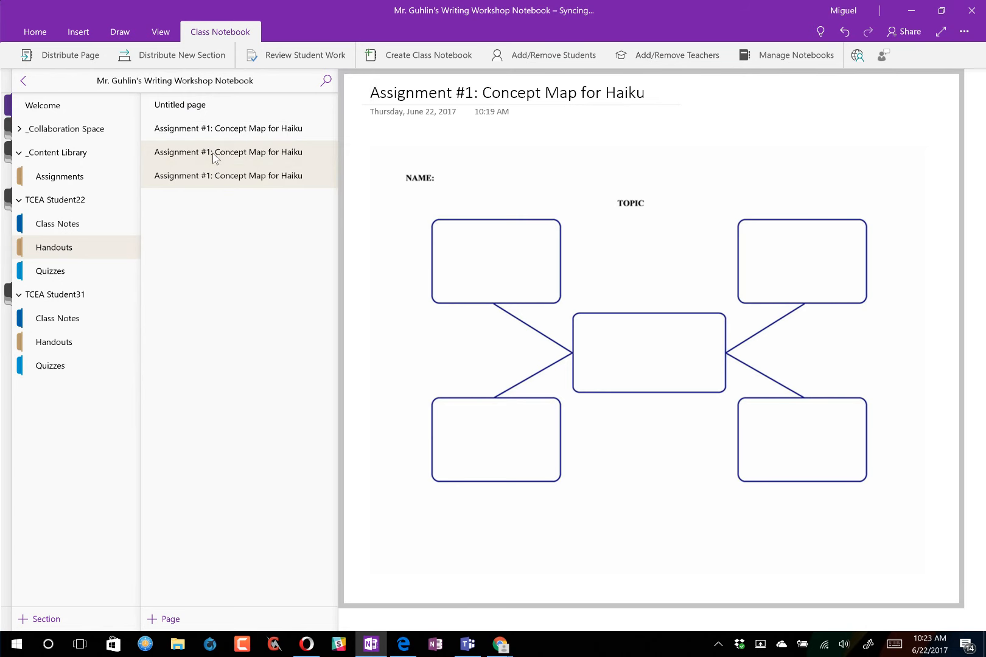
click(201, 172)
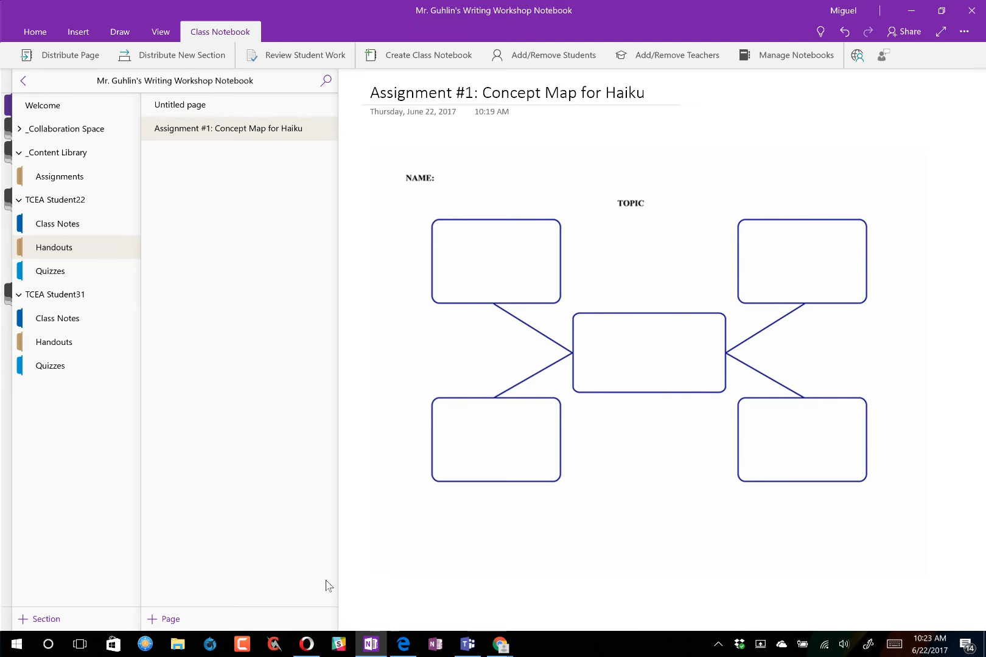
- Open teams.microsoft.com in Waterfox and maximize the browser window
click(209, 646)
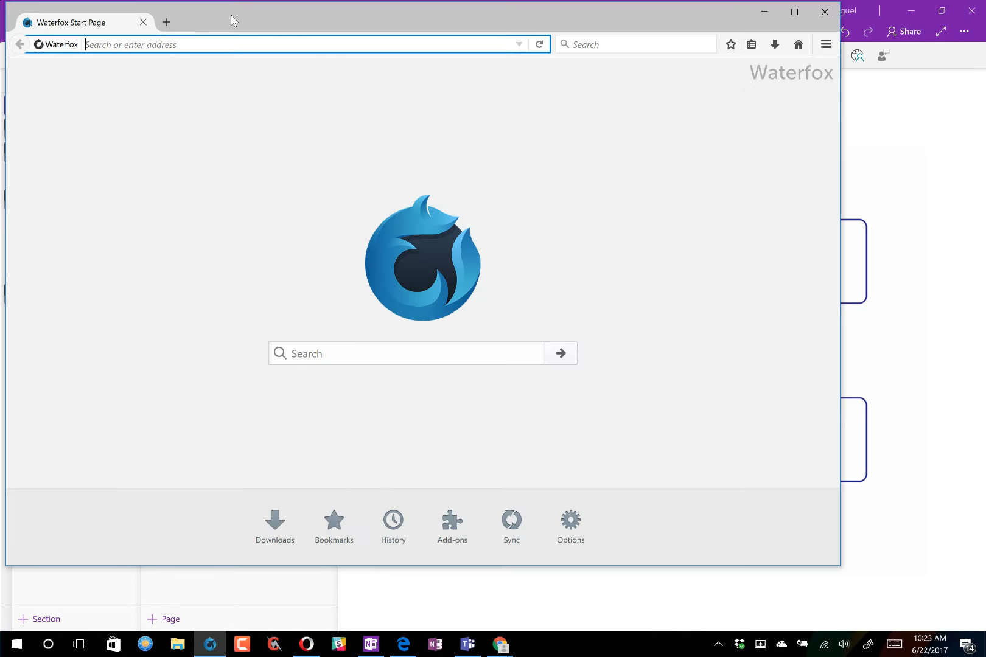
text(teams.mic)
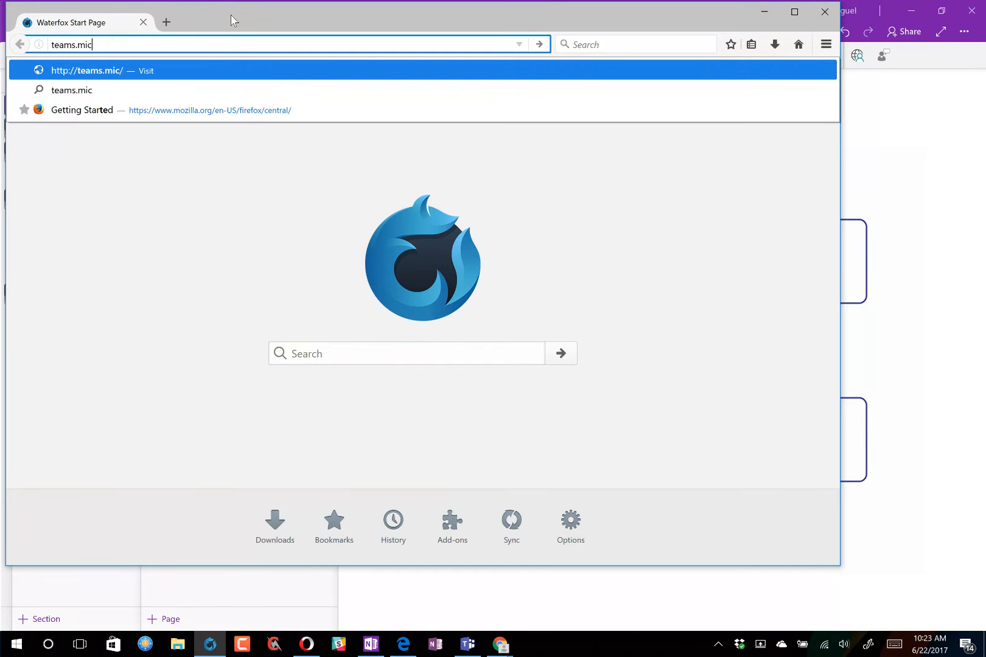
text(rosoft.com)
key(Return)
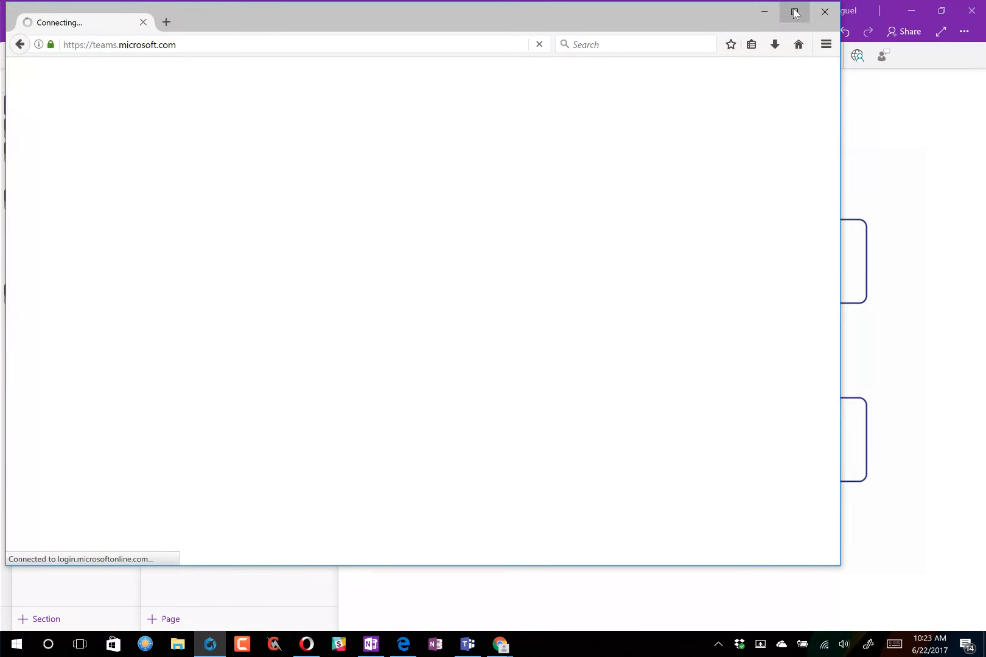
click(794, 11)
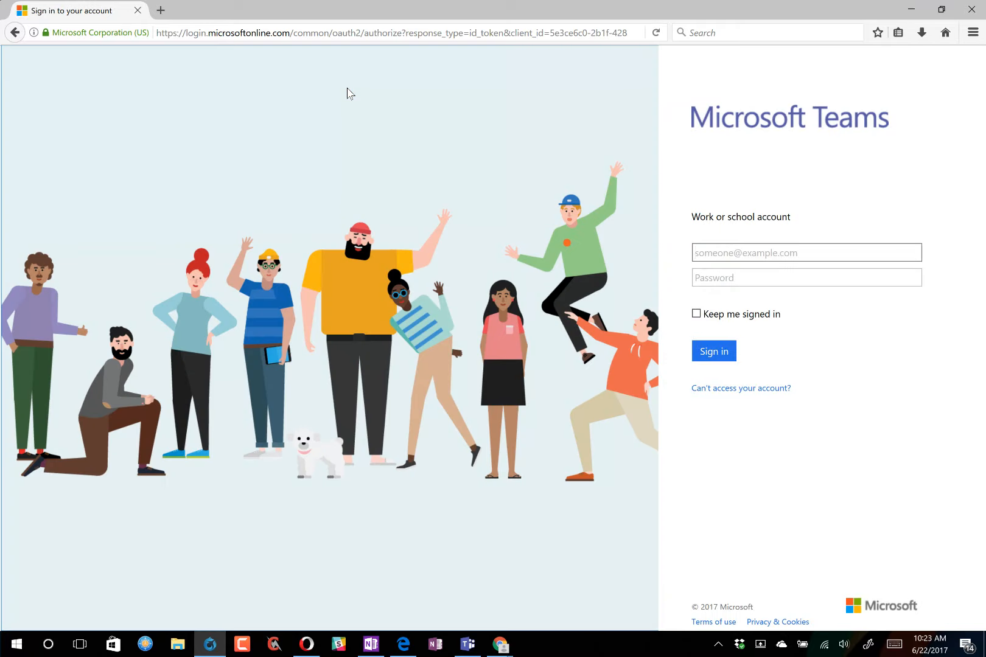
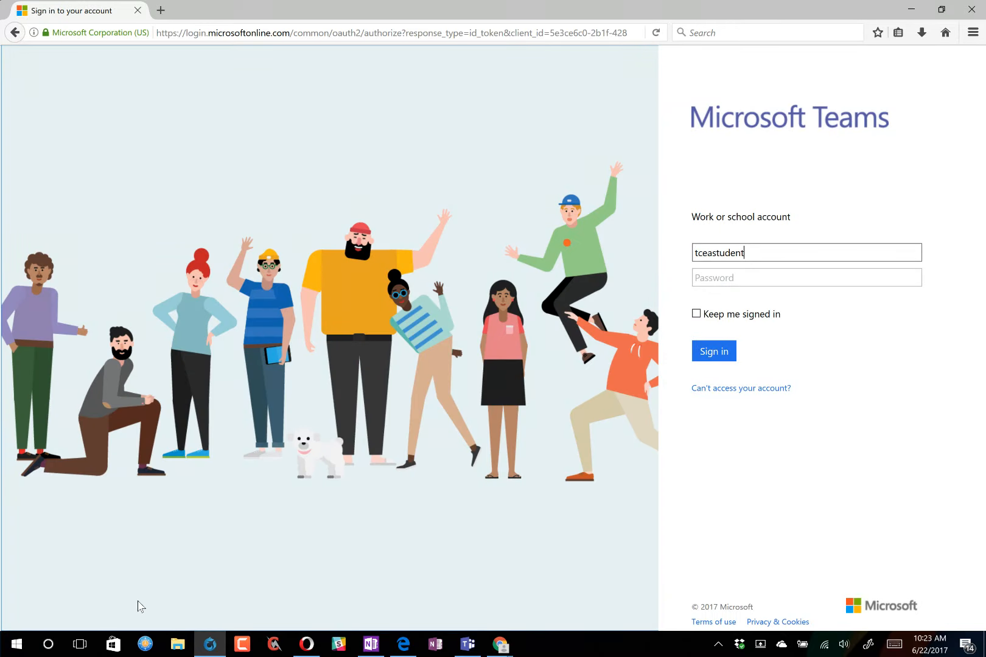
- Sign in to Teams with the student's e-mail address and password, declining to save the login
click(369, 645)
click(368, 647)
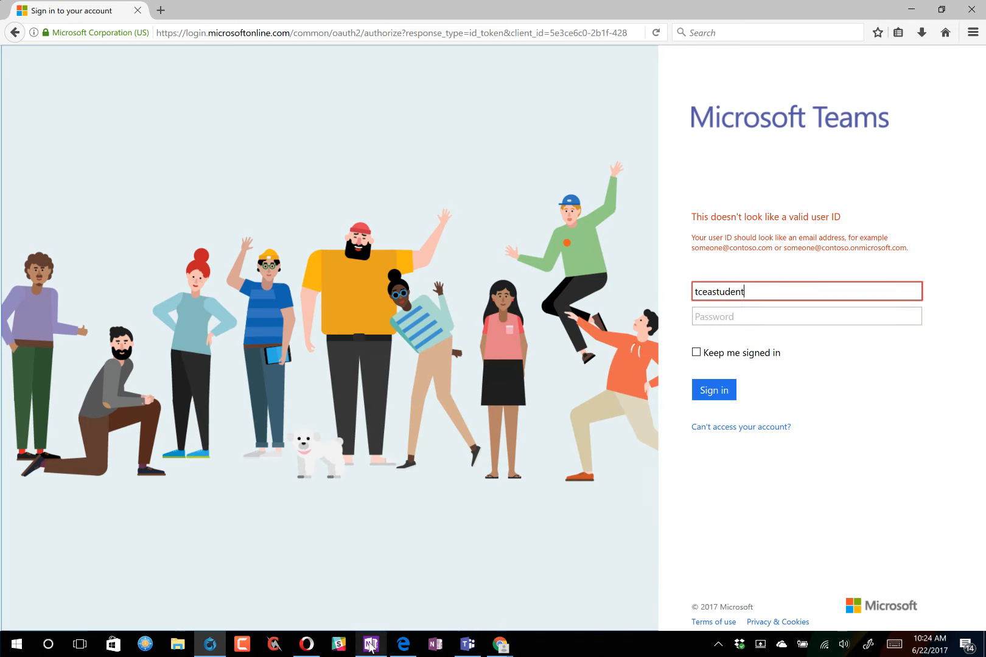
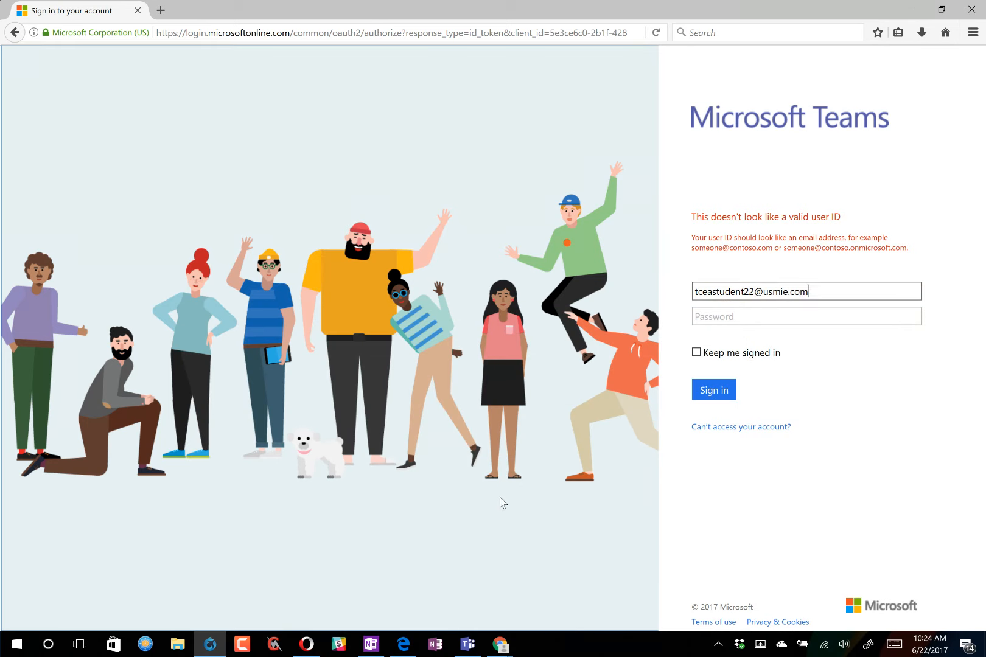
key(Tab)
text(••••)
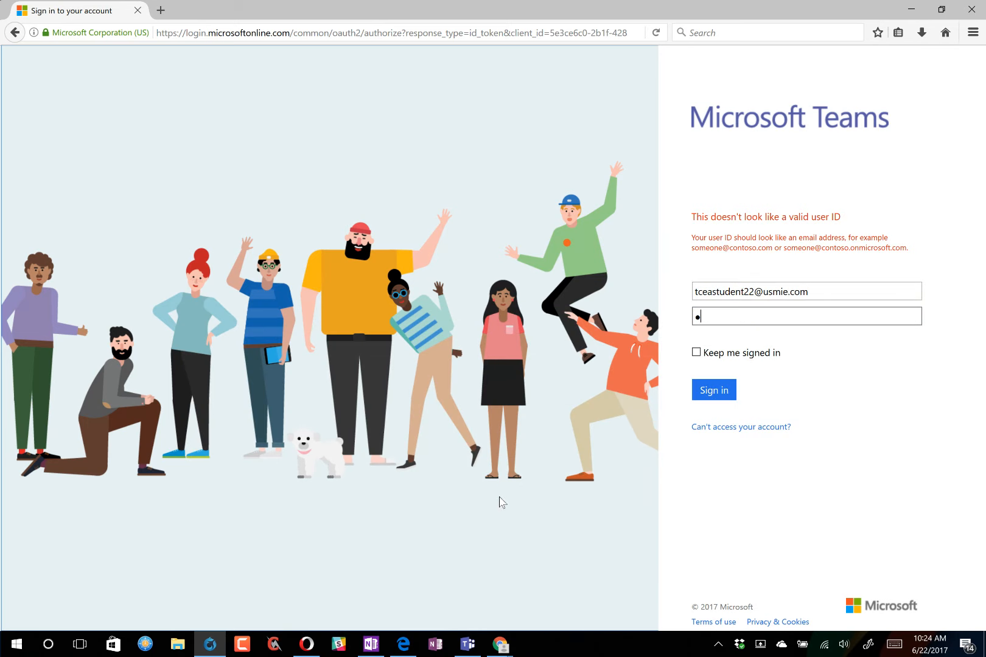
text(••••••)
click(713, 389)
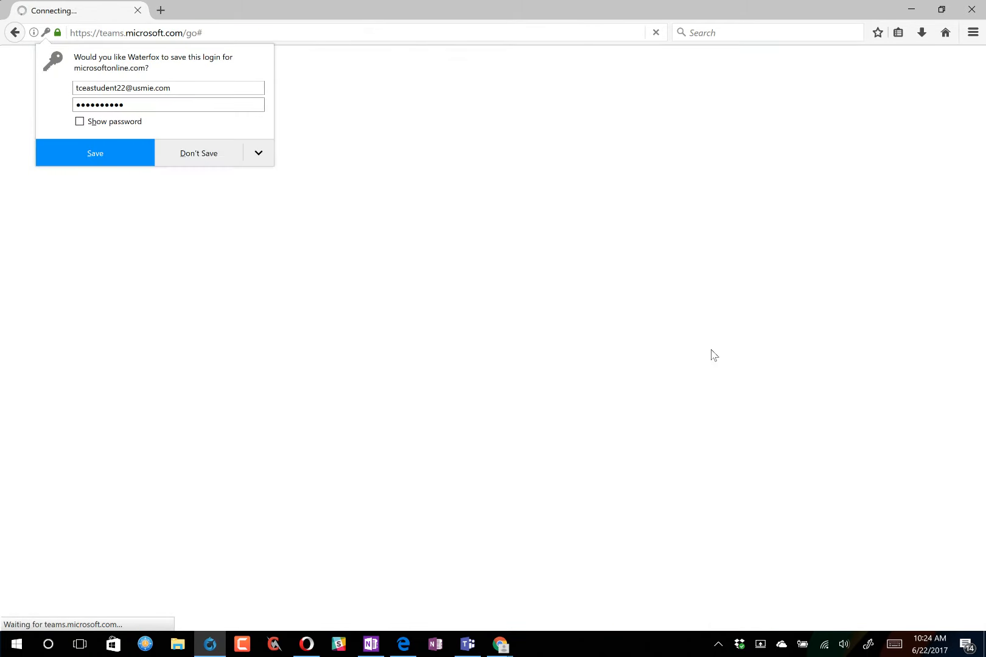
click(221, 151)
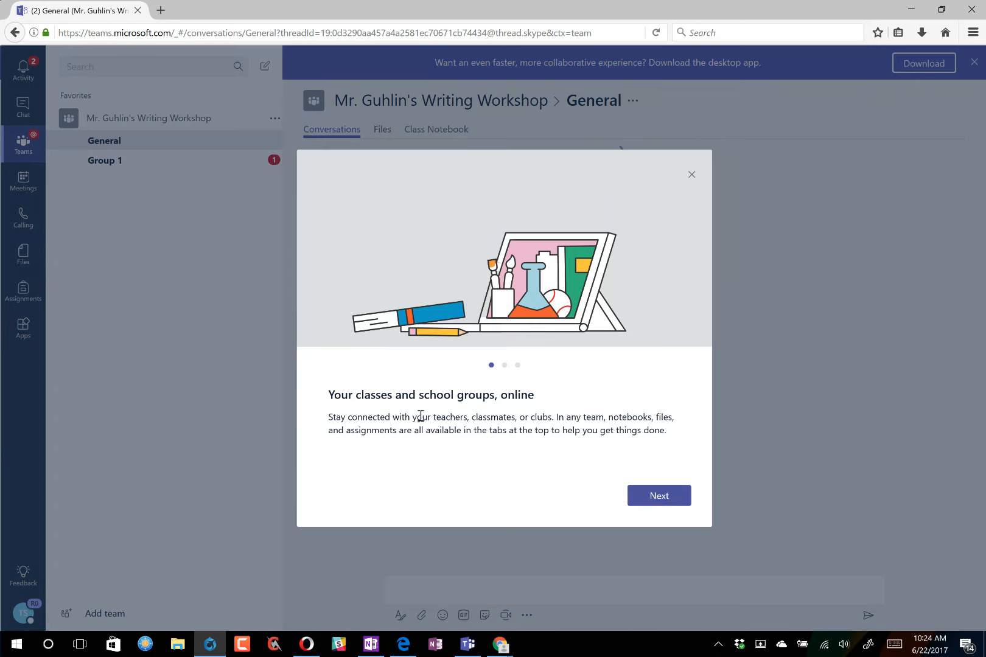
- Finish the three-slide welcome tour and open the General channel's Class Notebook tab
click(659, 500)
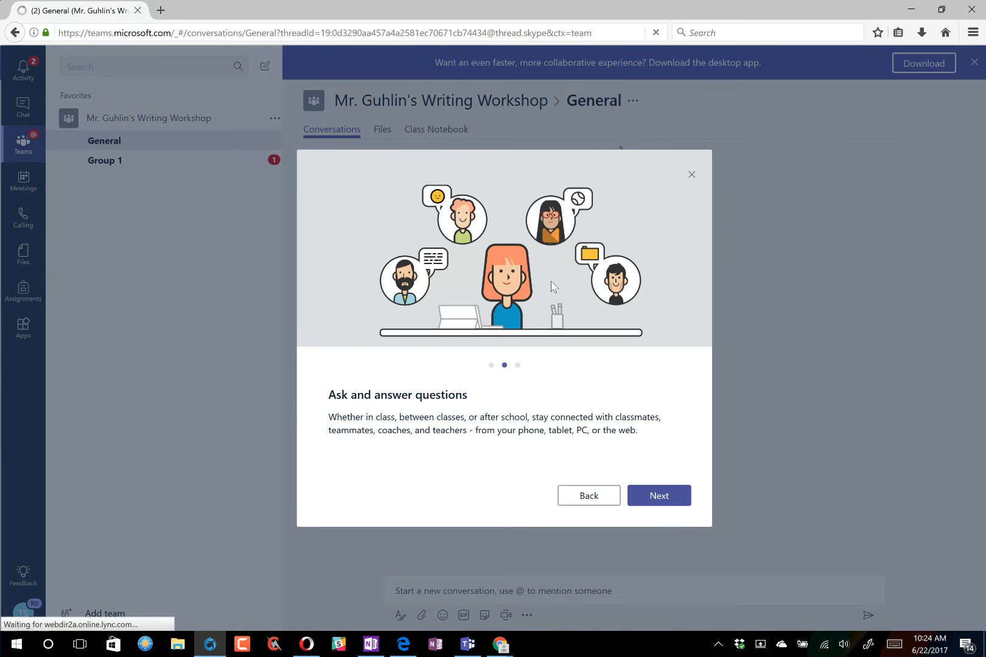
click(649, 503)
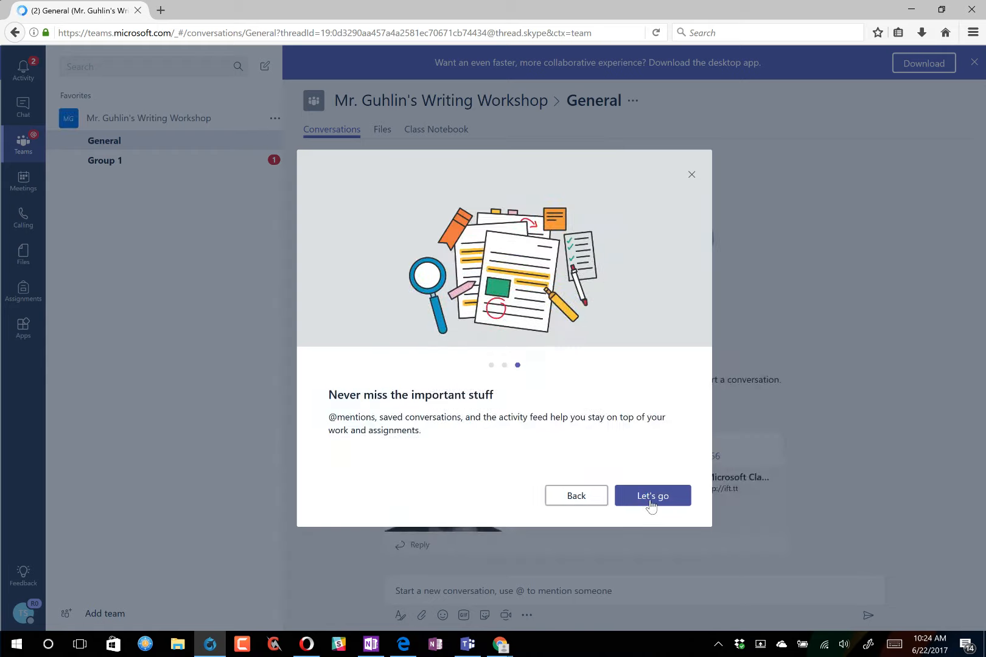
click(650, 499)
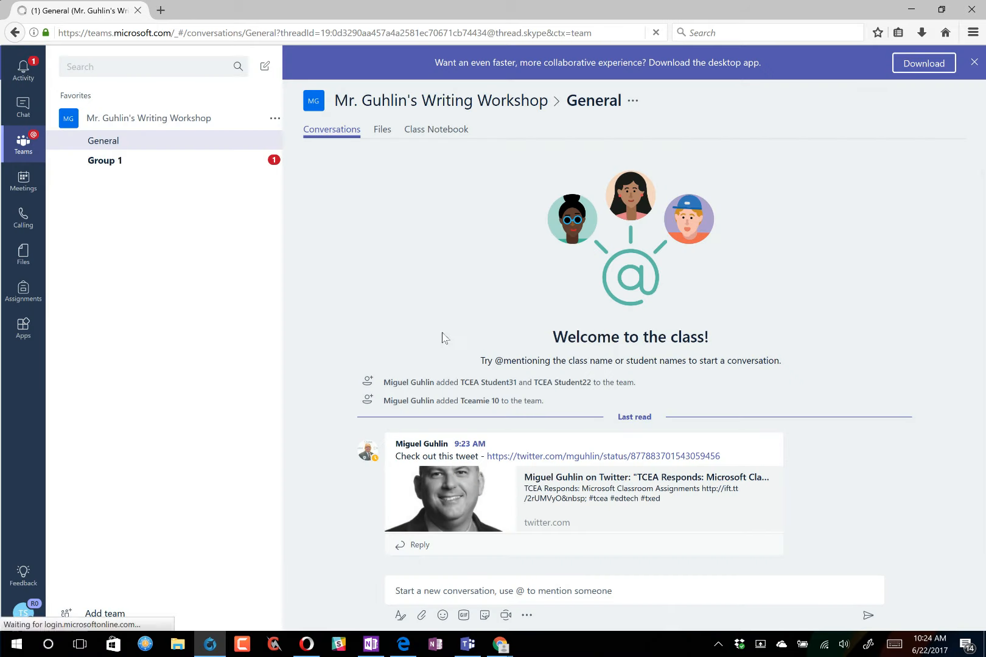
click(382, 131)
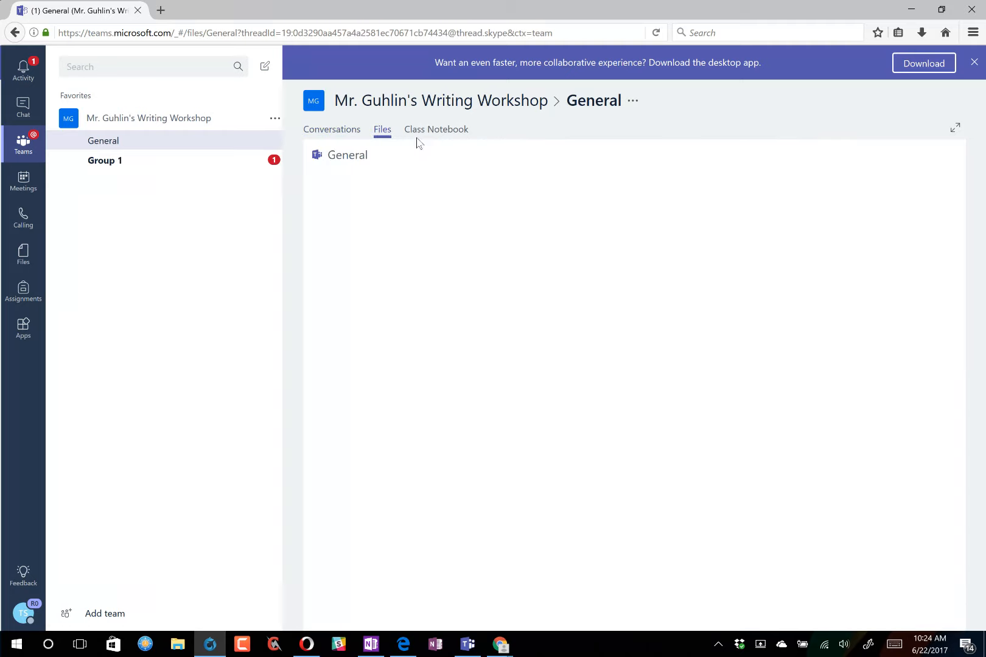
click(417, 131)
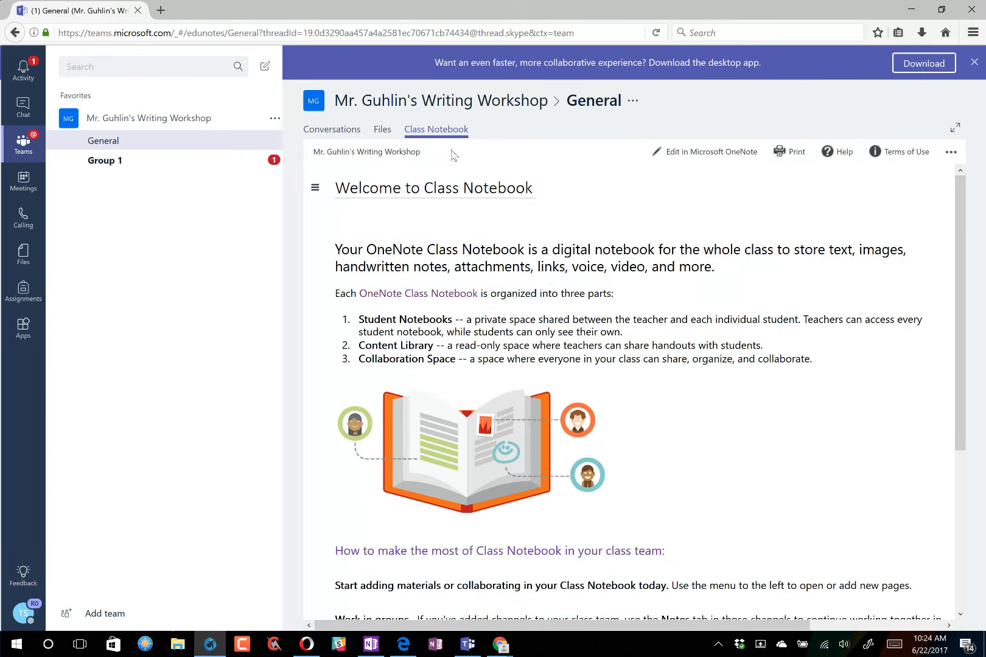
- Show the Class Notebook's page list in Teams, then switch back to the OneNote window
click(316, 193)
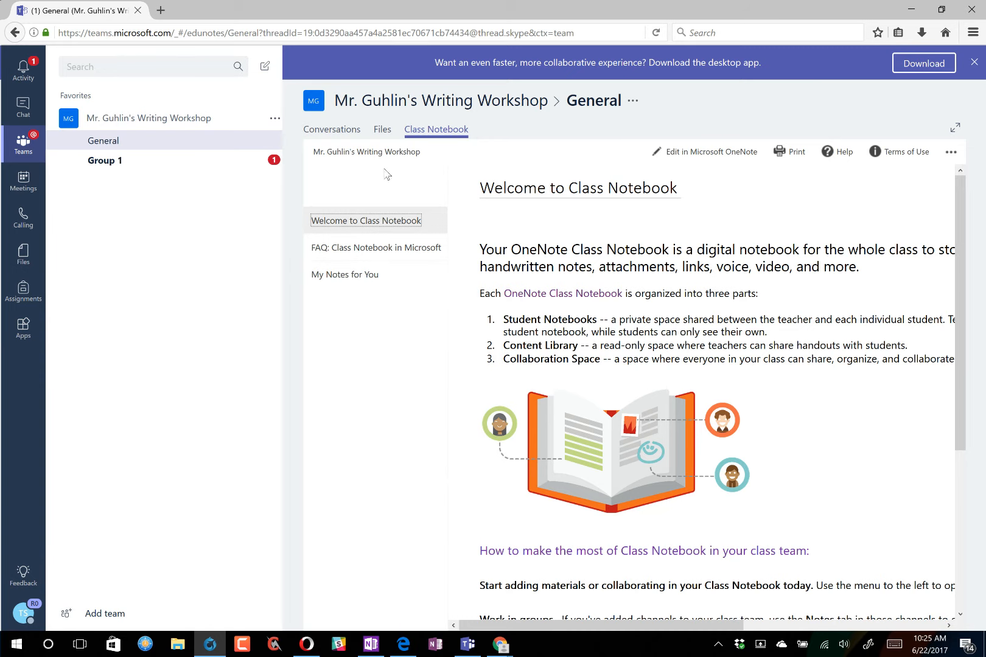
scroll(555, 370, down, 4)
scroll(768, 449, up, 4)
mouse_move(377, 642)
mouse_move(391, 606)
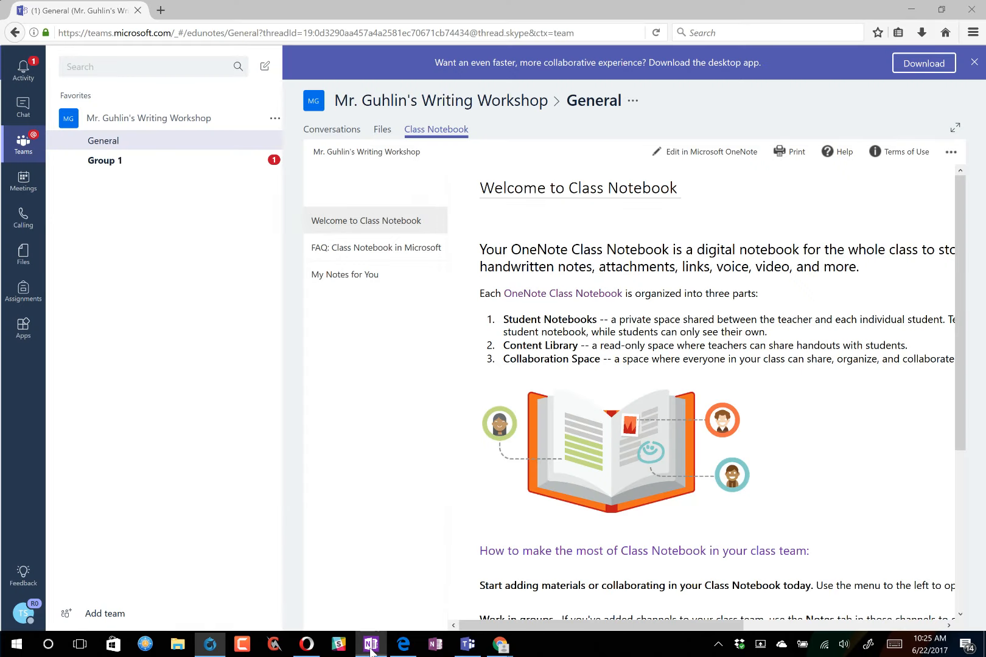
click(432, 644)
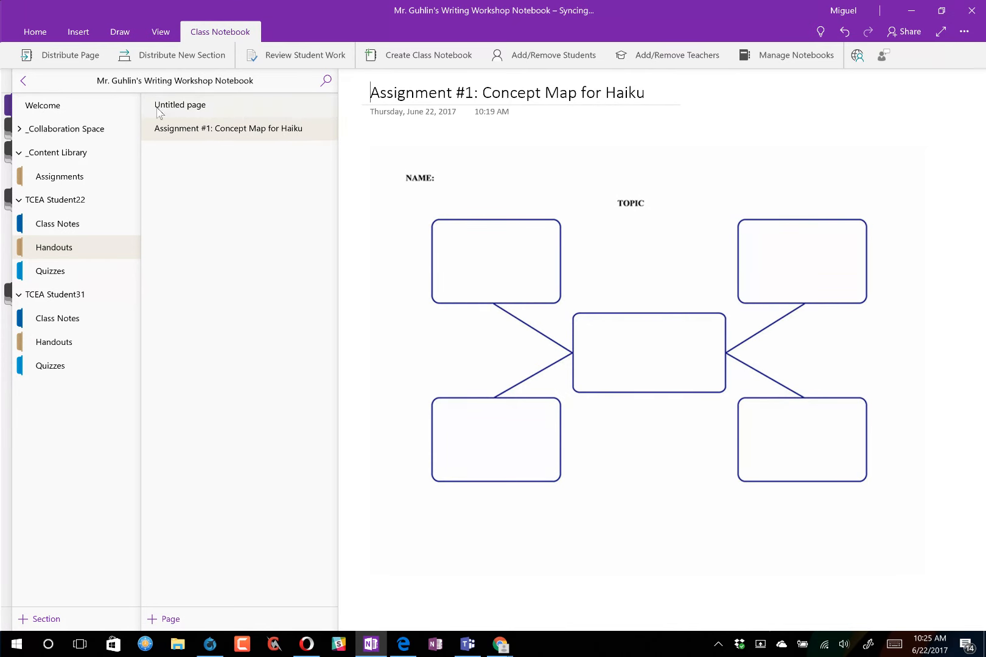
- Choose a pen on the Draw tab, set it to blue and thin its stroke twice
click(104, 41)
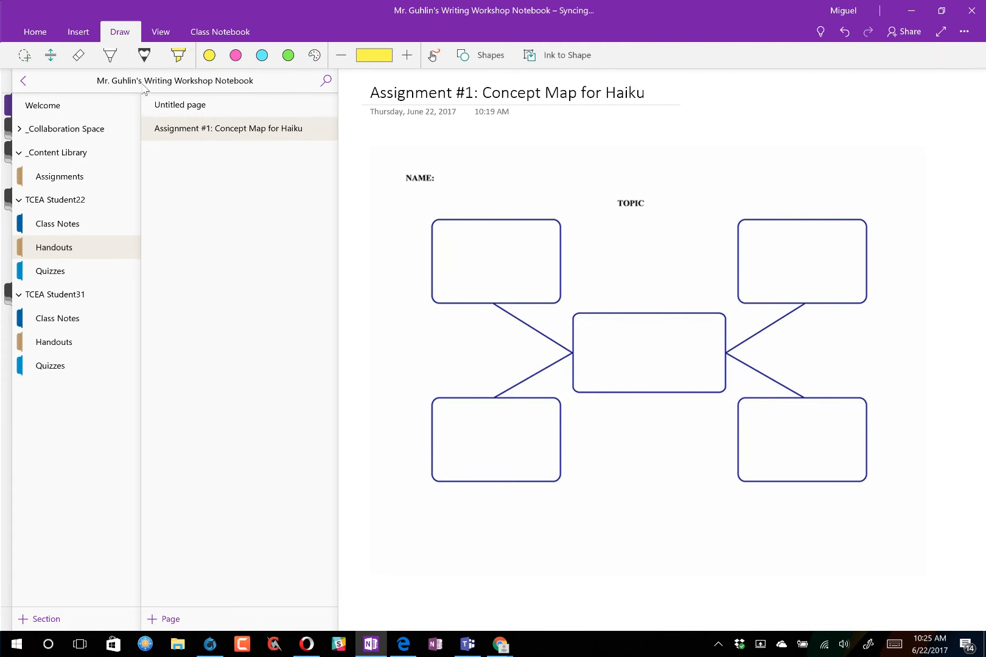
click(110, 55)
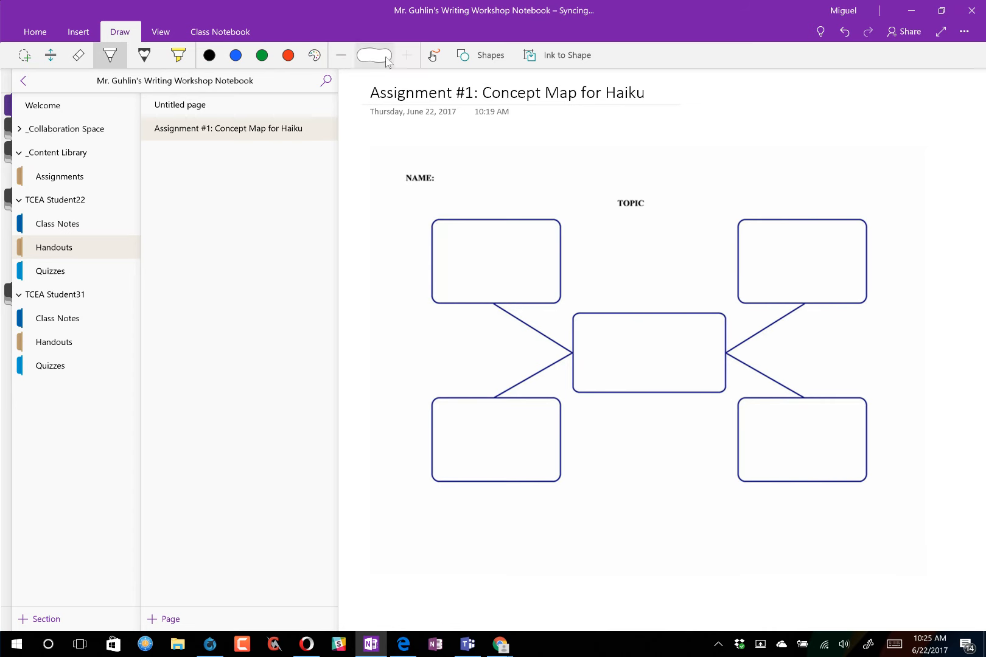
click(235, 56)
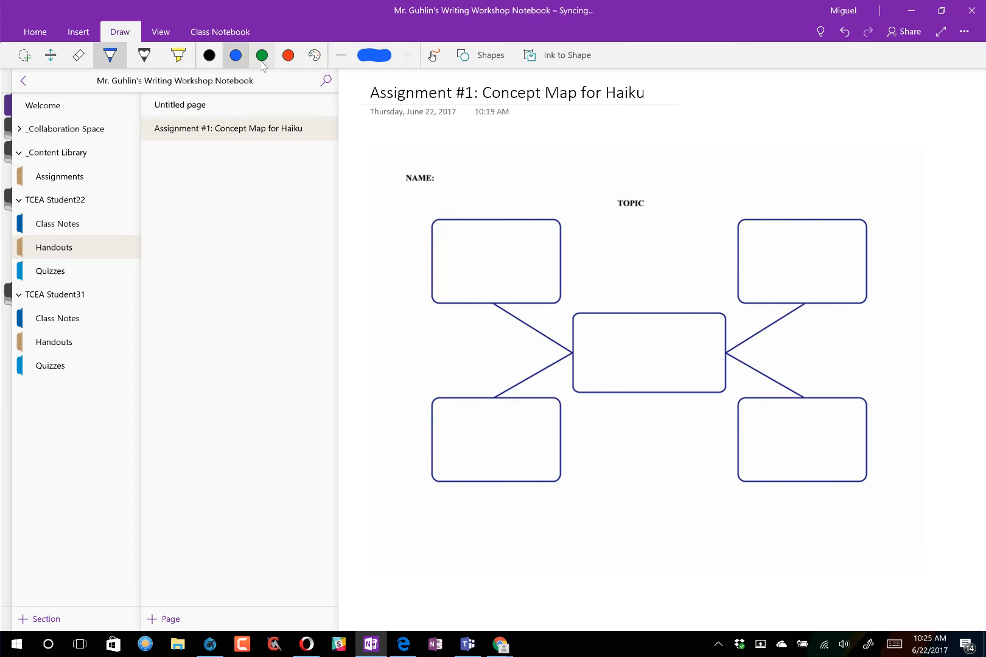
click(341, 56)
click(342, 56)
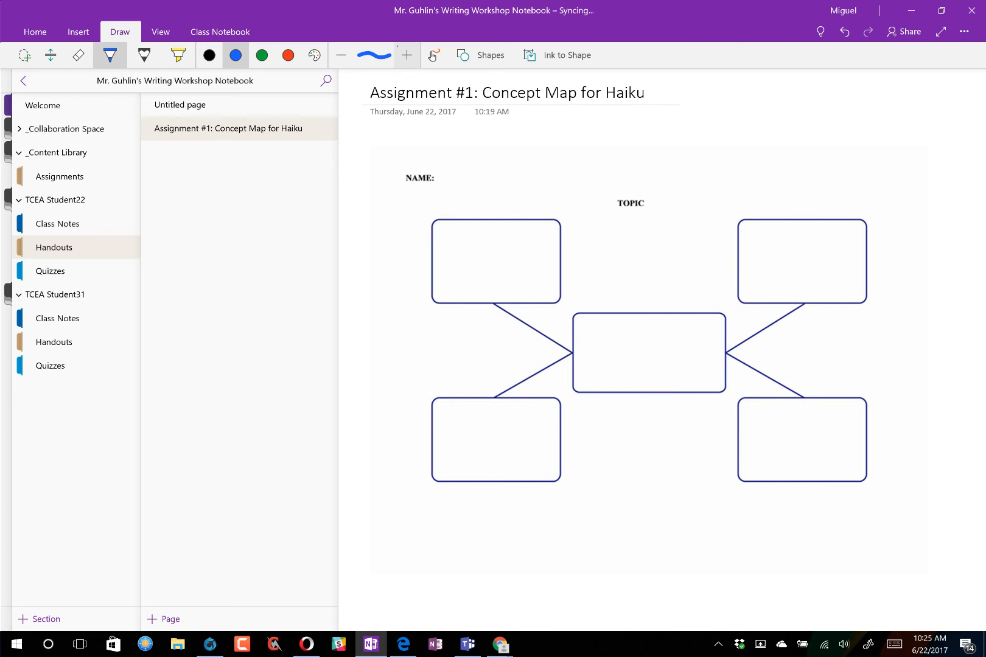
- Handwrite 'Ocean' in the centre box, 'blue' top-right and 'green' bottom-right
drag(586, 365, 584, 348)
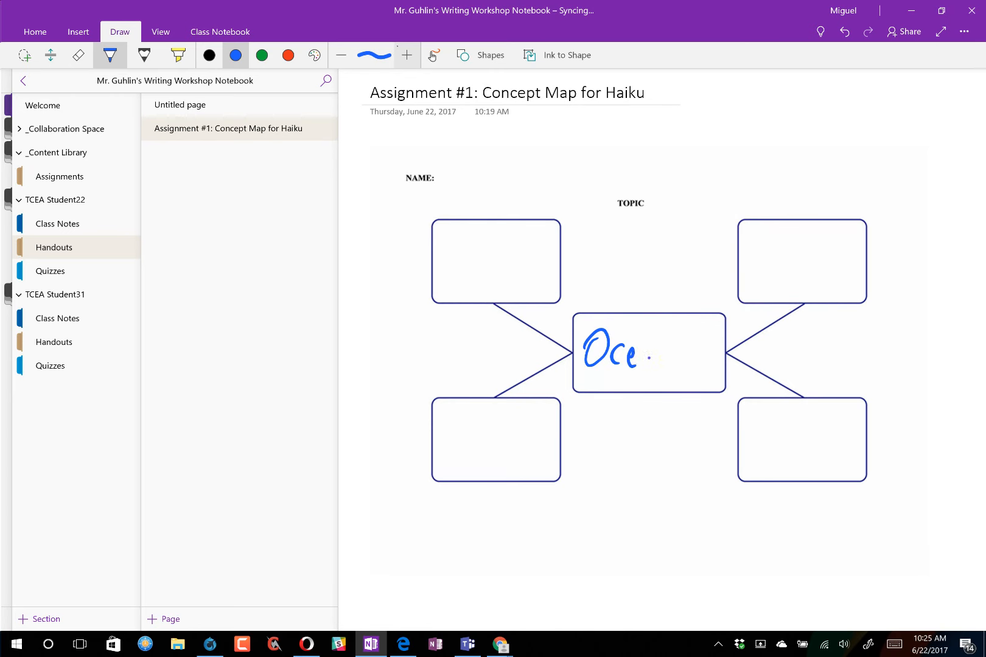
drag(649, 354, 657, 367)
mouse_move(754, 247)
mouse_down()
mouse_move(756, 285)
mouse_move(791, 284)
mouse_up()
drag(795, 277, 806, 284)
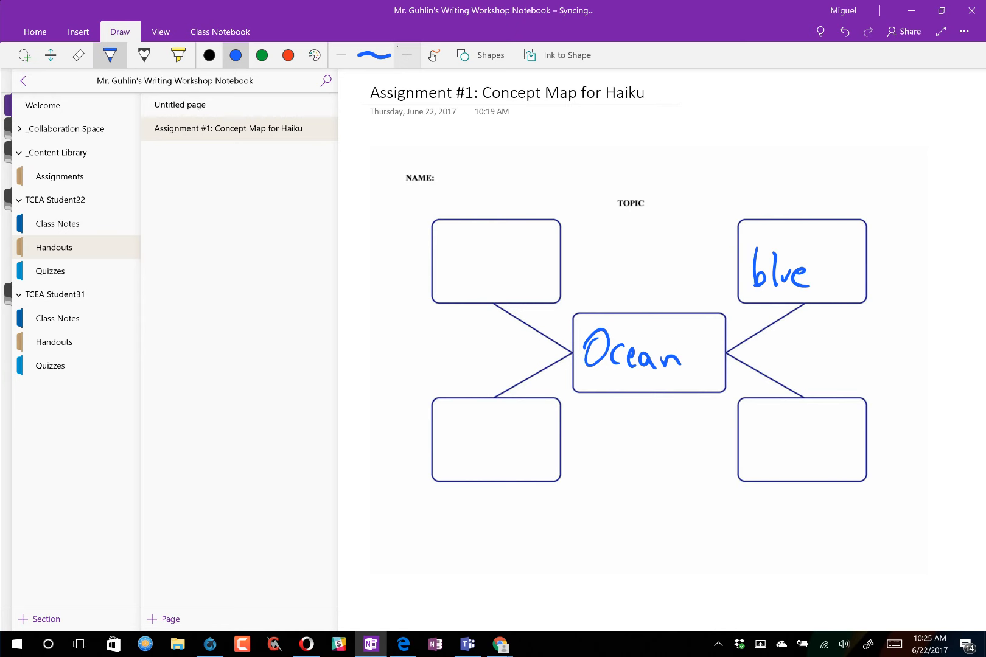
mouse_move(760, 428)
mouse_down()
mouse_move(755, 458)
mouse_move(825, 434)
mouse_up()
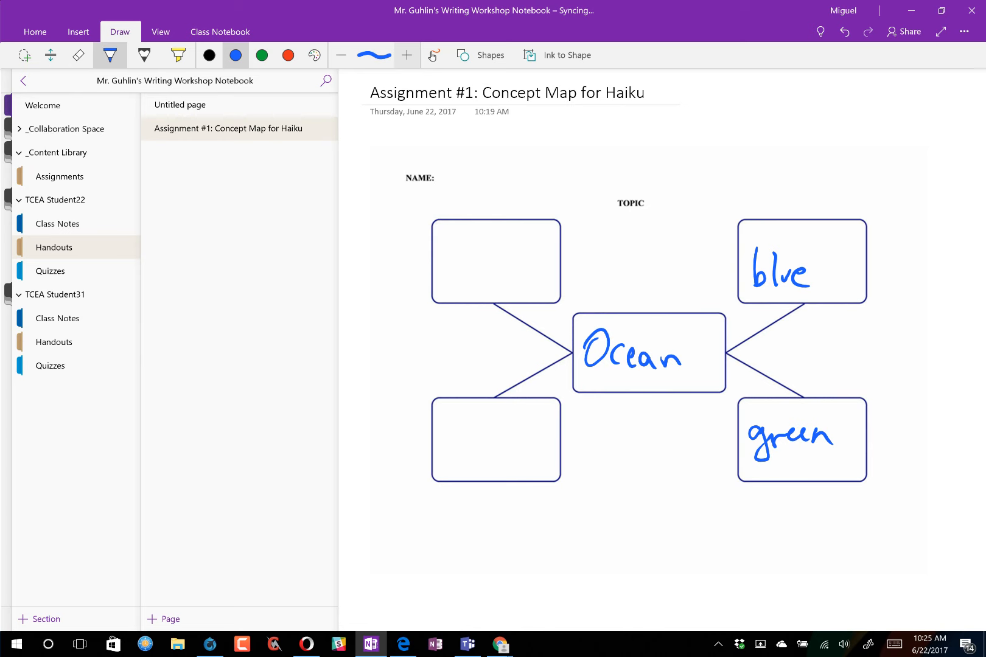
- Handwrite the student's name beside NAME and start the topic 'Ocean' beside TOPIC
drag(467, 152, 473, 149)
drag(479, 177, 494, 167)
mouse_move(520, 168)
mouse_down()
mouse_move(513, 182)
mouse_move(535, 163)
mouse_up()
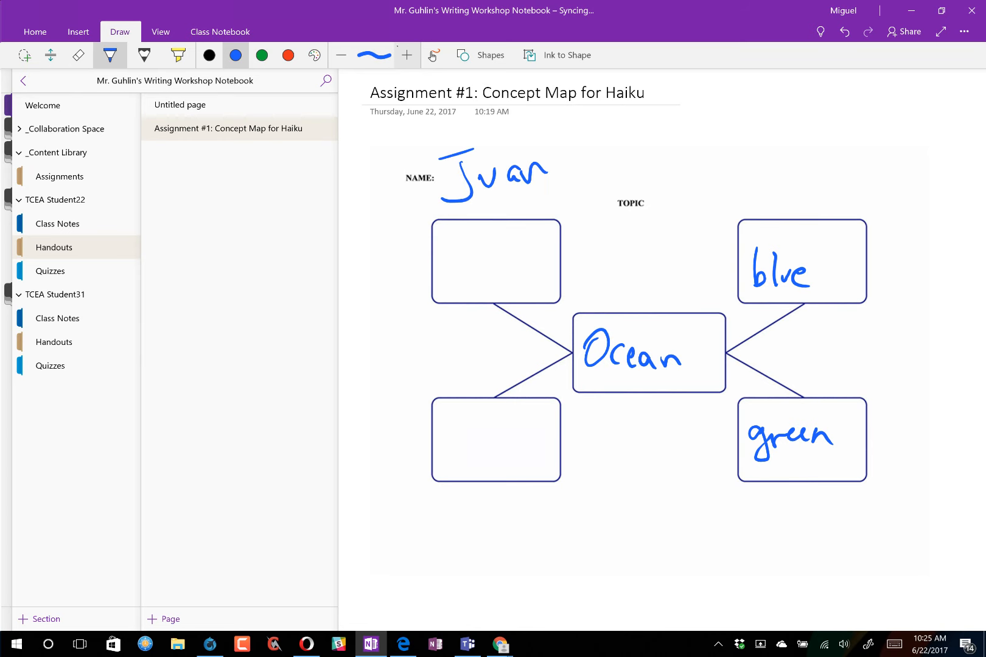
drag(664, 186, 708, 205)
drag(712, 196, 736, 190)
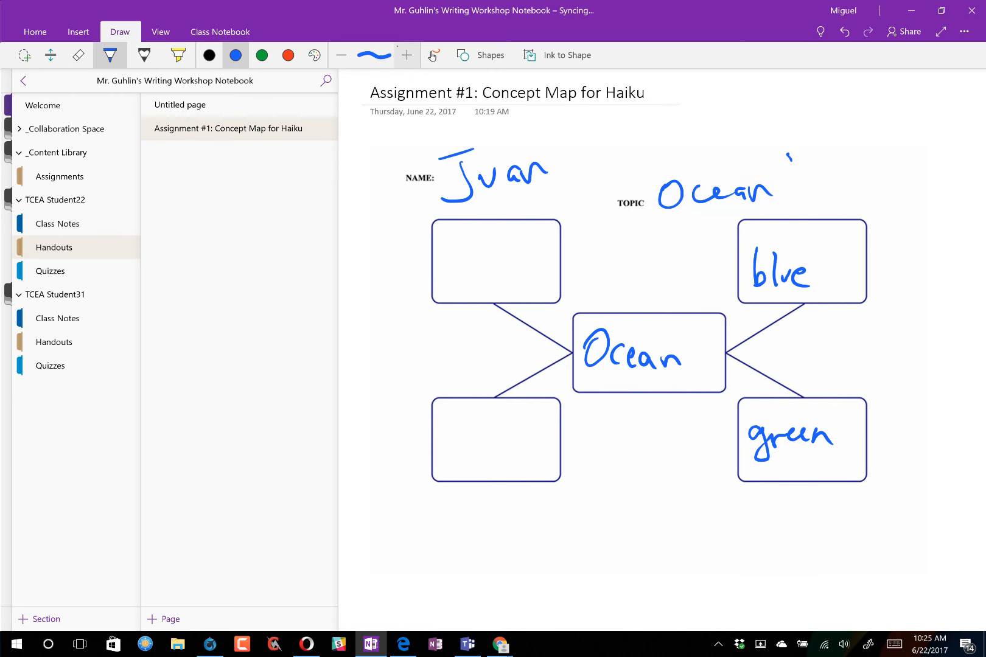
- Ink 'HaiKu' after 'Ocean' so the topic reads Ocean HaiKu
drag(789, 156, 794, 198)
drag(814, 152, 822, 199)
drag(794, 182, 815, 177)
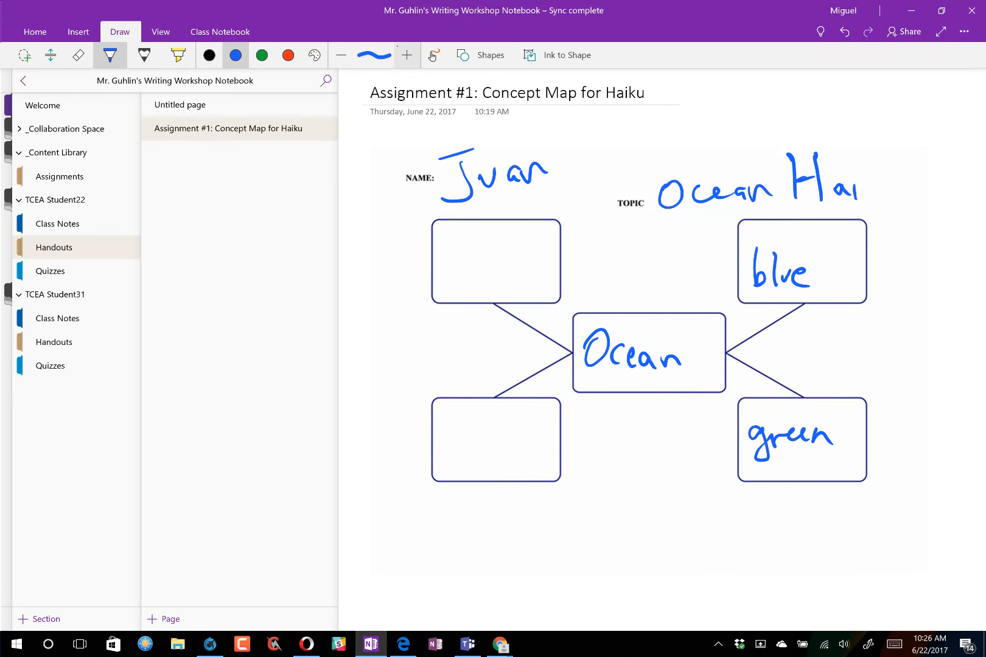
drag(874, 157, 877, 198)
mouse_move(892, 157)
mouse_down()
mouse_move(882, 179)
mouse_move(898, 198)
mouse_up()
drag(902, 180, 918, 198)
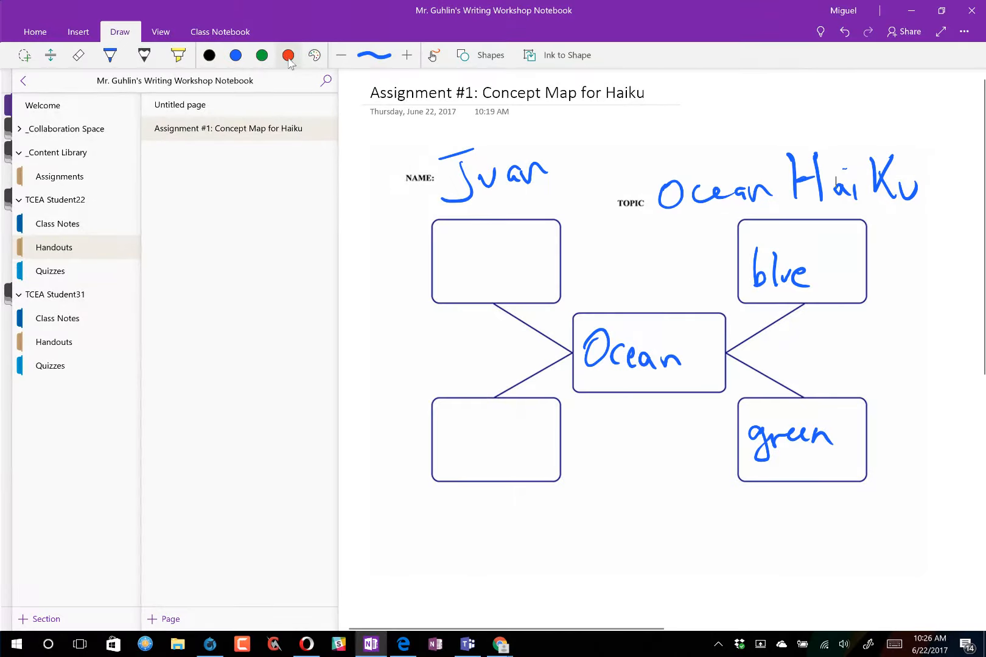
- Switch the pen to red ink and collapse then re-expand the TCEA Student31 section group
click(315, 57)
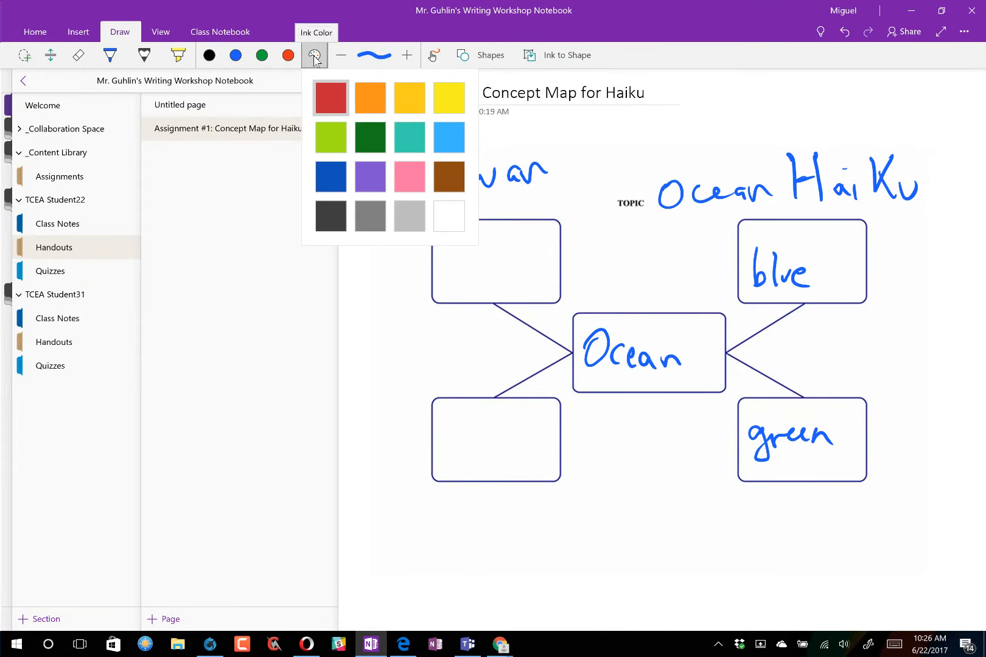
click(288, 56)
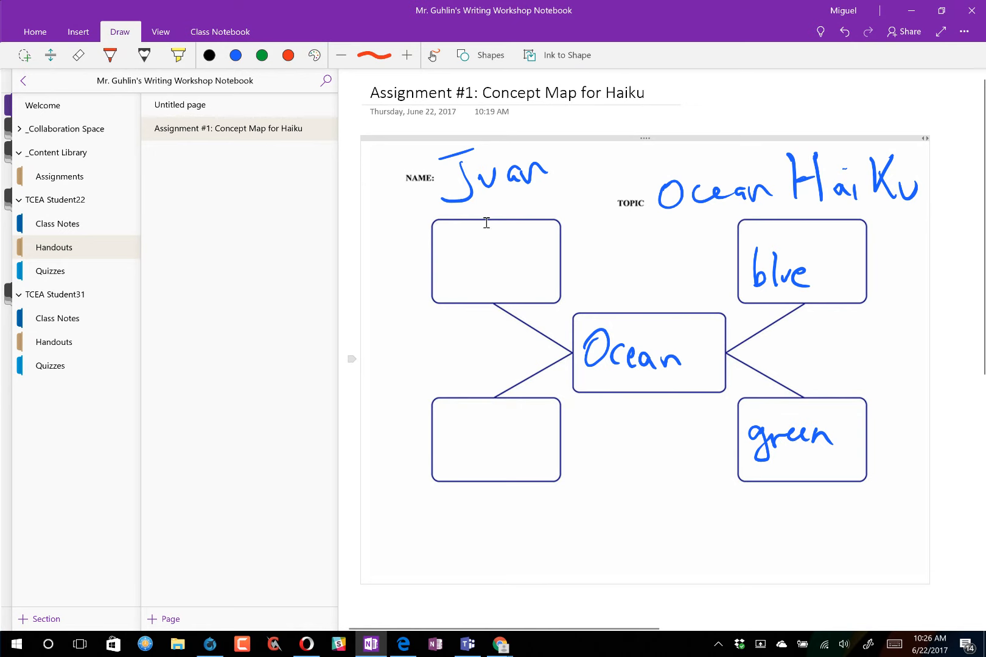
click(30, 298)
click(38, 302)
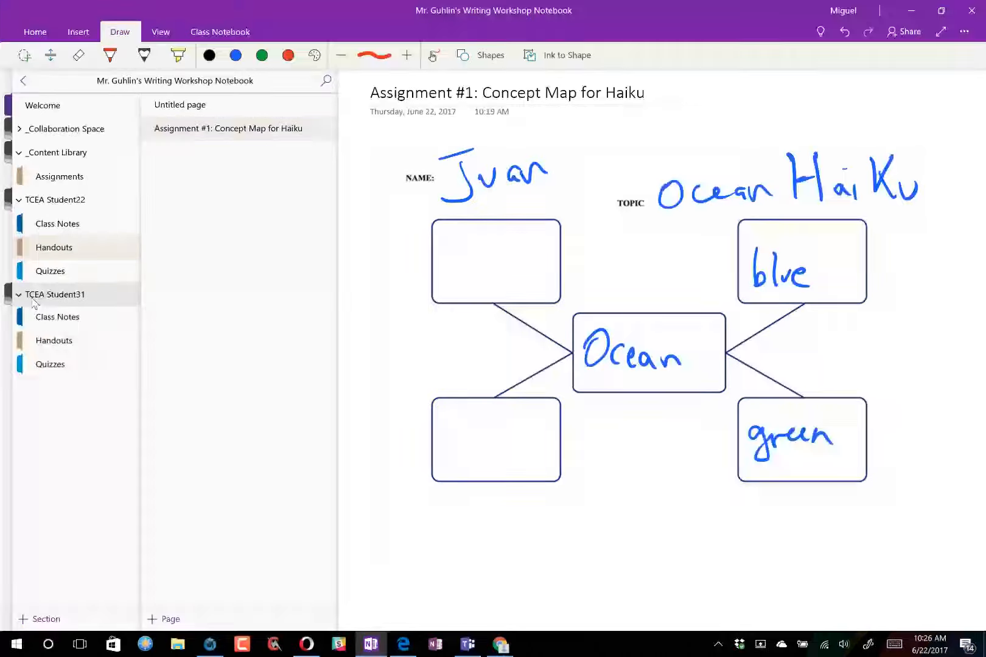
- Check TCEA Student31's Handouts and Class Notes, then bring up page options in Content Library's Assignments
click(61, 339)
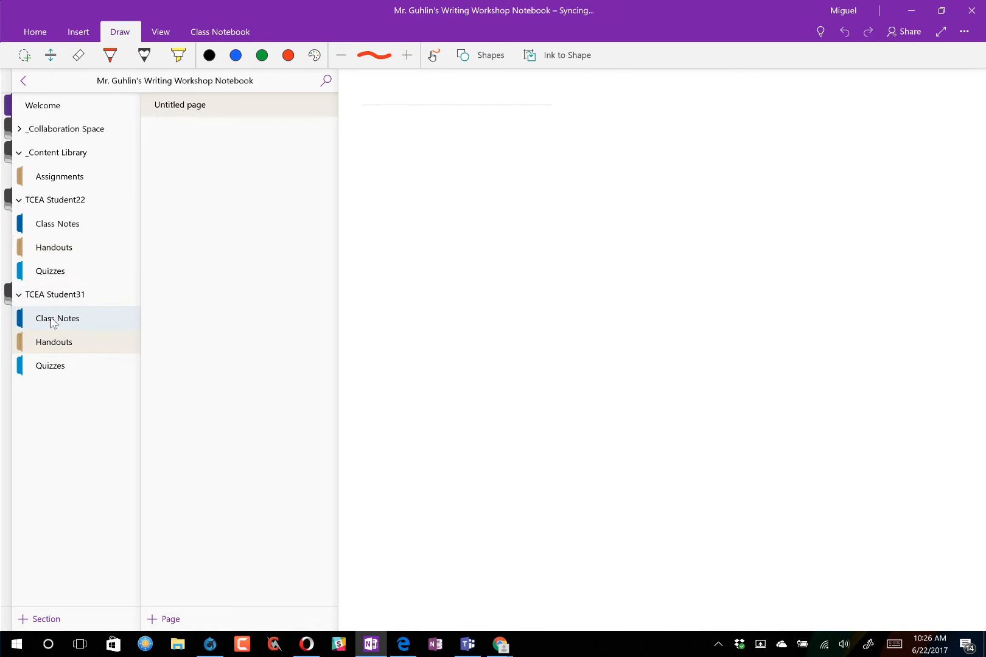
click(53, 322)
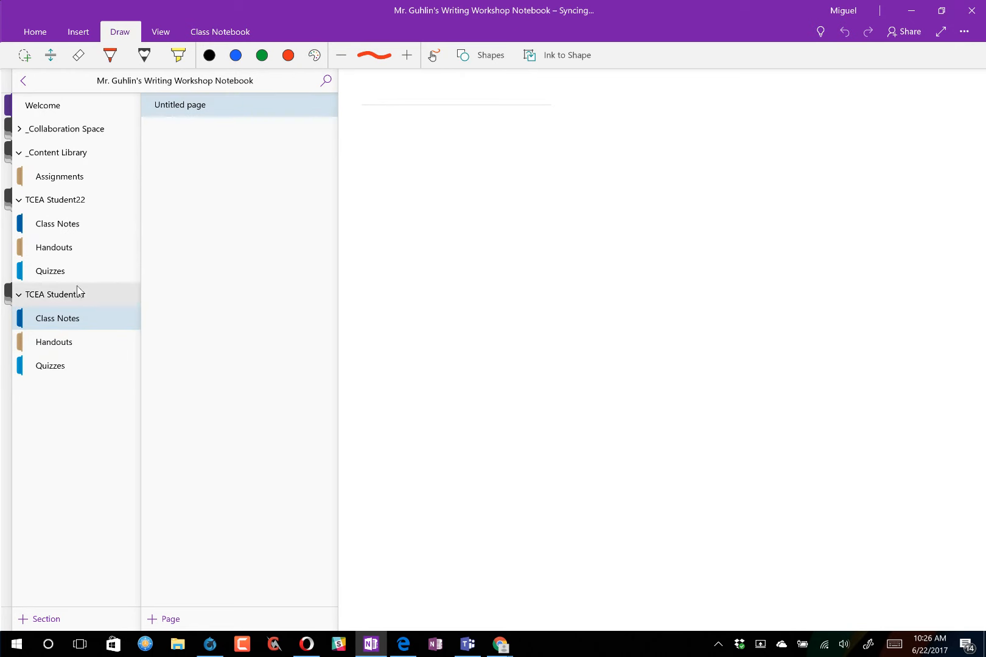
click(78, 180)
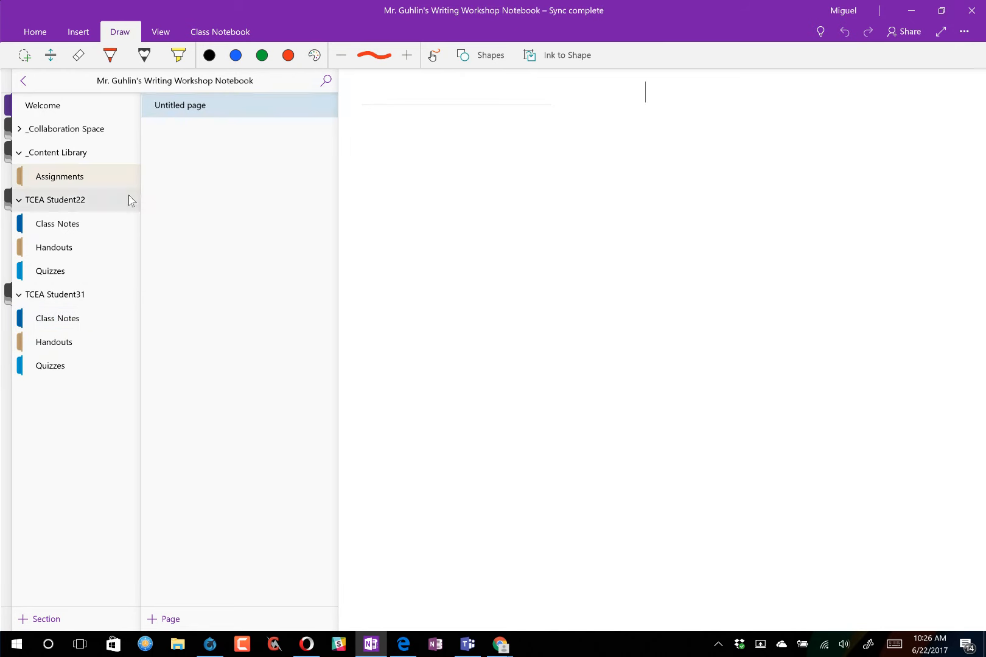
right_click(205, 169)
- Add a new page in Assignments titled 'Assignments #2' and show the Class Notebook commands
click(195, 106)
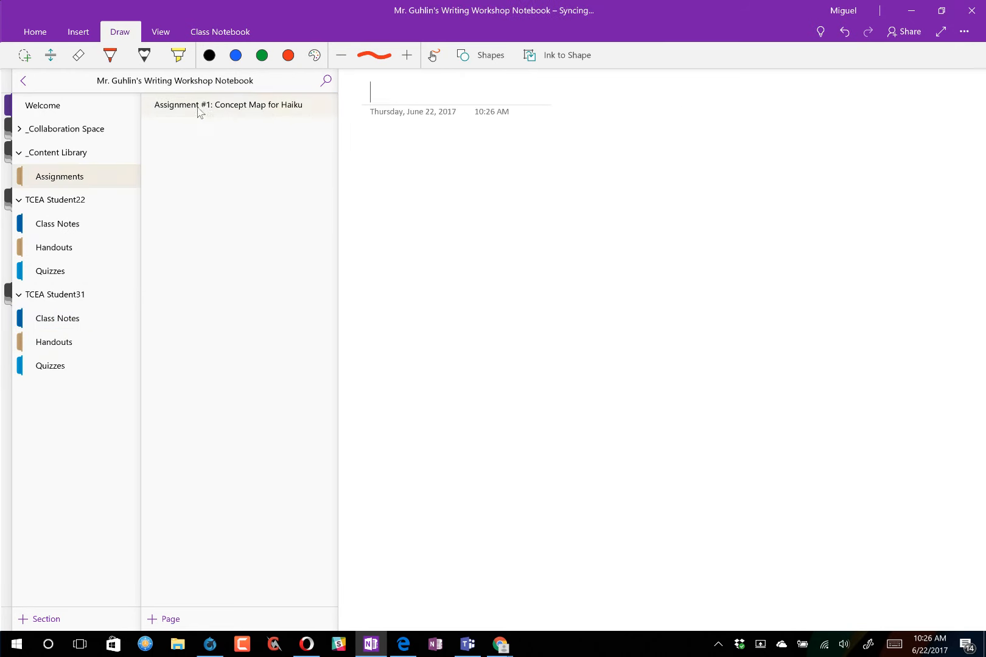
text(As)
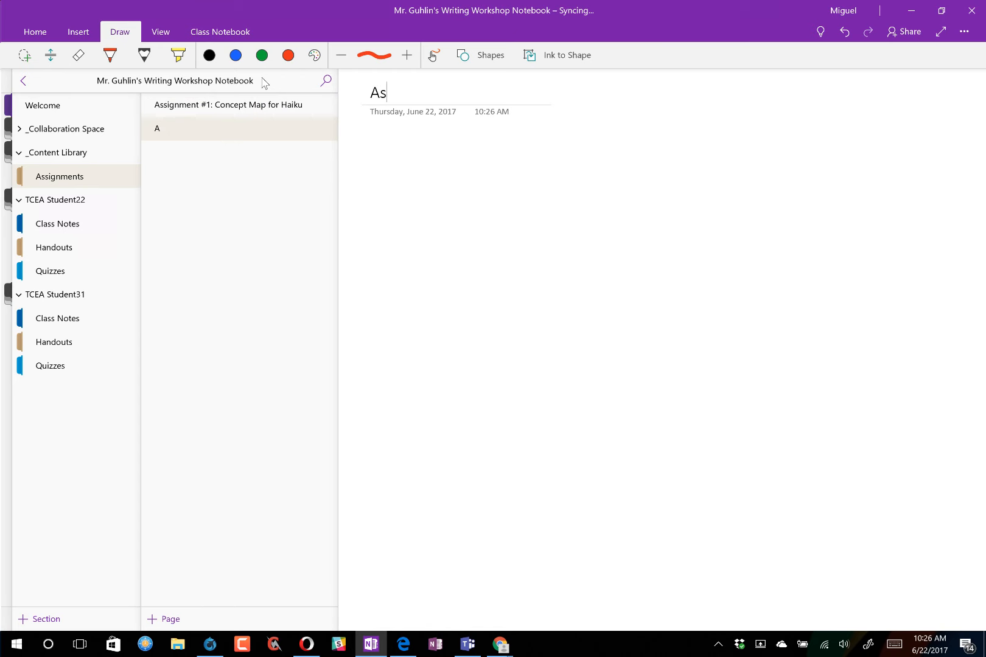
text(signments #2)
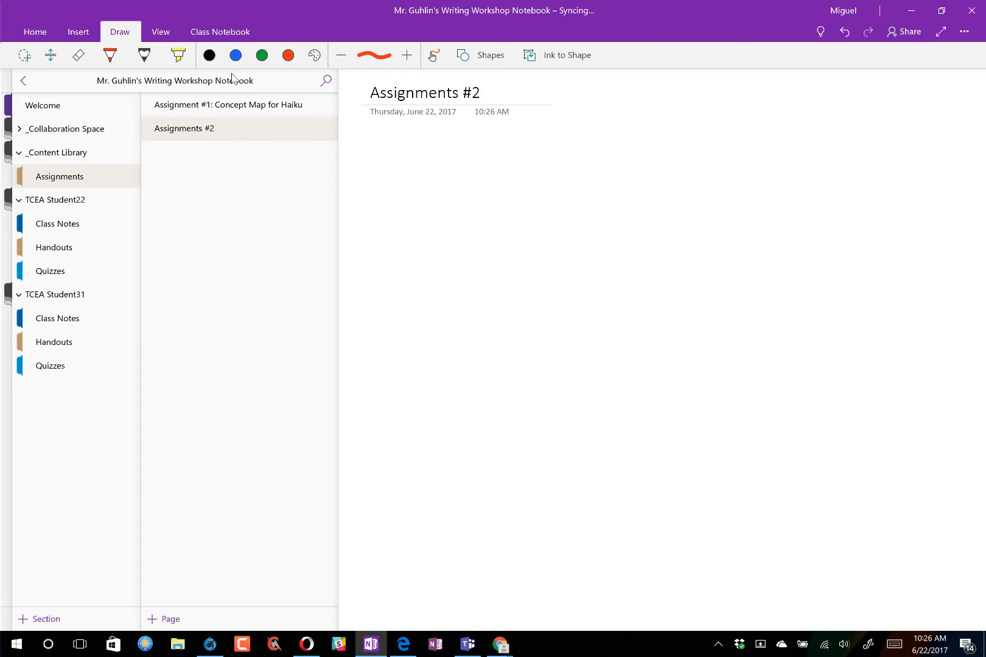
click(224, 33)
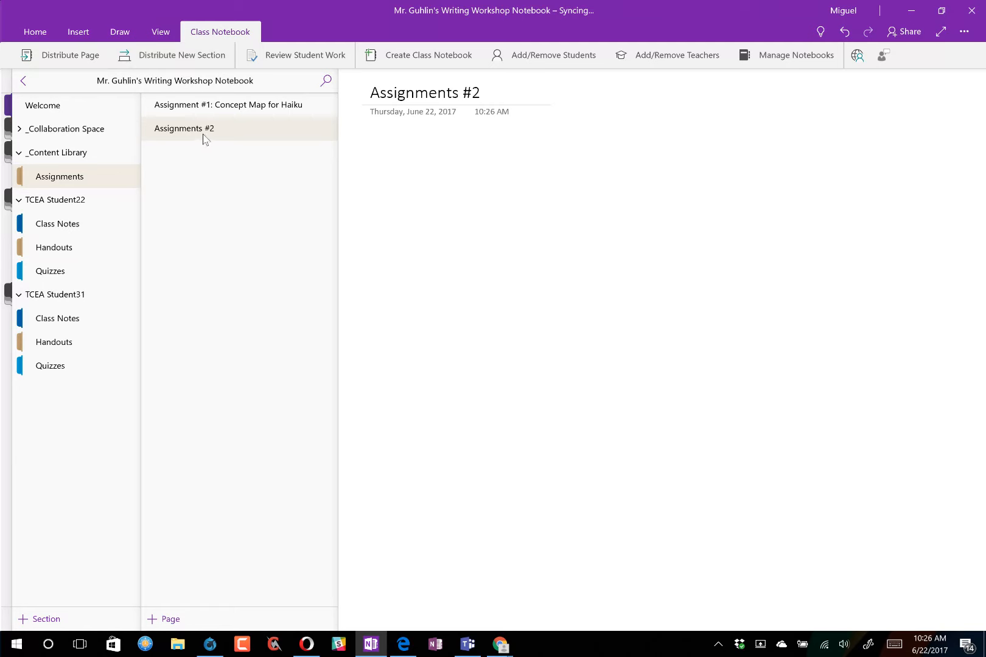
- Distribute the Assignments #2 page to every student's Handouts section
click(83, 59)
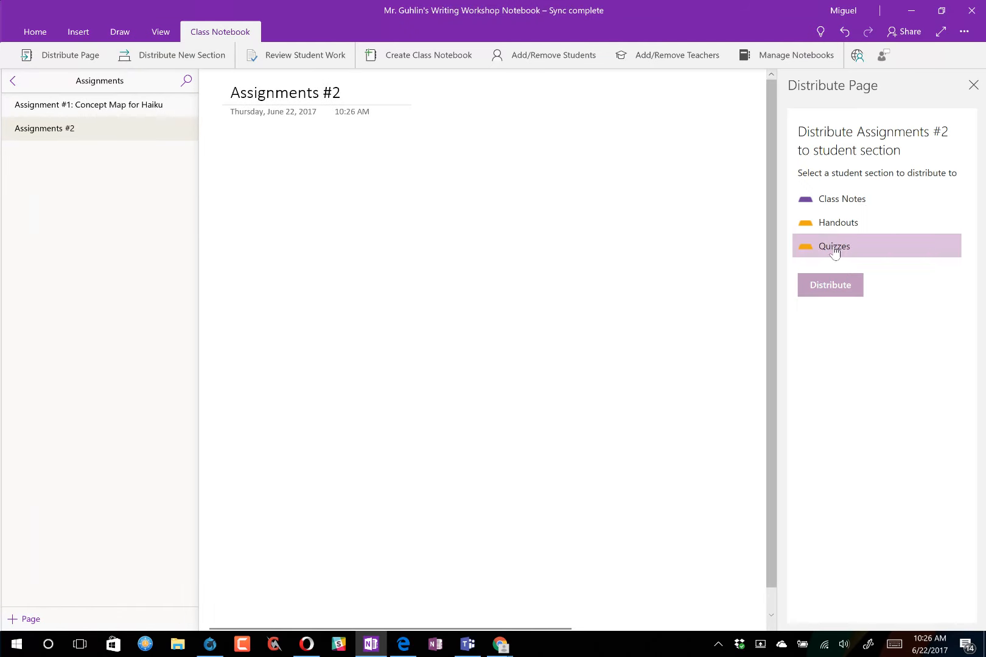
click(840, 220)
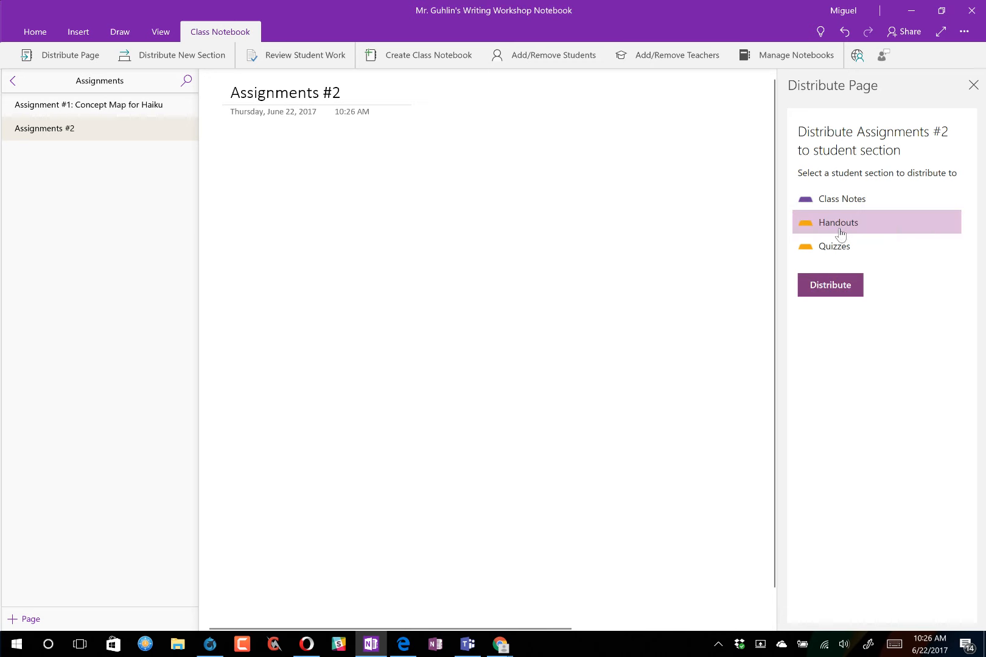
click(835, 289)
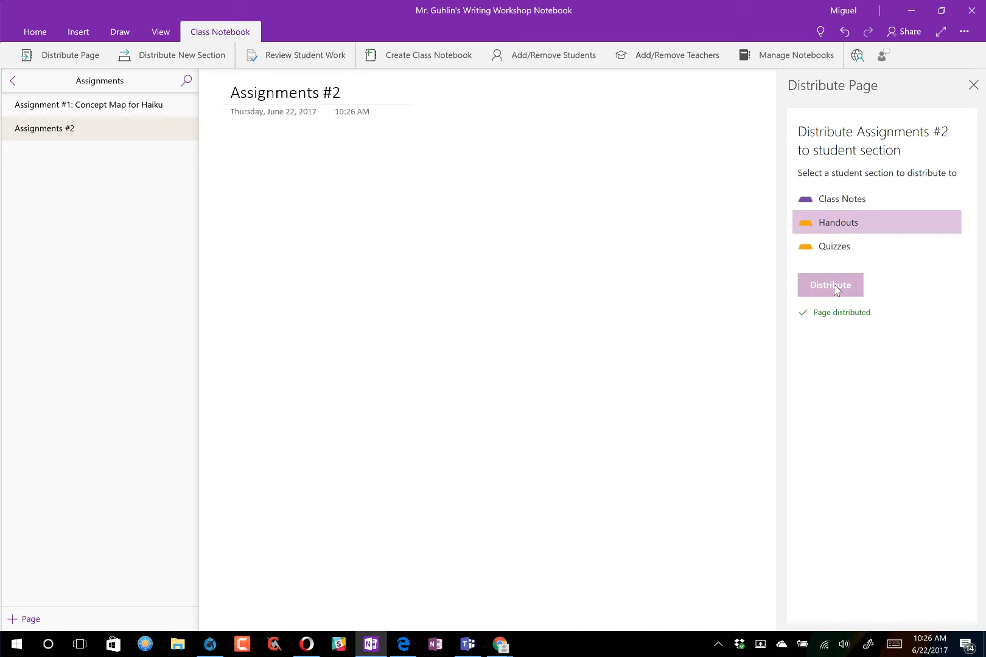
- Verify the page arrived in TCEA Student31's Handouts, then return to Edge's concept map preview
click(18, 90)
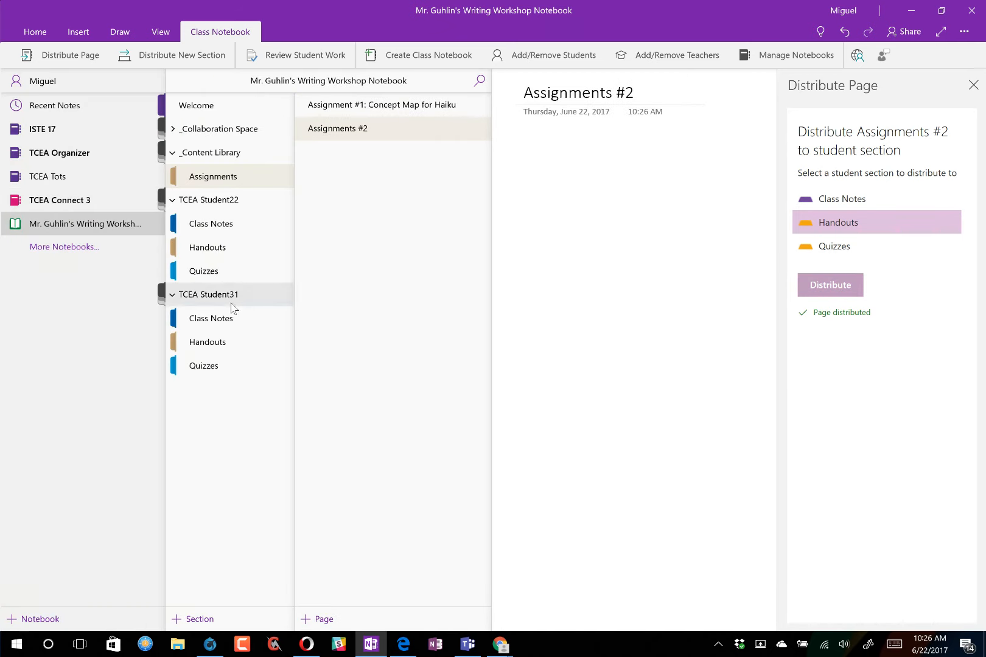
click(225, 342)
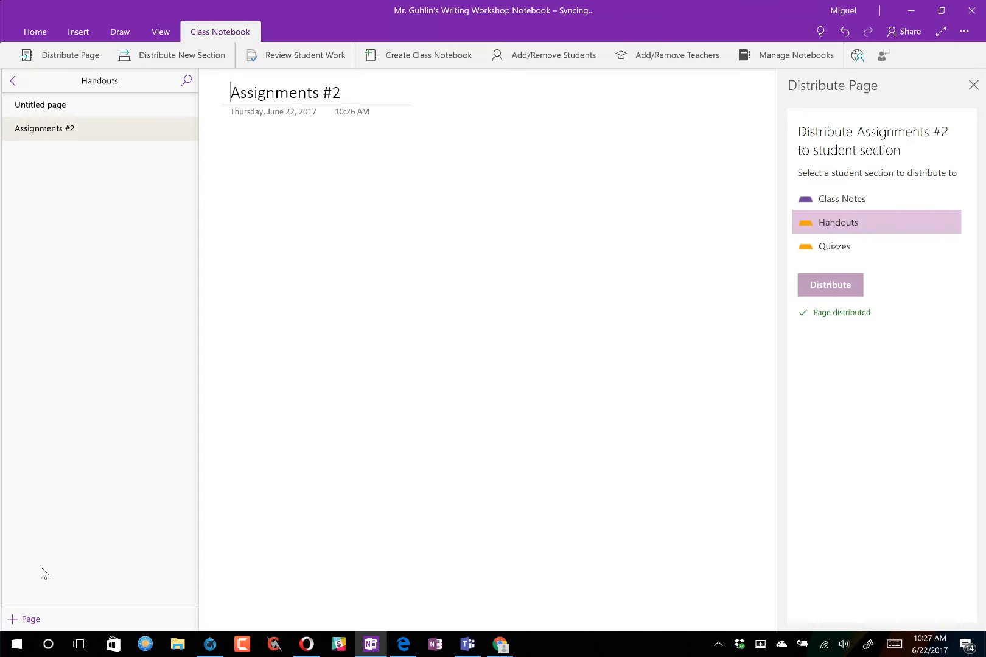
click(307, 644)
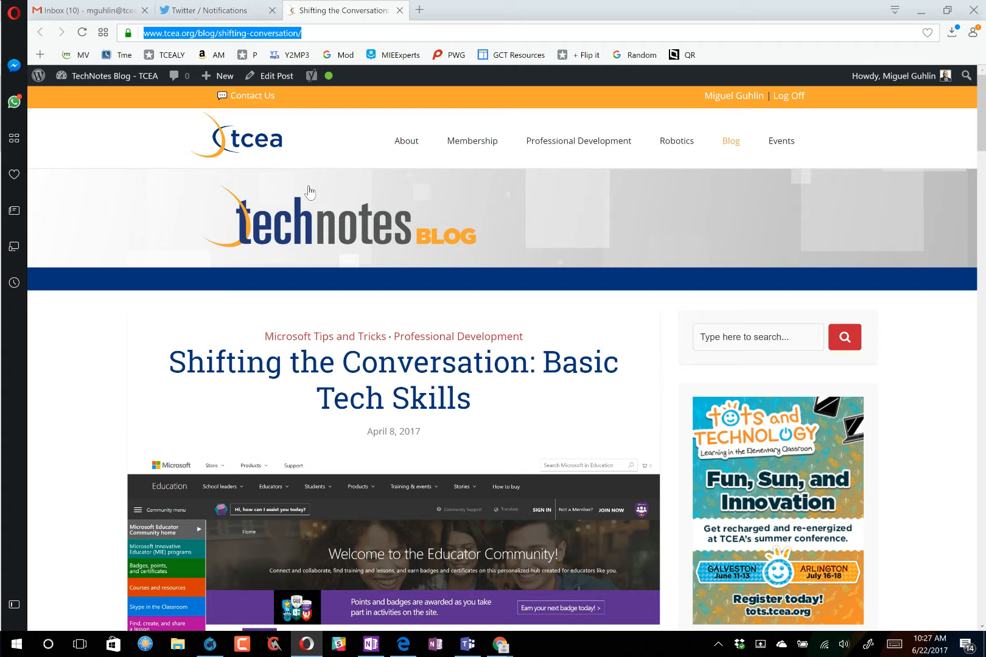
click(403, 644)
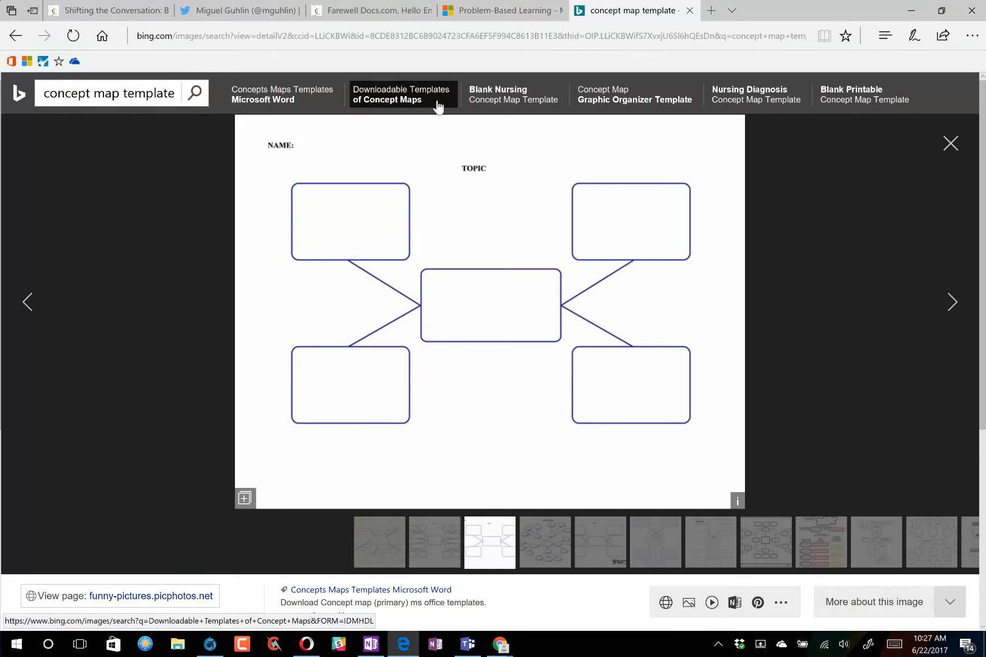
- In the Twitter tab, go to the twitter.com/tcea profile
click(252, 13)
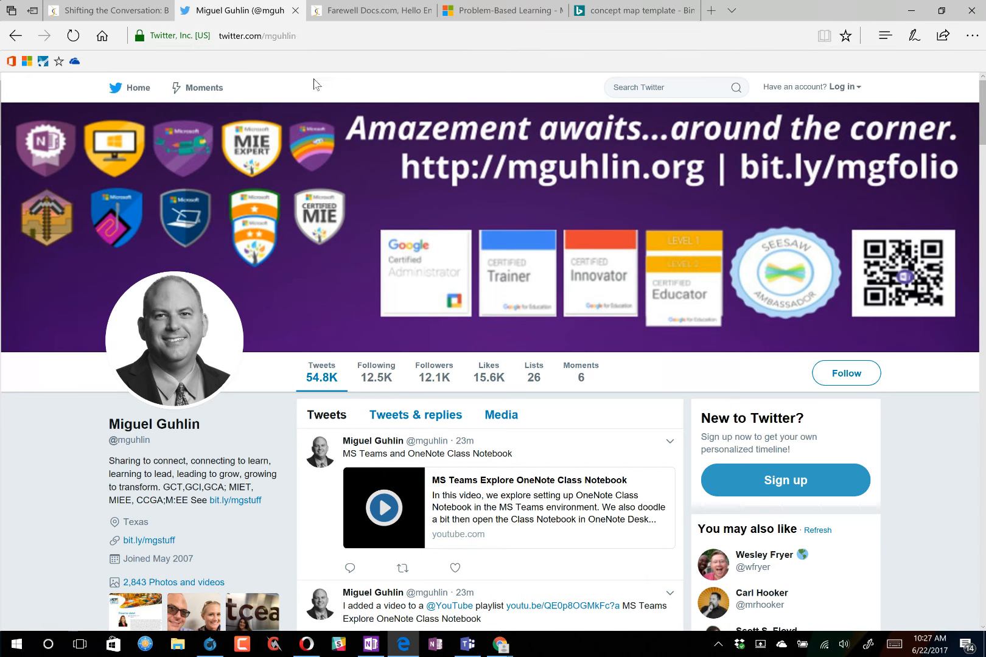
click(266, 36)
key(BackSpace)
key(BackSpace)
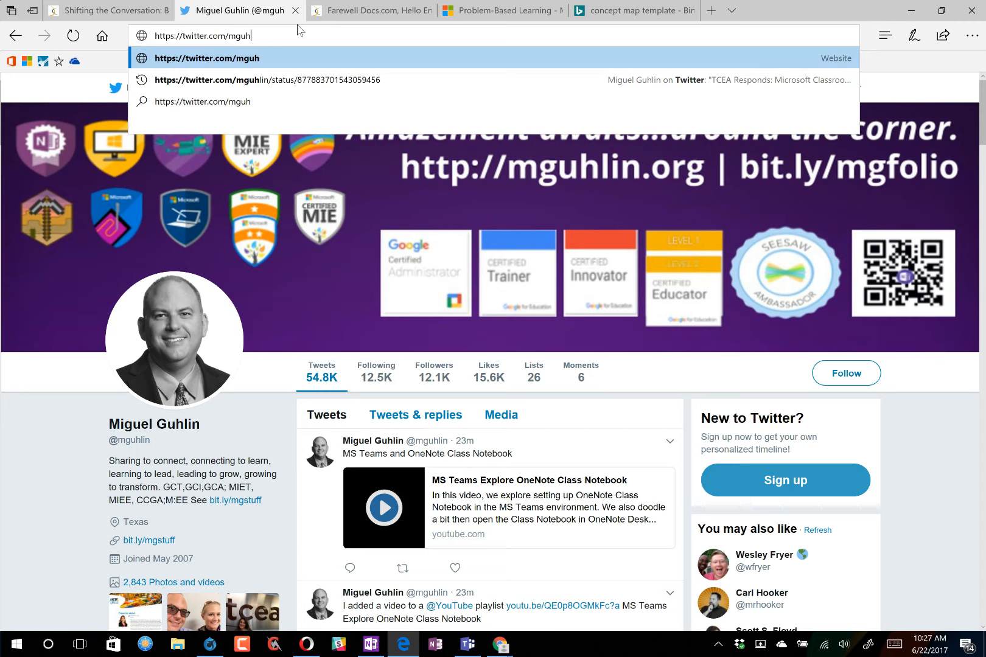
key(BackSpace)
key(BackSpace)
key(BackSpace)
key(BackSpace)
text(tcea)
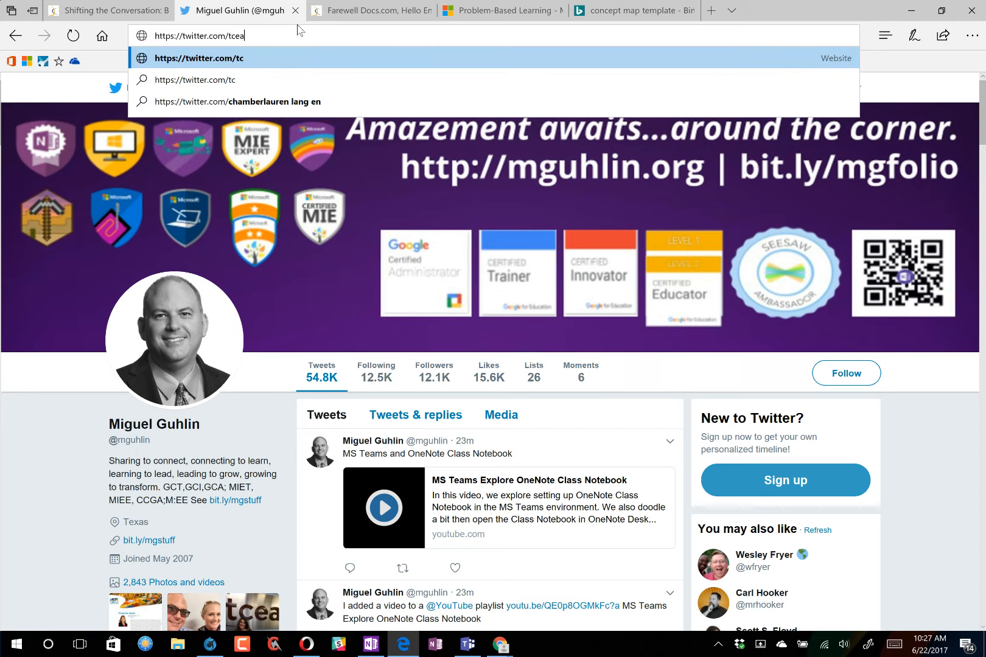
key(Return)
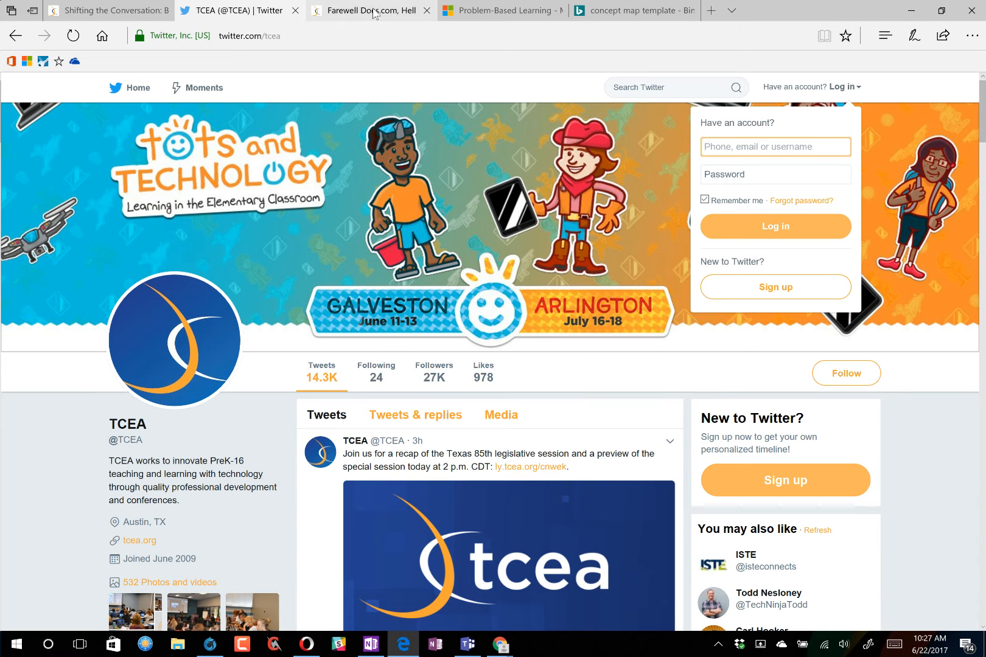
- From the Farewell Docs.com article, follow the Microsoft Tips and Tricks category to the author's post archive
mouse_move(373, 13)
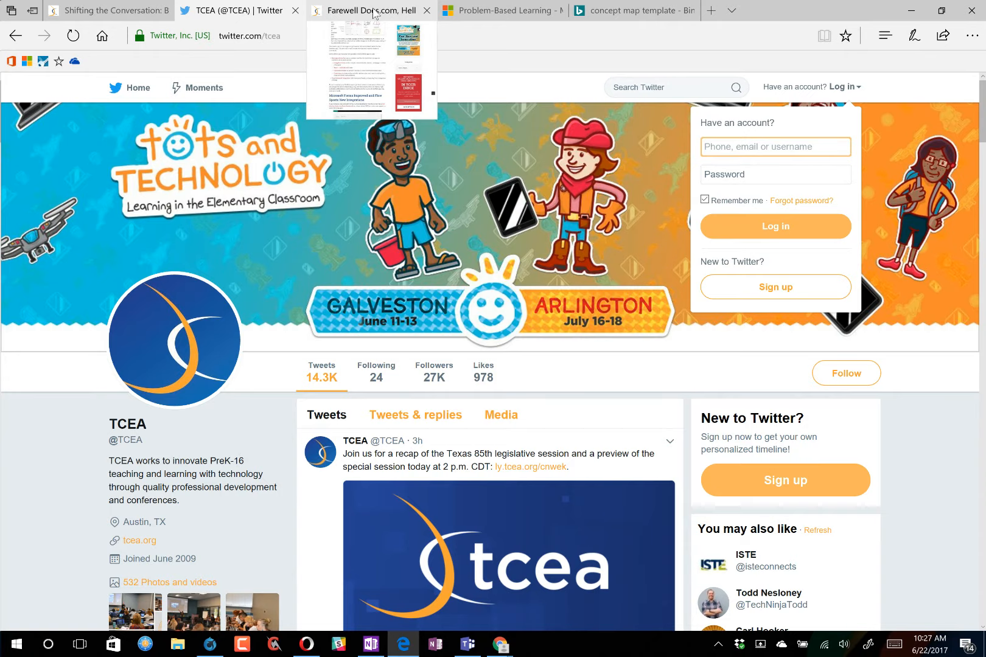
click(373, 13)
scroll(253, 201, up, 10)
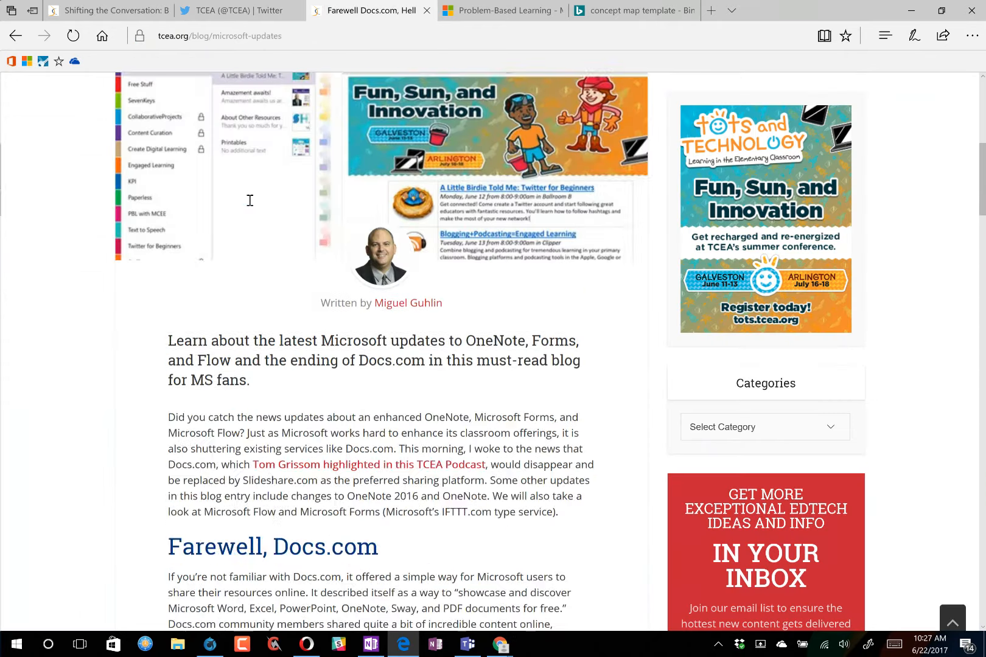
scroll(249, 201, up, 8)
click(419, 324)
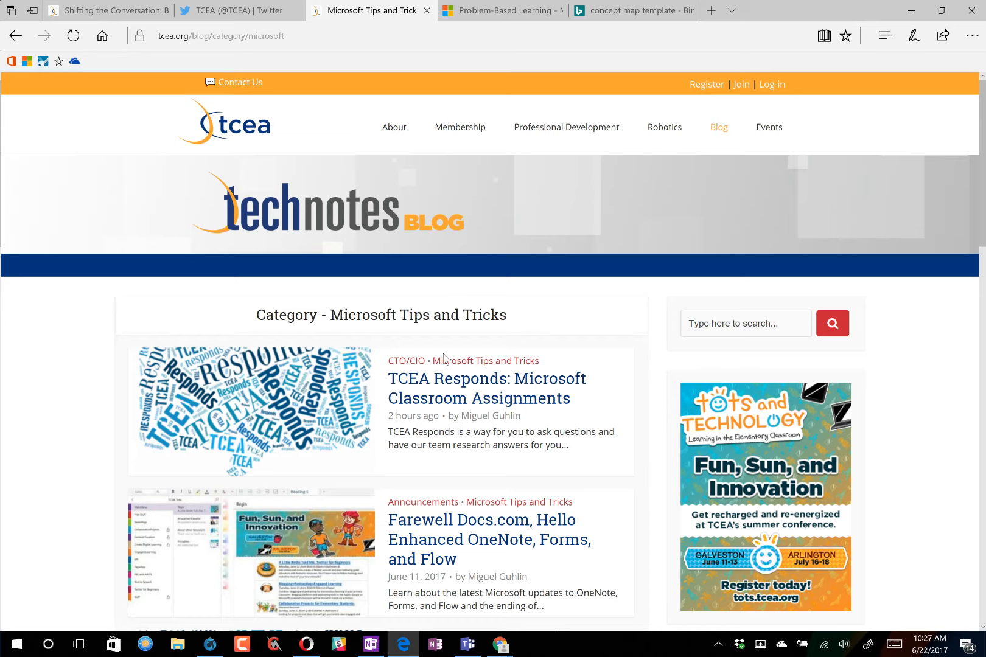
click(505, 417)
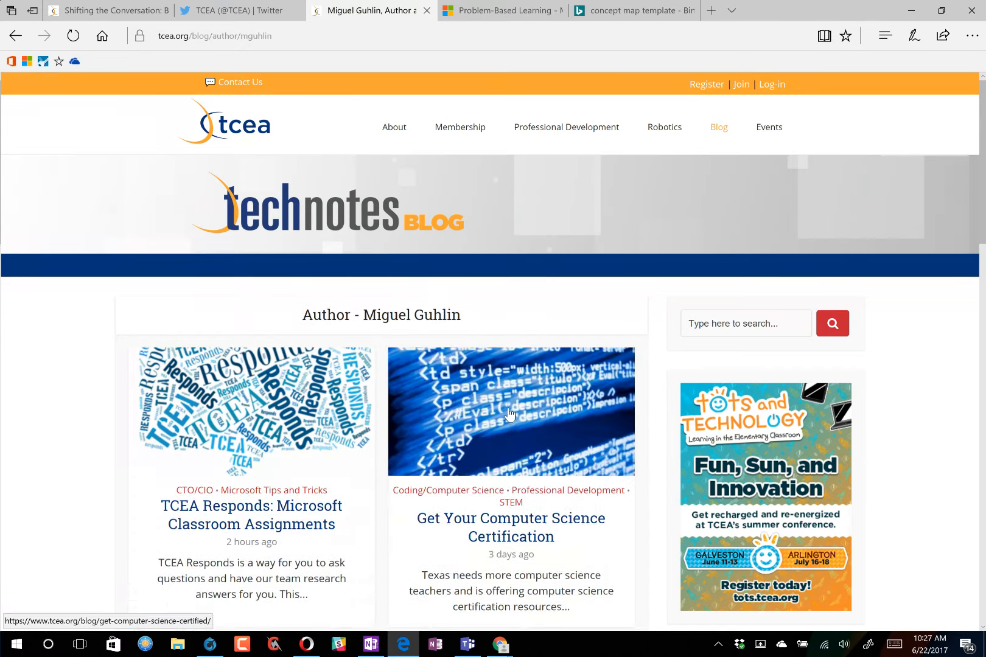
scroll(507, 412, down, 8)
scroll(510, 406, down, 12)
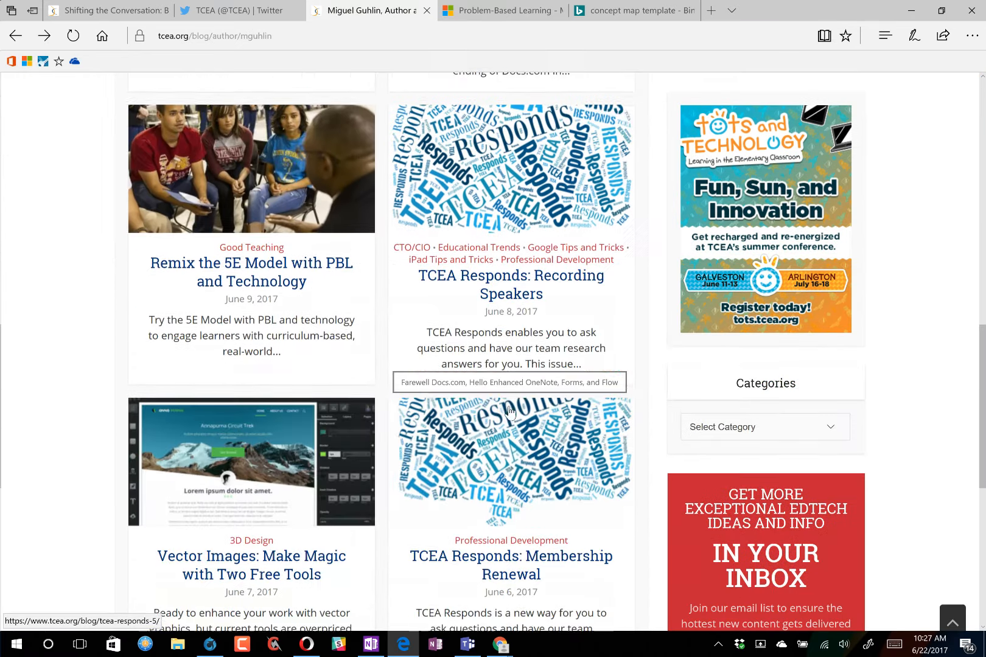
scroll(510, 407, up, 20)
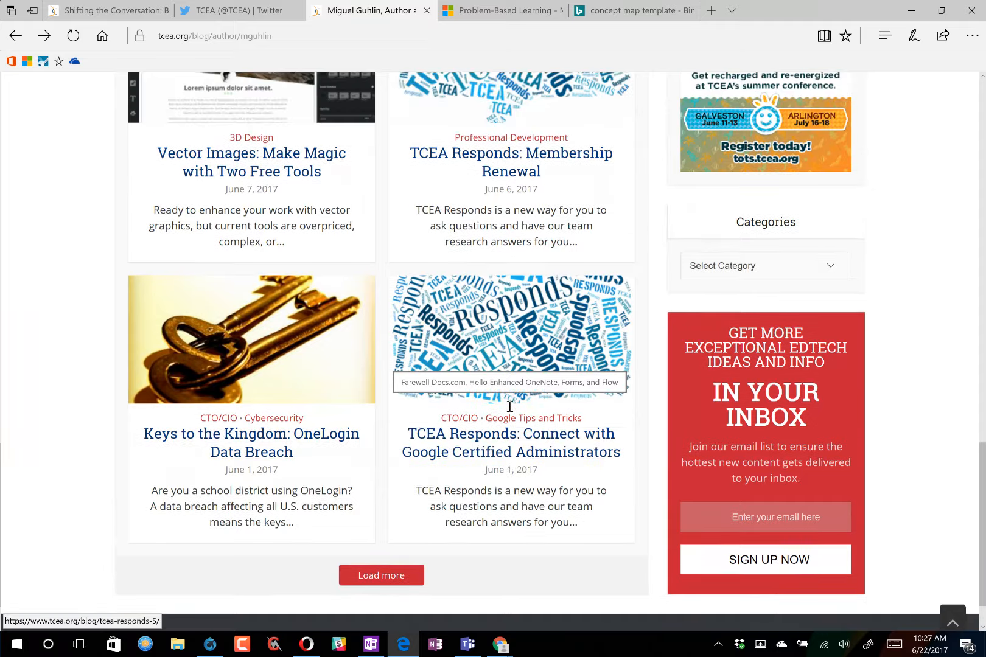